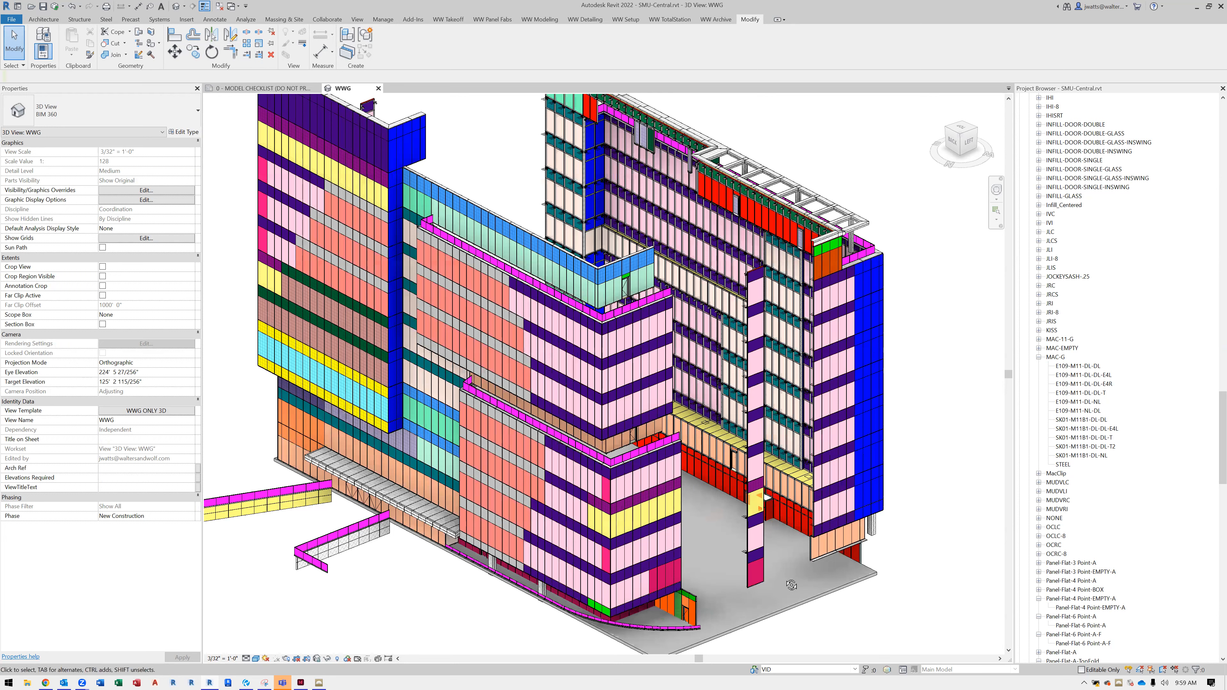
Temporarily hide the Concrete 14" floor slab around the base of the building in the 3D view
middle_click_drag(786, 581, 756, 583, "shift")
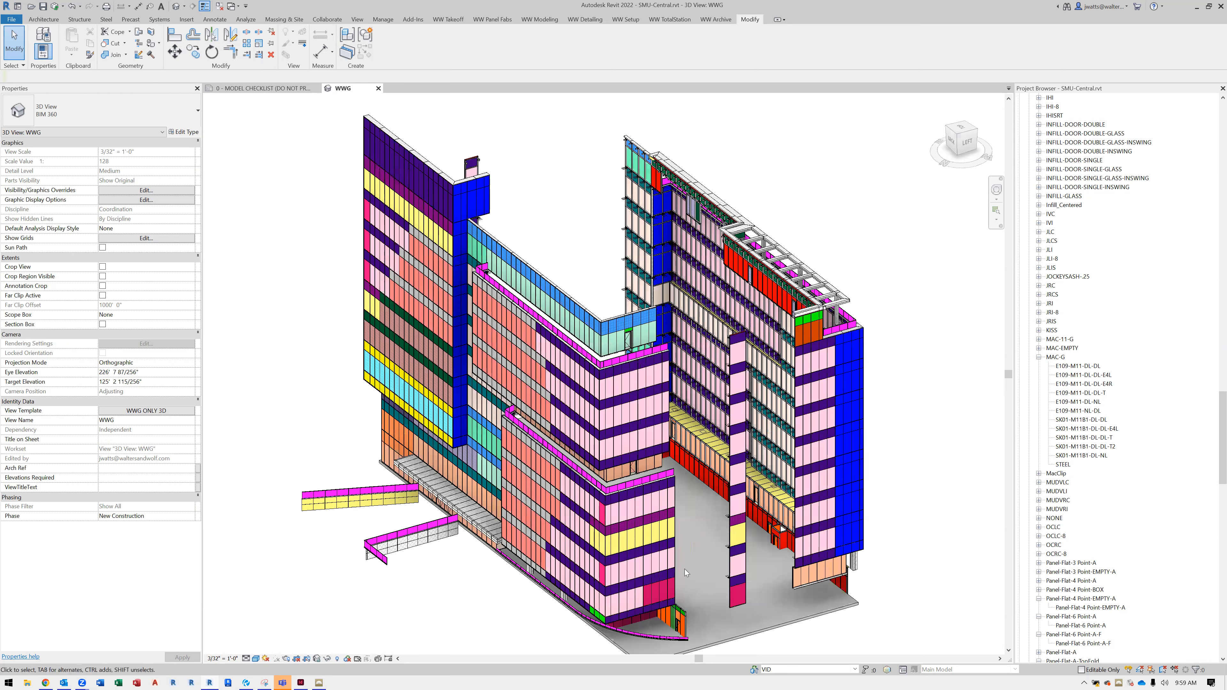
scroll(684, 569, "up", 4)
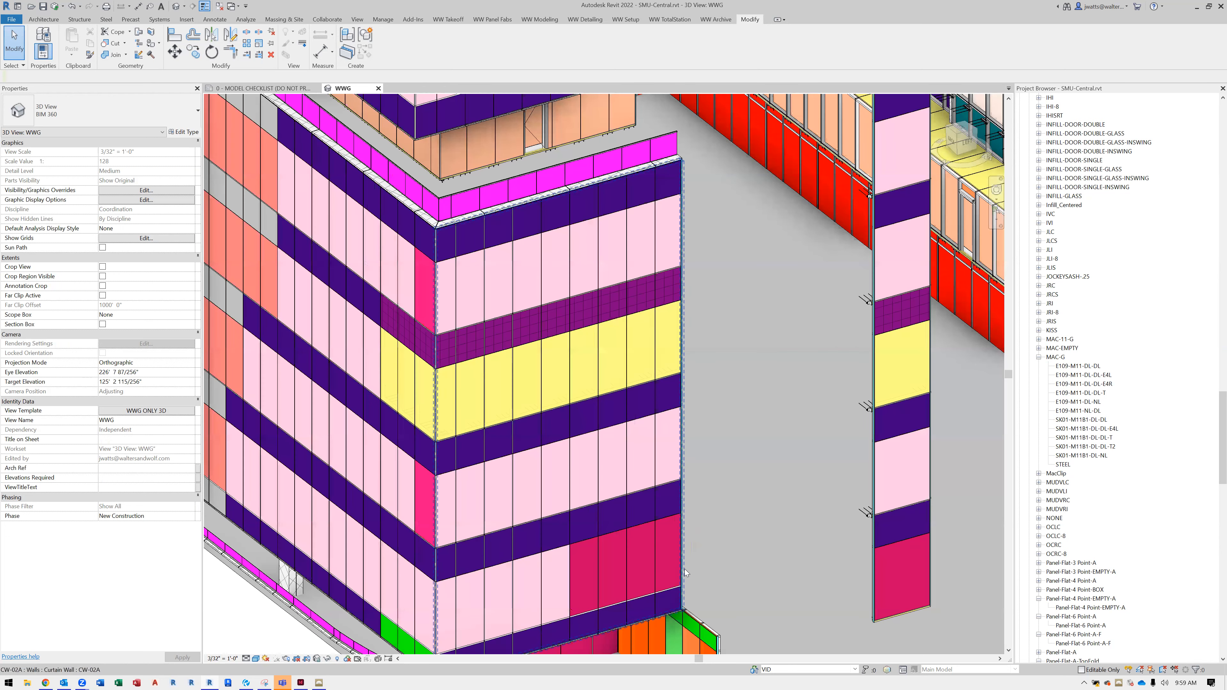
left_click(708, 426)
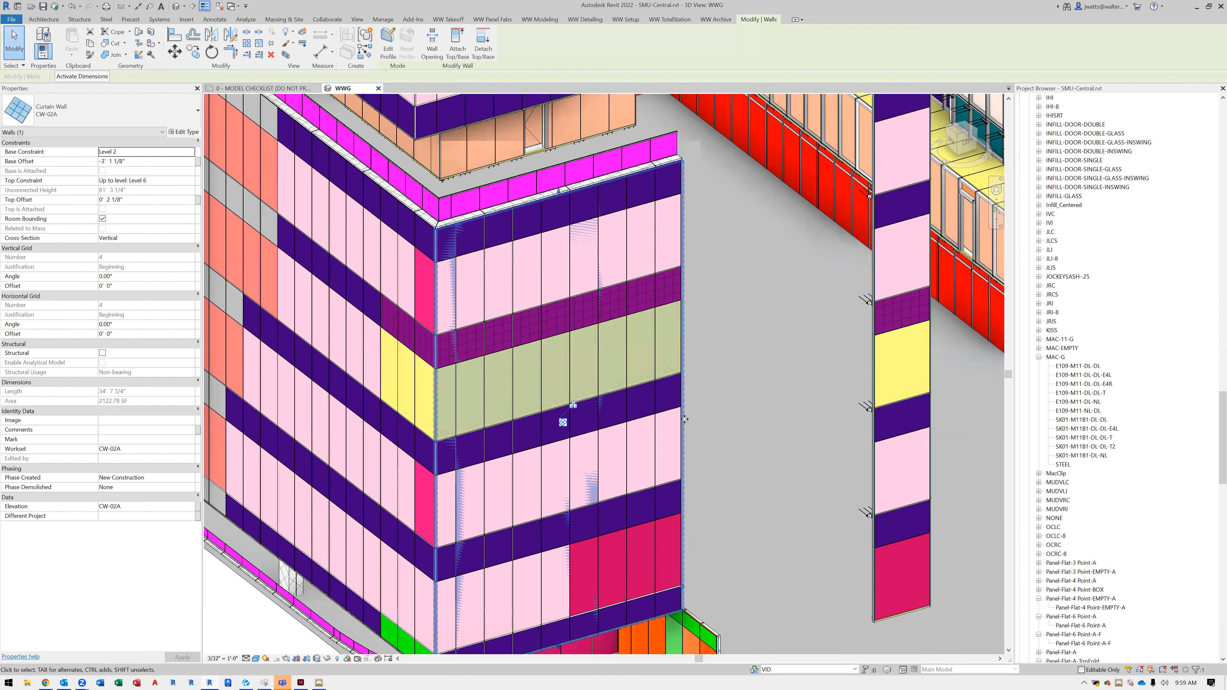
middle_click_drag(685, 419, 778, 449, "shift")
left_click(847, 461)
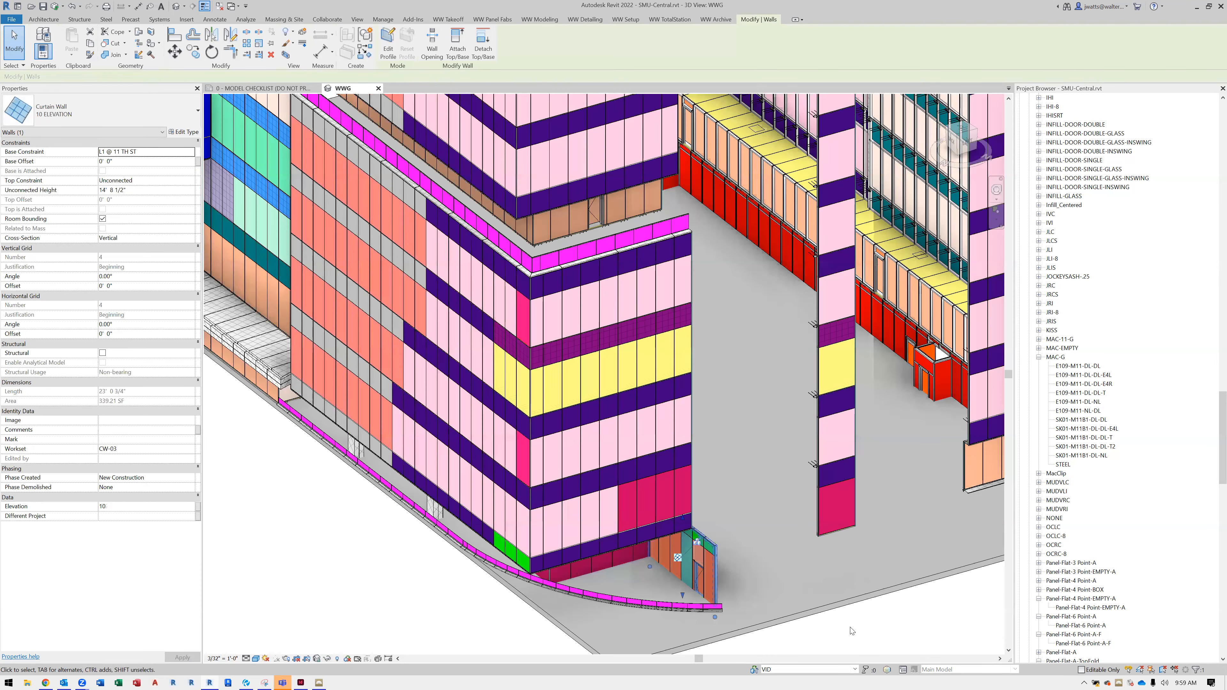
left_click(843, 600)
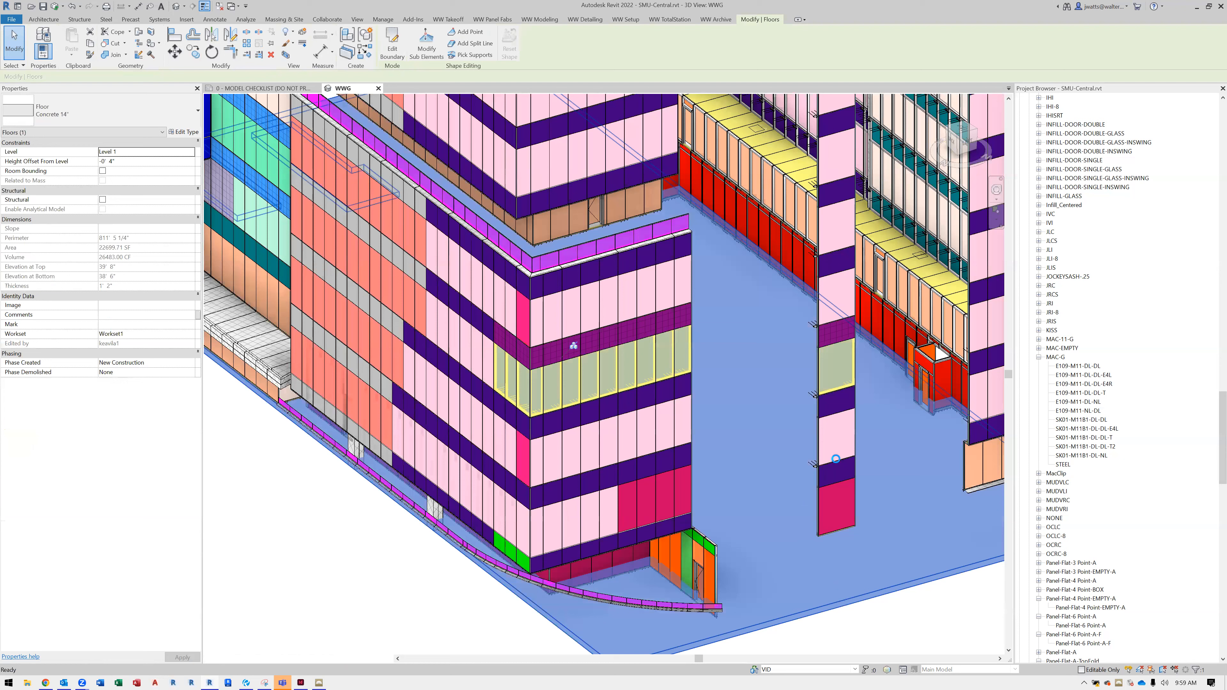
key("h")
key("h")
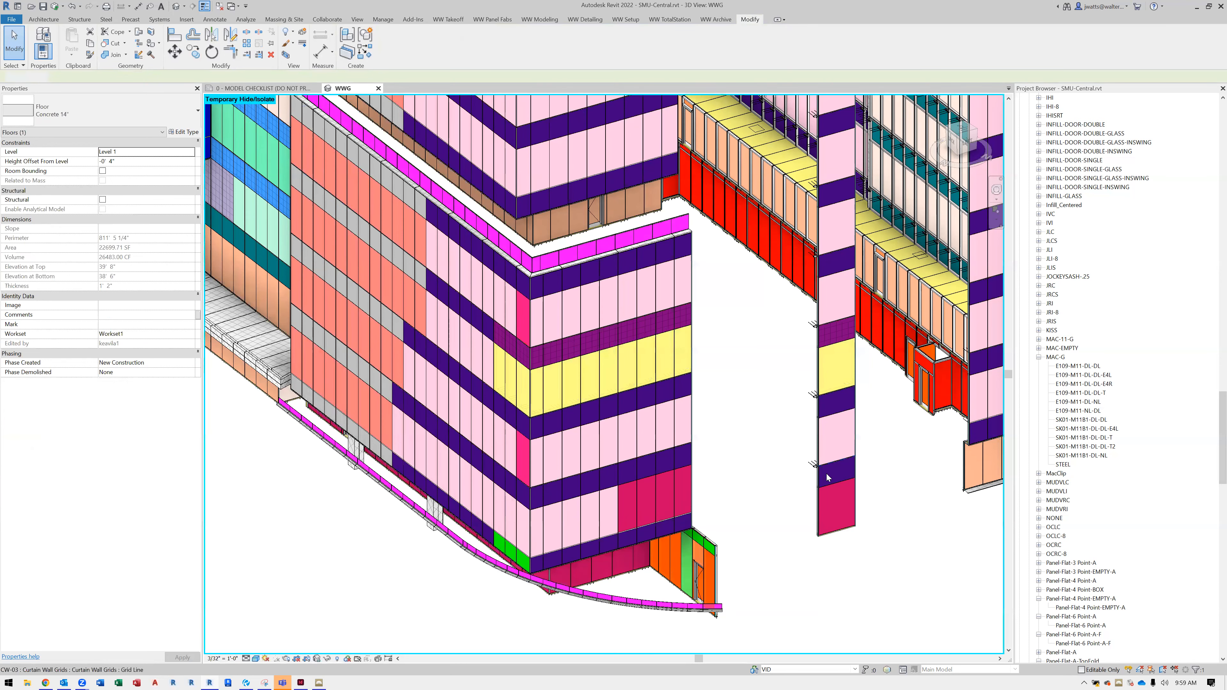
Inspect the properties of the lowest curtain panel on the narrow wall strip and the lowest end panel of the neighbouring facade
middle_click_drag(864, 507, 841, 506)
scroll(841, 505, "up", 3)
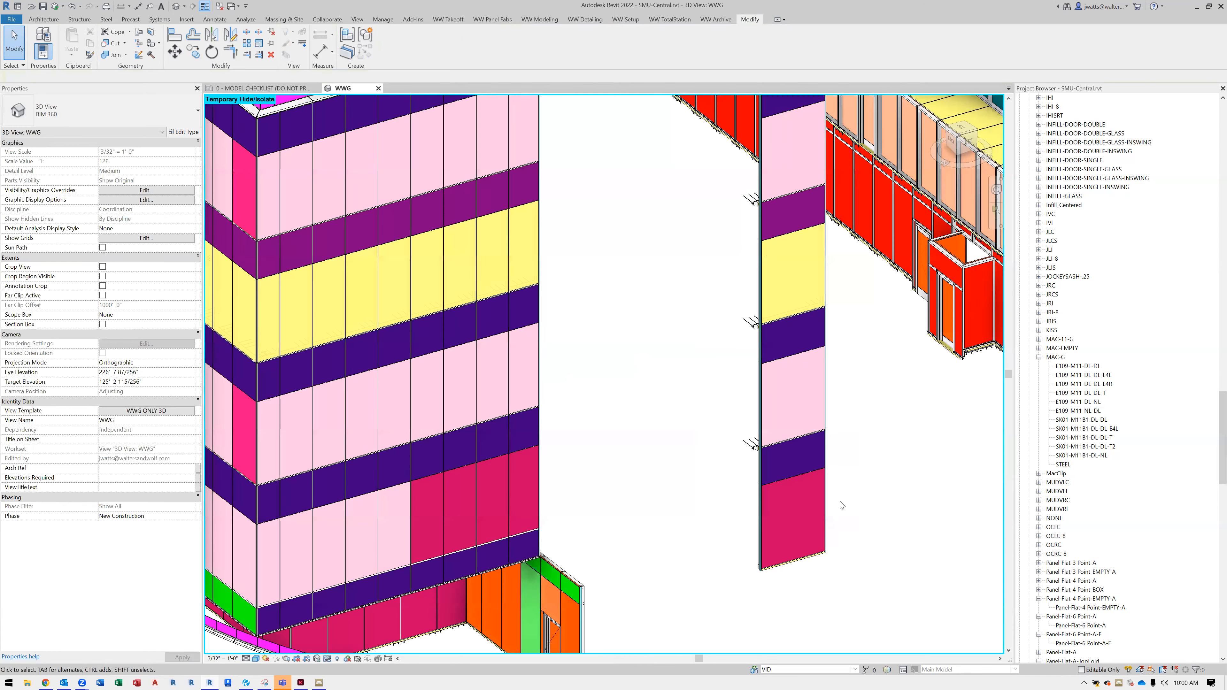
scroll(796, 470, "up", 2)
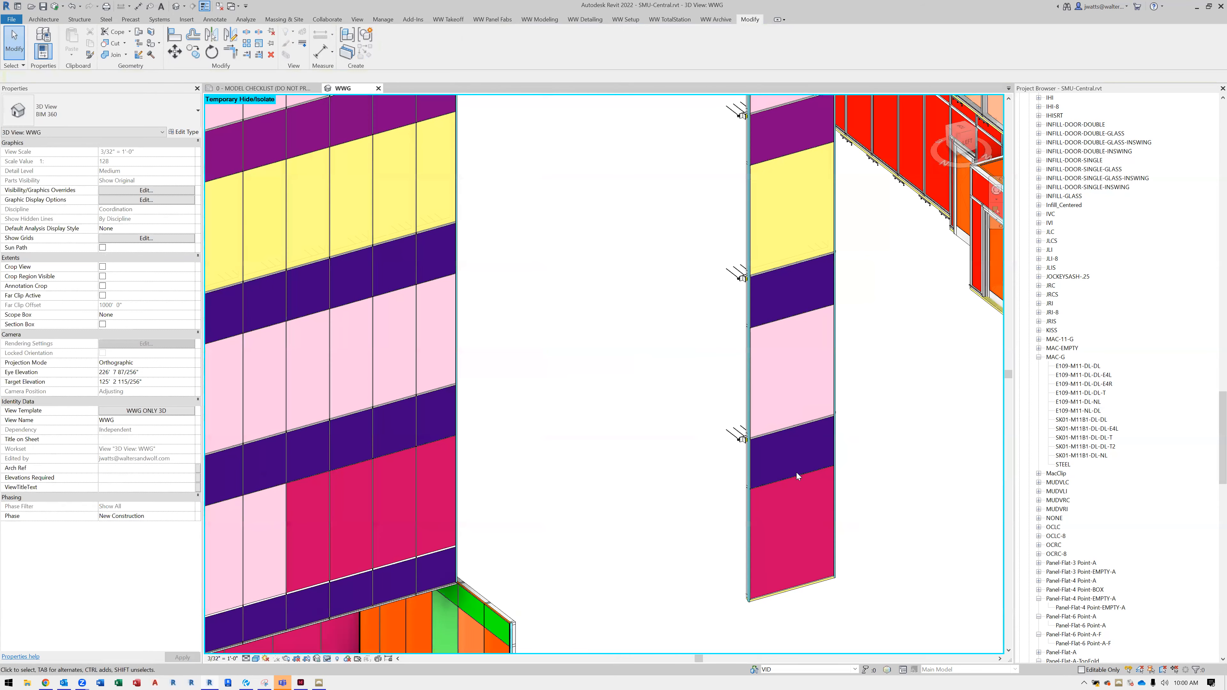
left_click(797, 476)
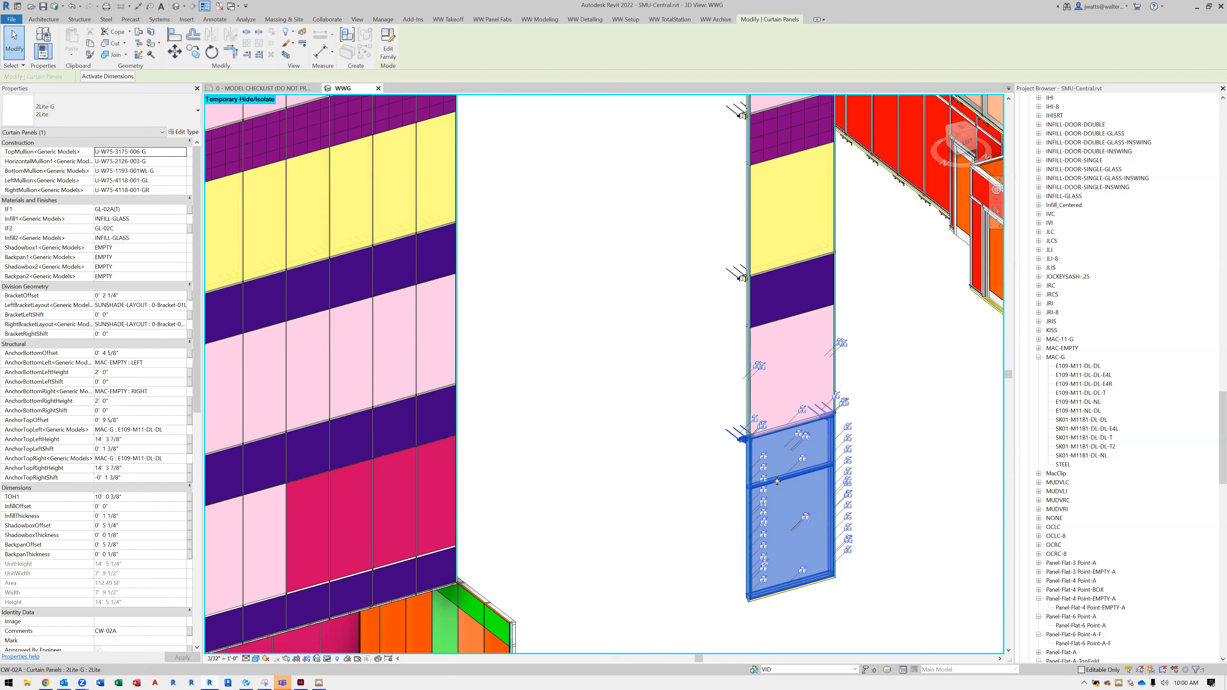
left_click(696, 484)
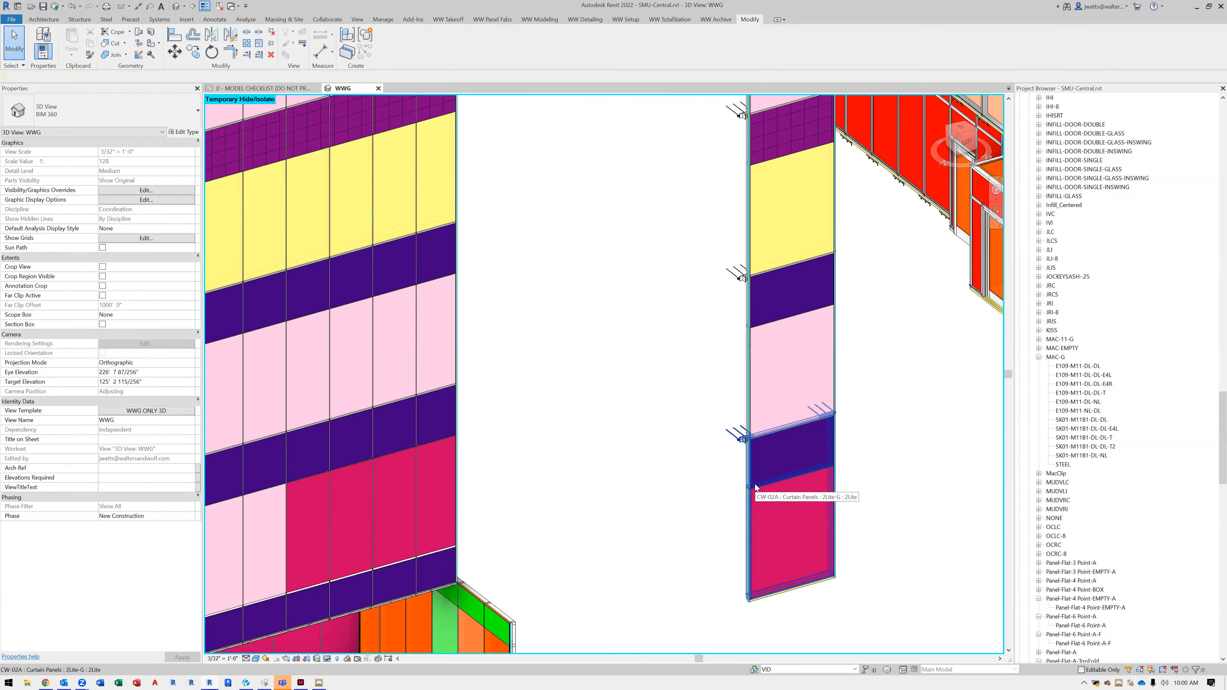
left_click(754, 484)
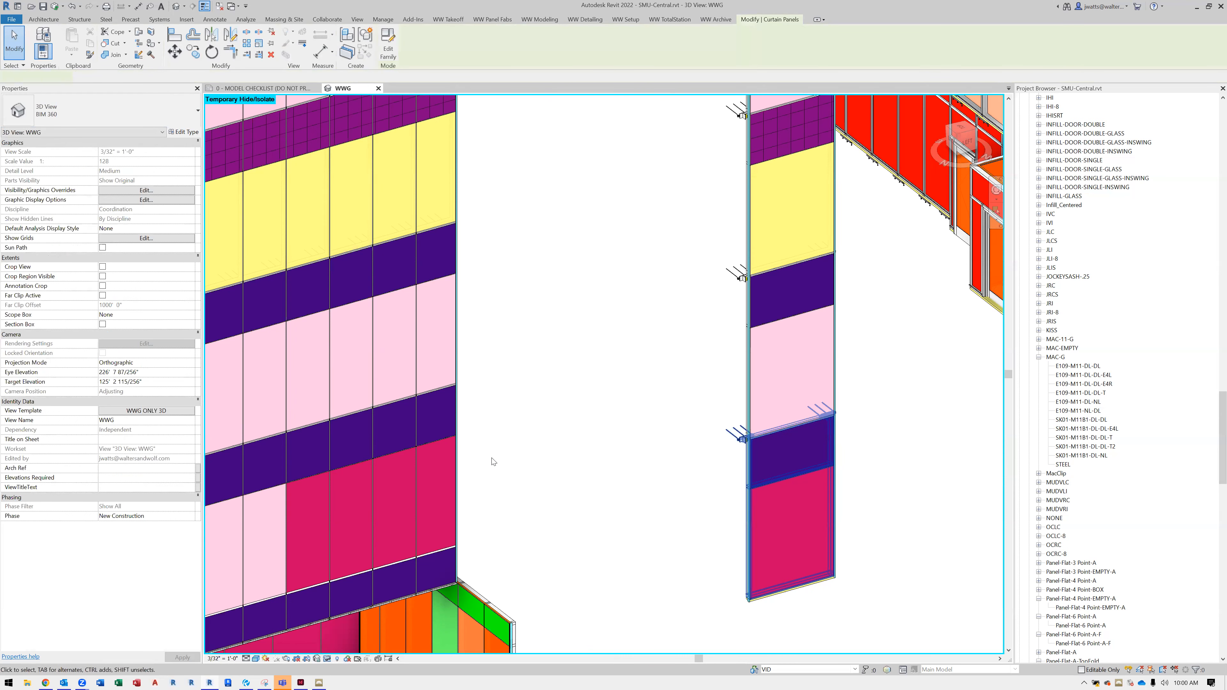
left_click(441, 440)
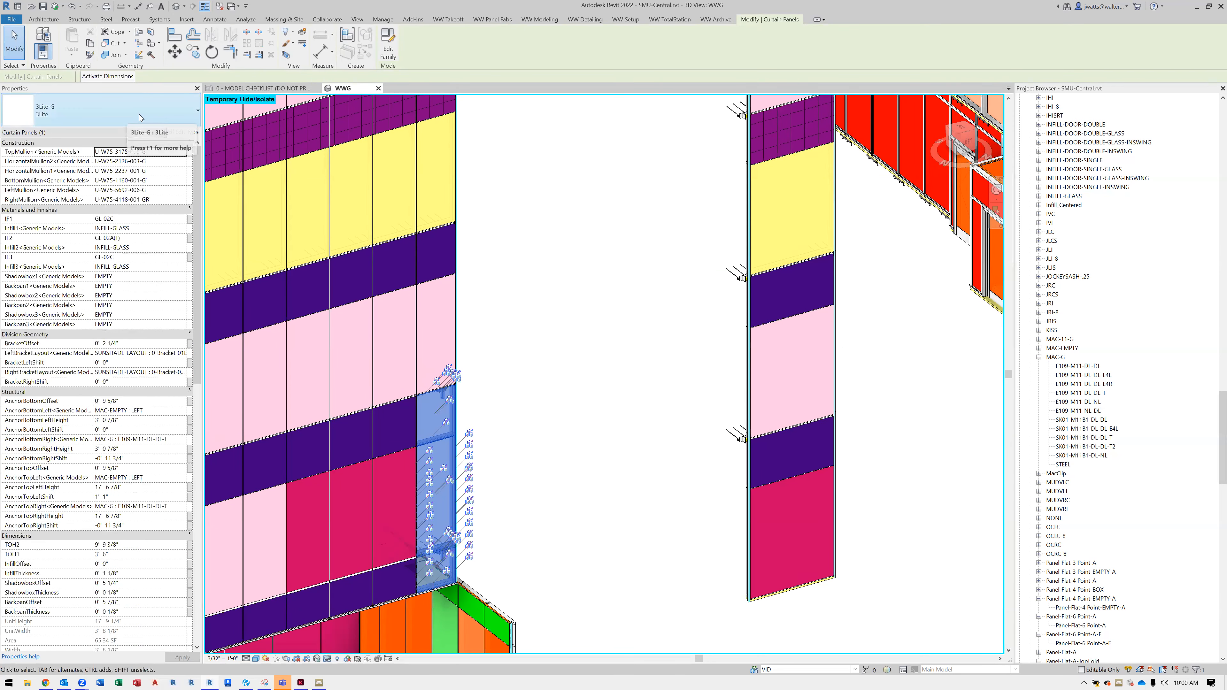
left_click(696, 511)
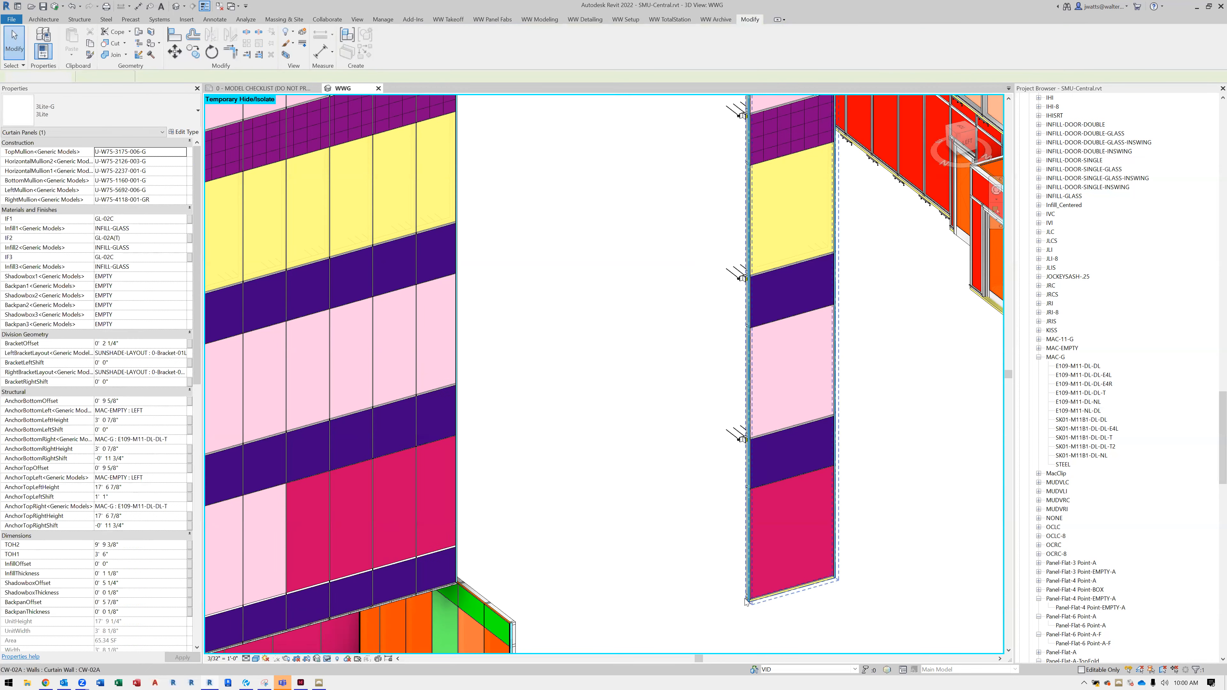
Examine the properties of the ground-level curtain panel containing the single door, then clear the selection
middle_click_drag(756, 590, 761, 582, "shift")
scroll(747, 507, "down", 2)
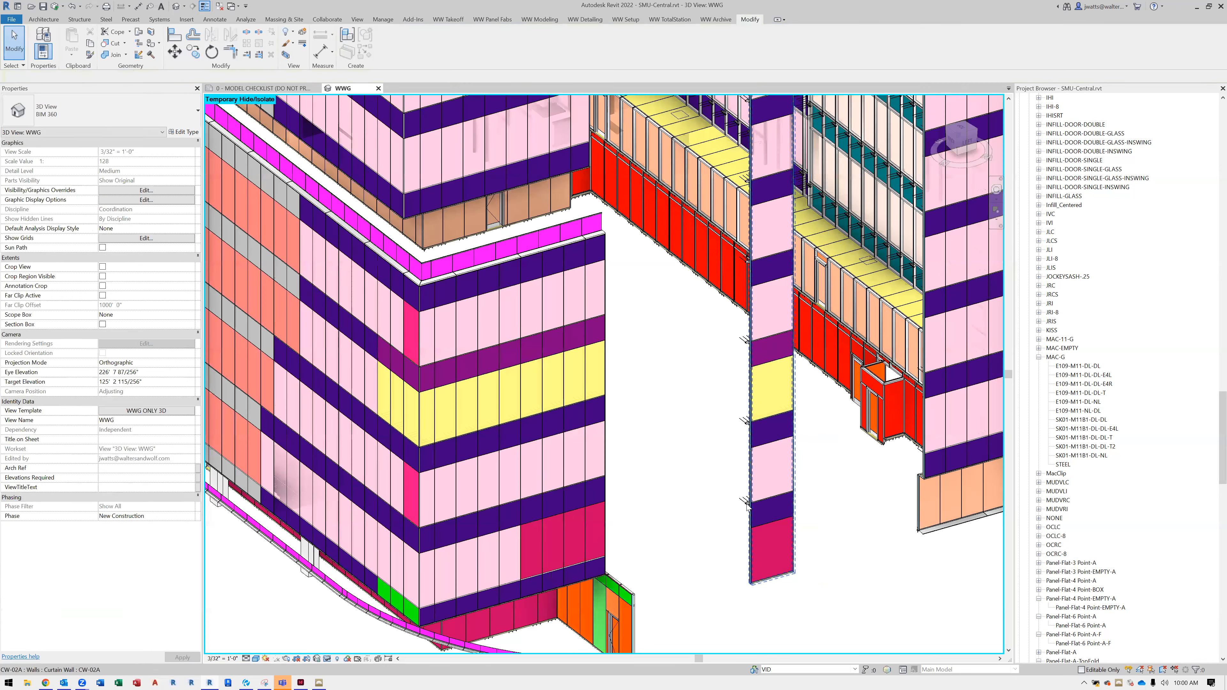
middle_click_drag(634, 490, 695, 494, "shift")
middle_click_drag(696, 494, 680, 563)
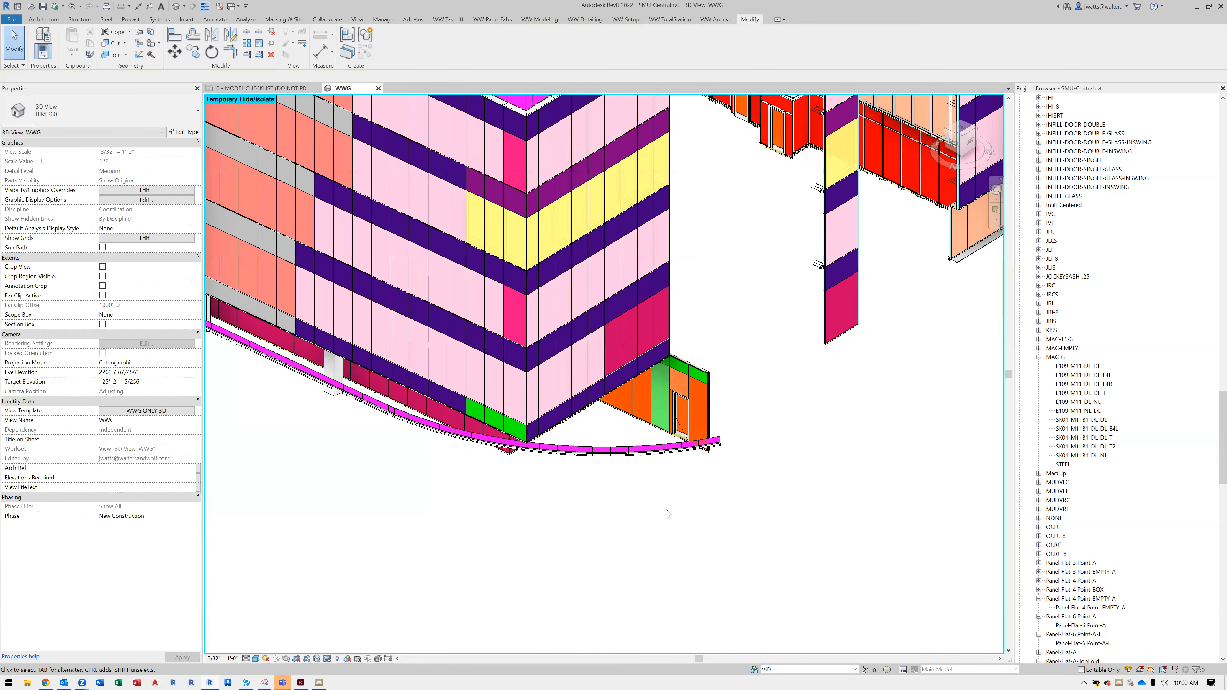
scroll(648, 464, "up", 3)
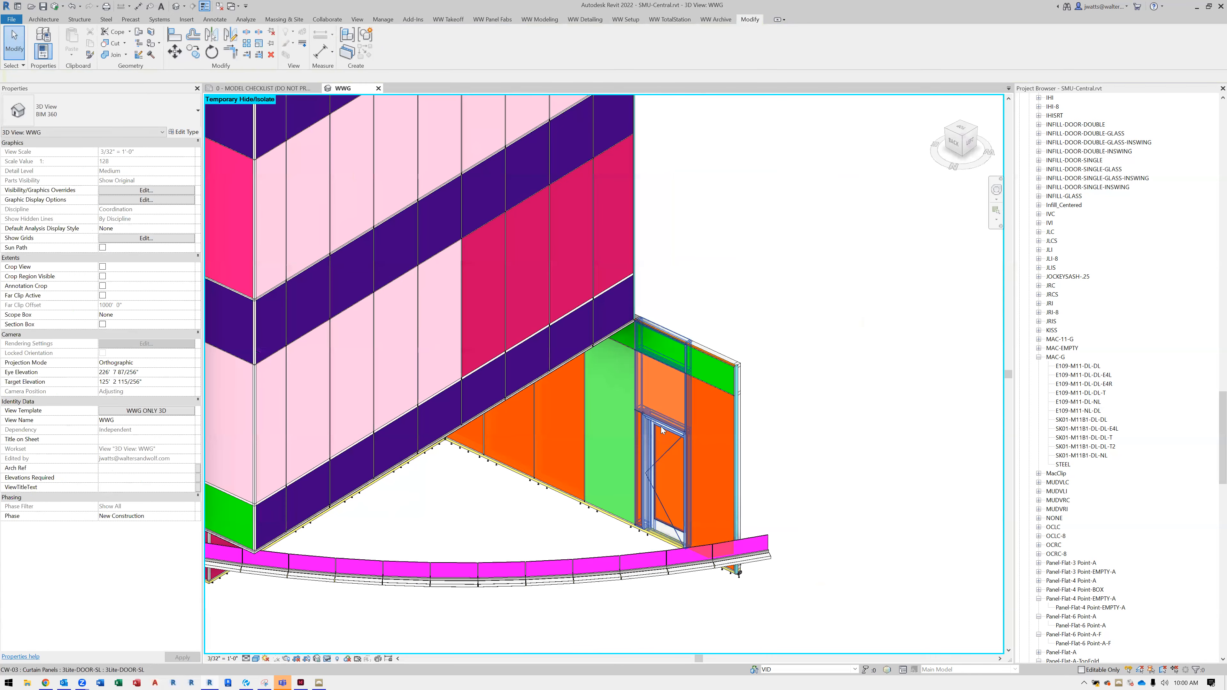
scroll(661, 435, "up", 1)
left_click(660, 417)
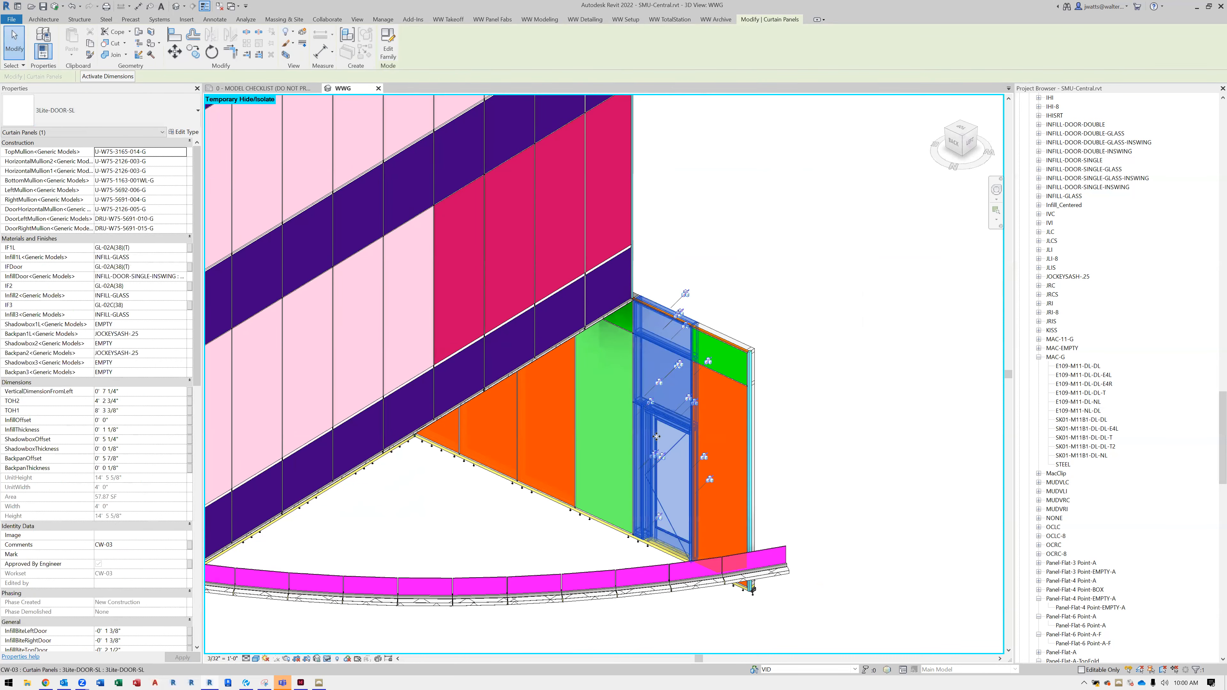
middle_click_drag(698, 442, 662, 438, "shift")
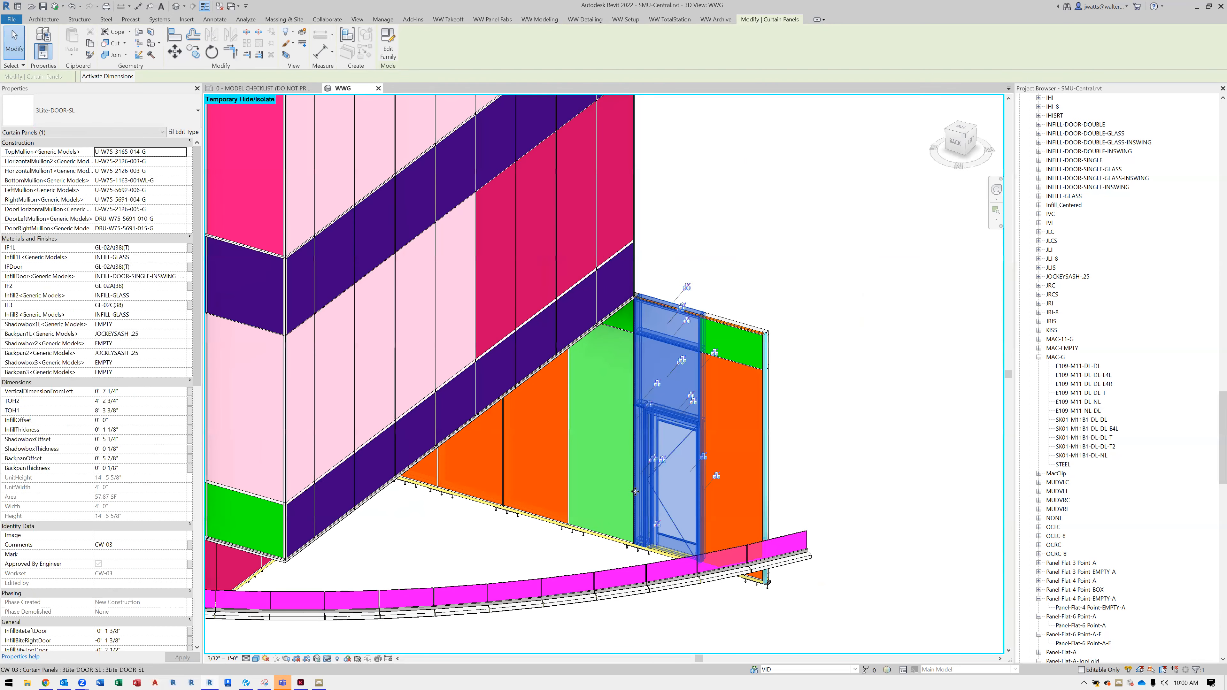
scroll(634, 492, "up", 2)
scroll(642, 446, "up", 1)
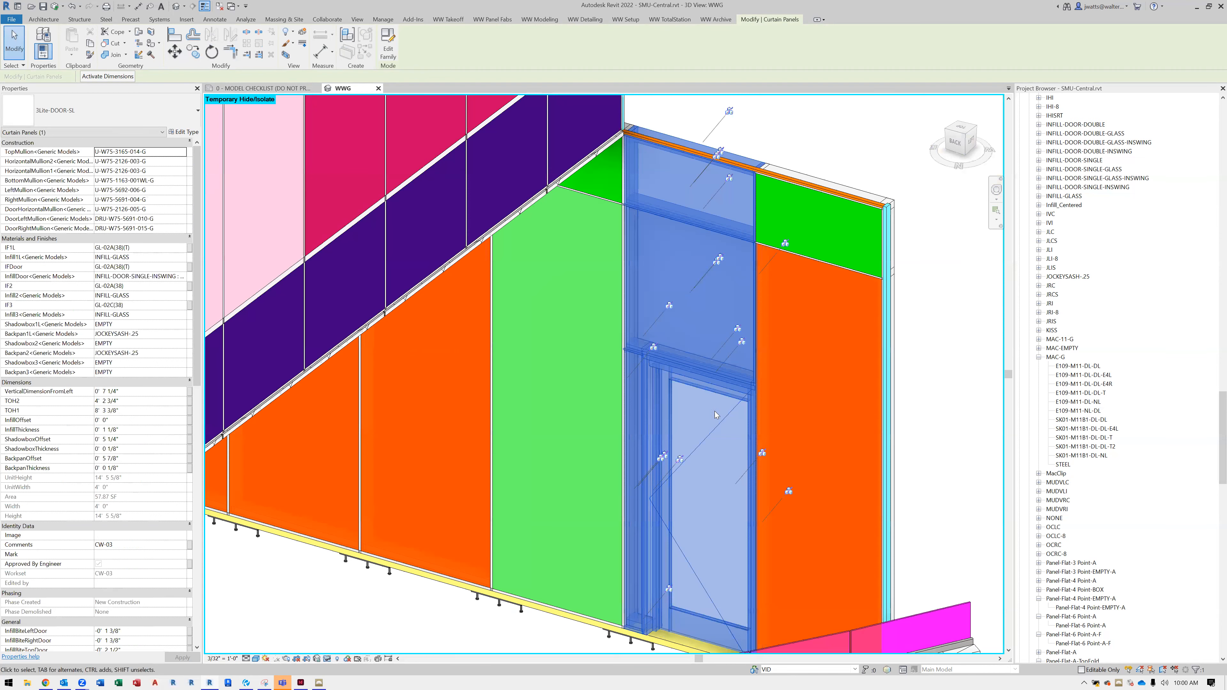
key("Escape")
Inspect the light green panel beside the door and browse its available top mullion types without changing the selection
scroll(780, 512, "down", 1)
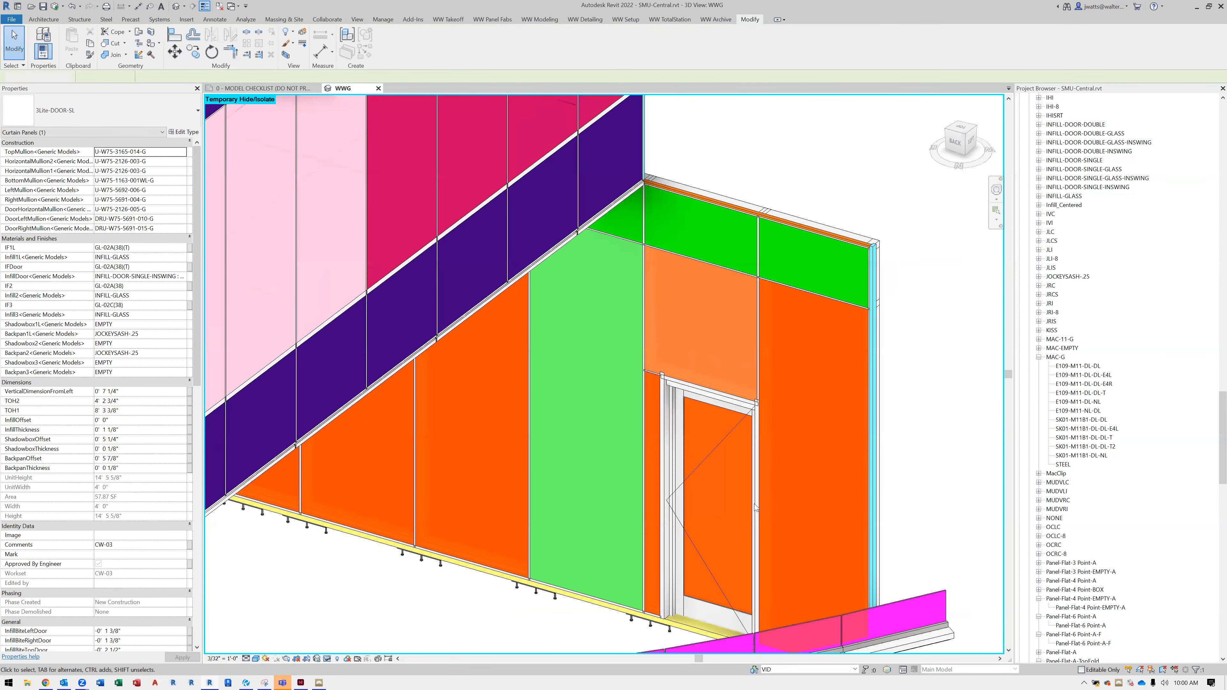
scroll(756, 507, "down", 2)
scroll(754, 503, "down", 3)
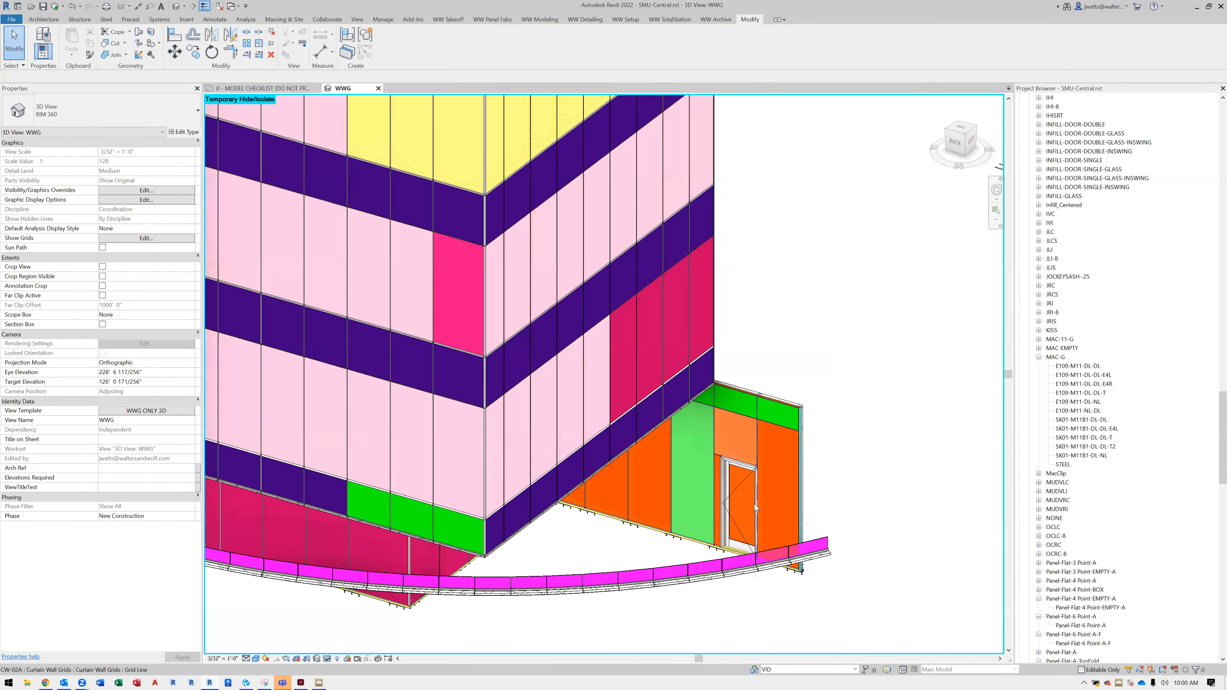
scroll(660, 498, "up", 2)
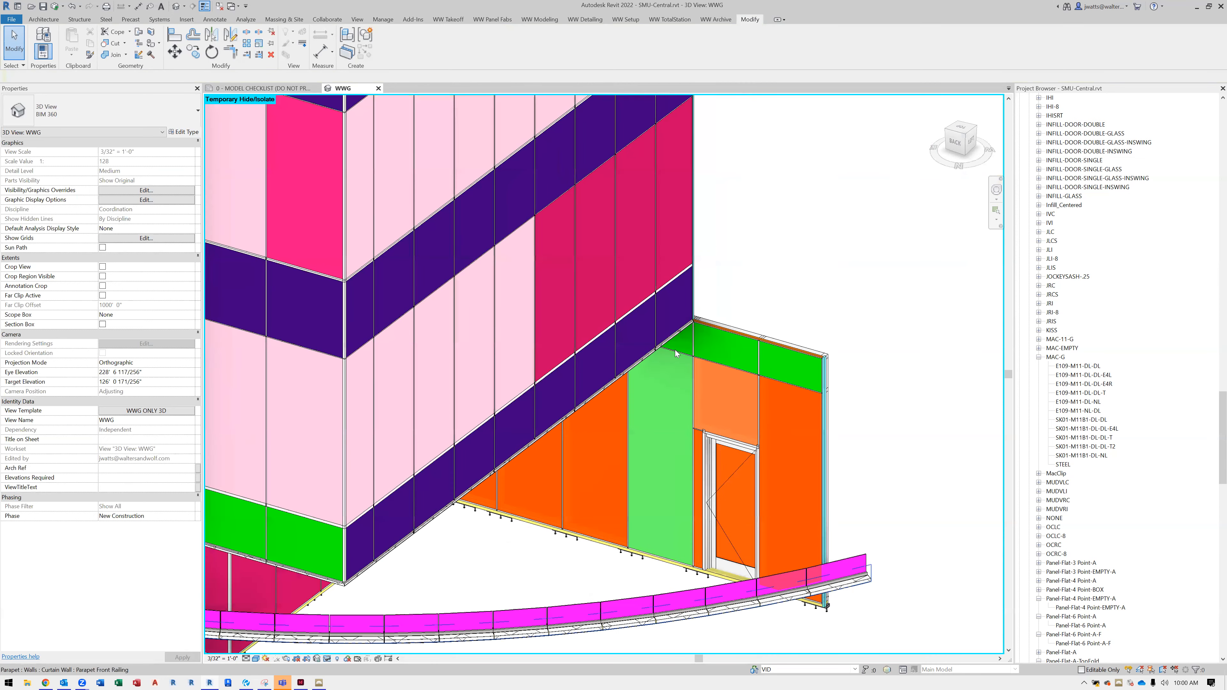
left_click(678, 381)
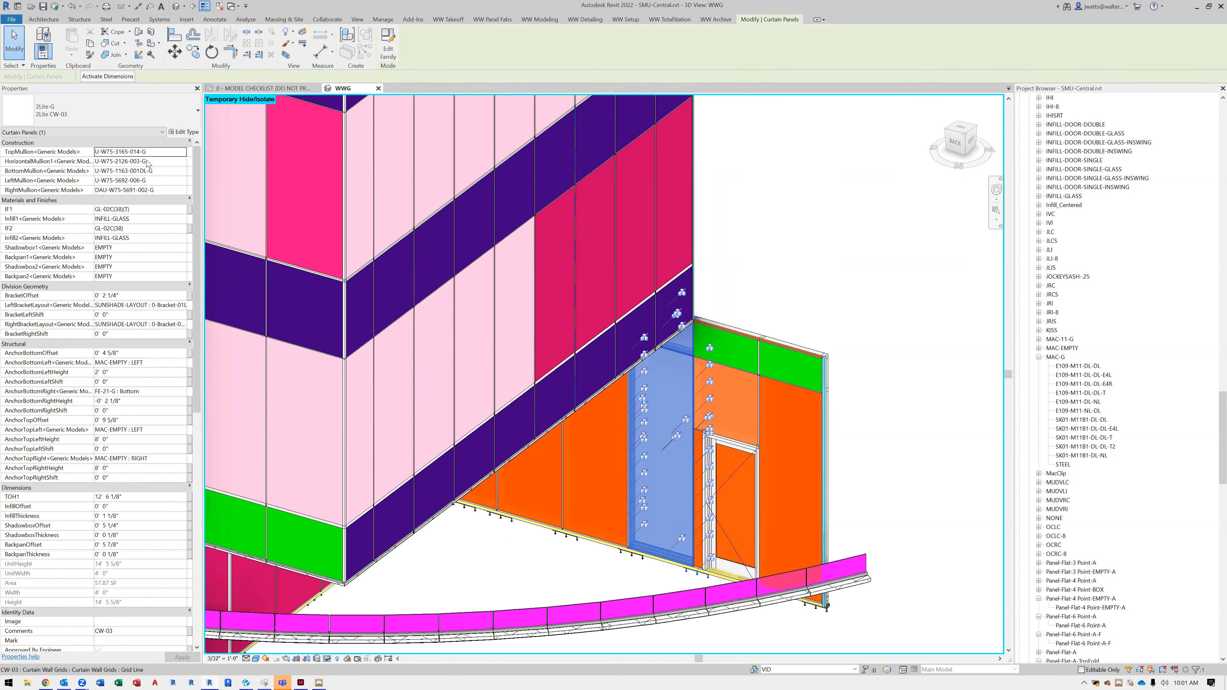
left_click(184, 153)
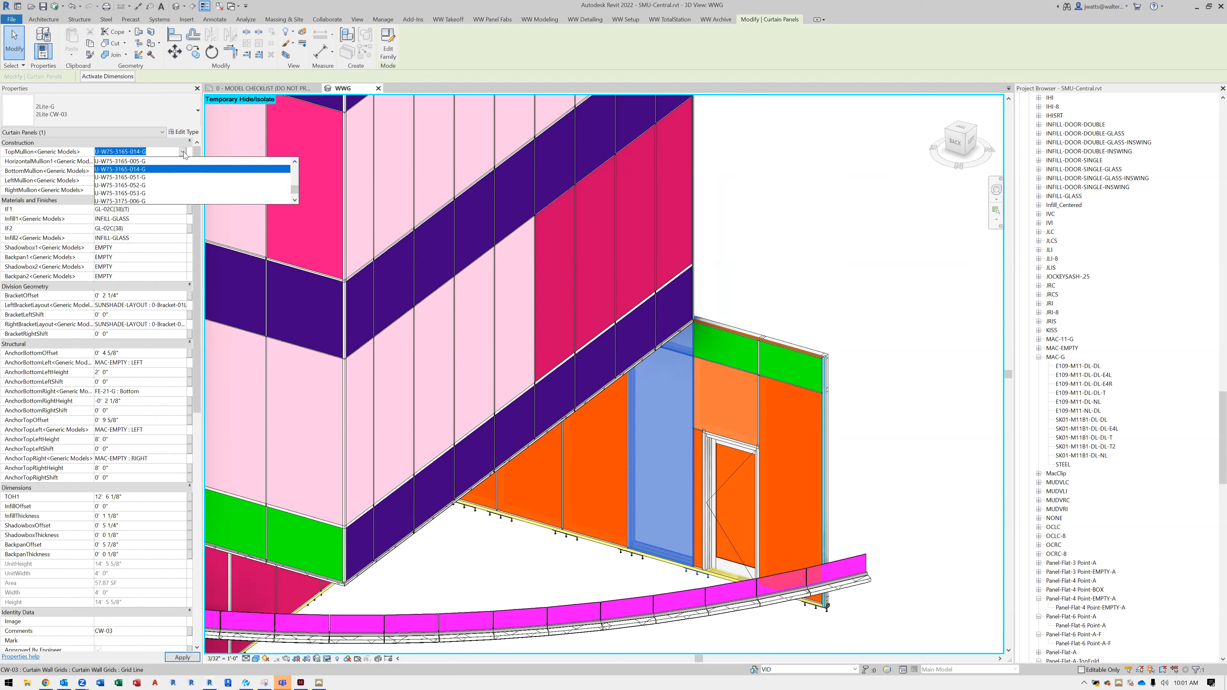
scroll(167, 177, "up", 1)
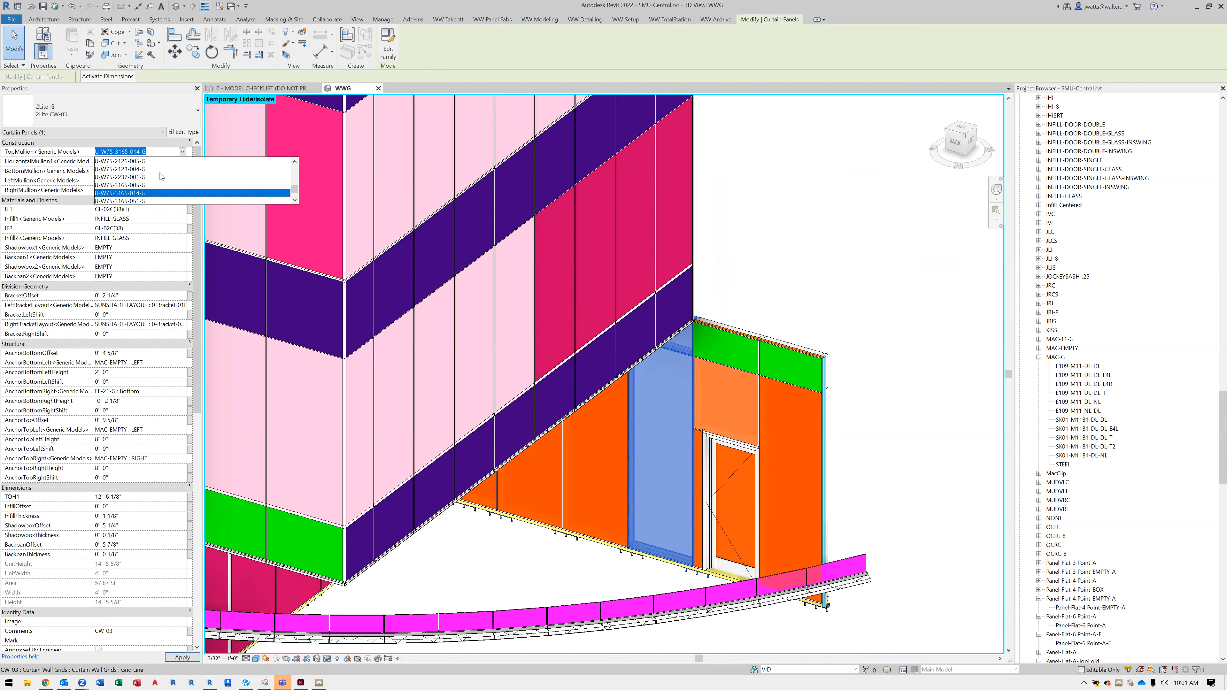
scroll(157, 182, "down", 1)
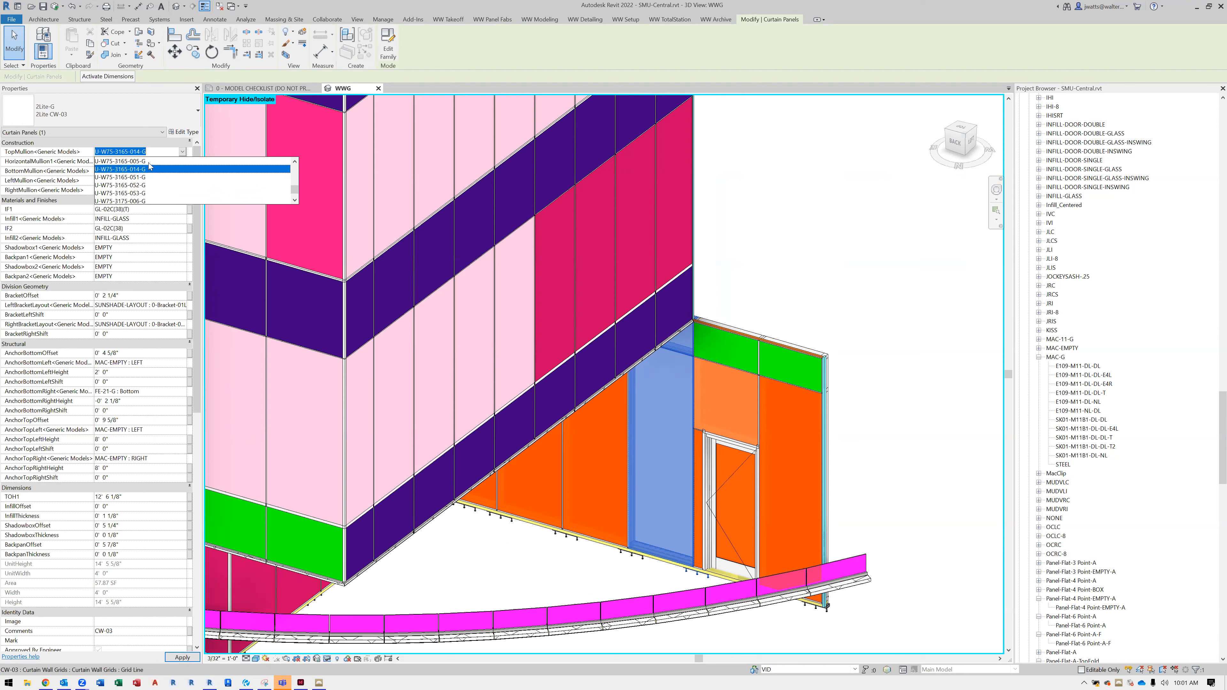
left_click(772, 203)
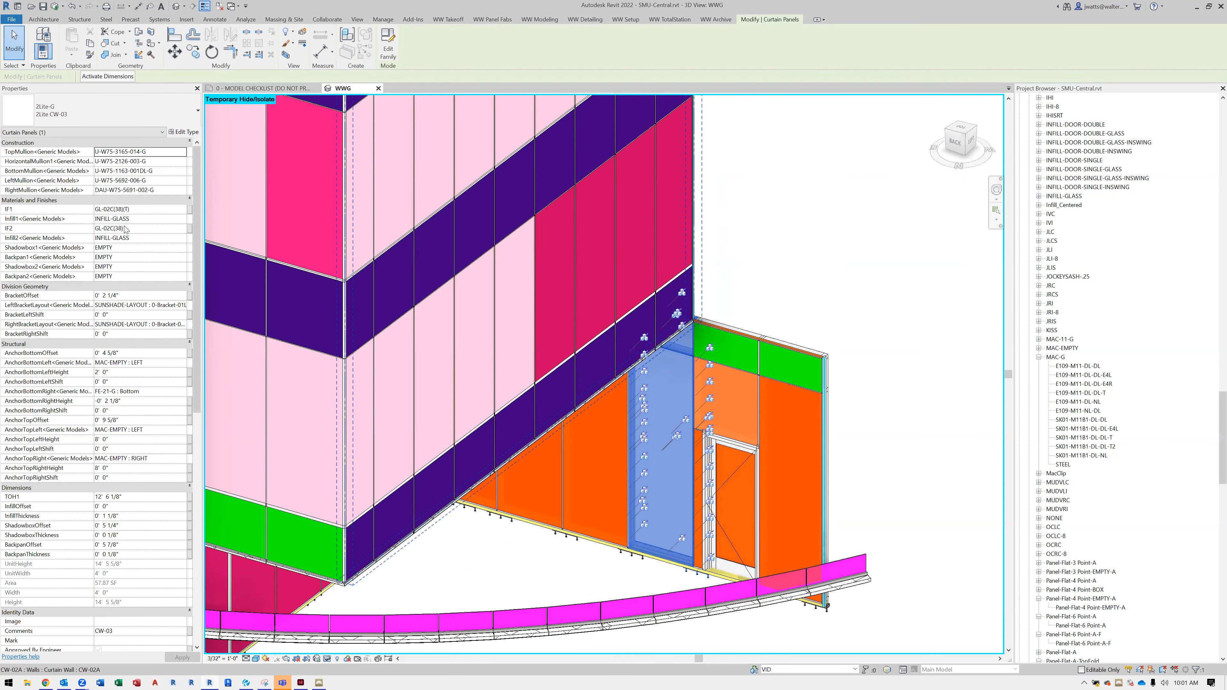
Compare the properties of the nested door infill with those of its host door panel, including the infill bite and offset values
middle_click_drag(793, 336, 775, 331, "shift")
scroll(717, 489, "up", 2)
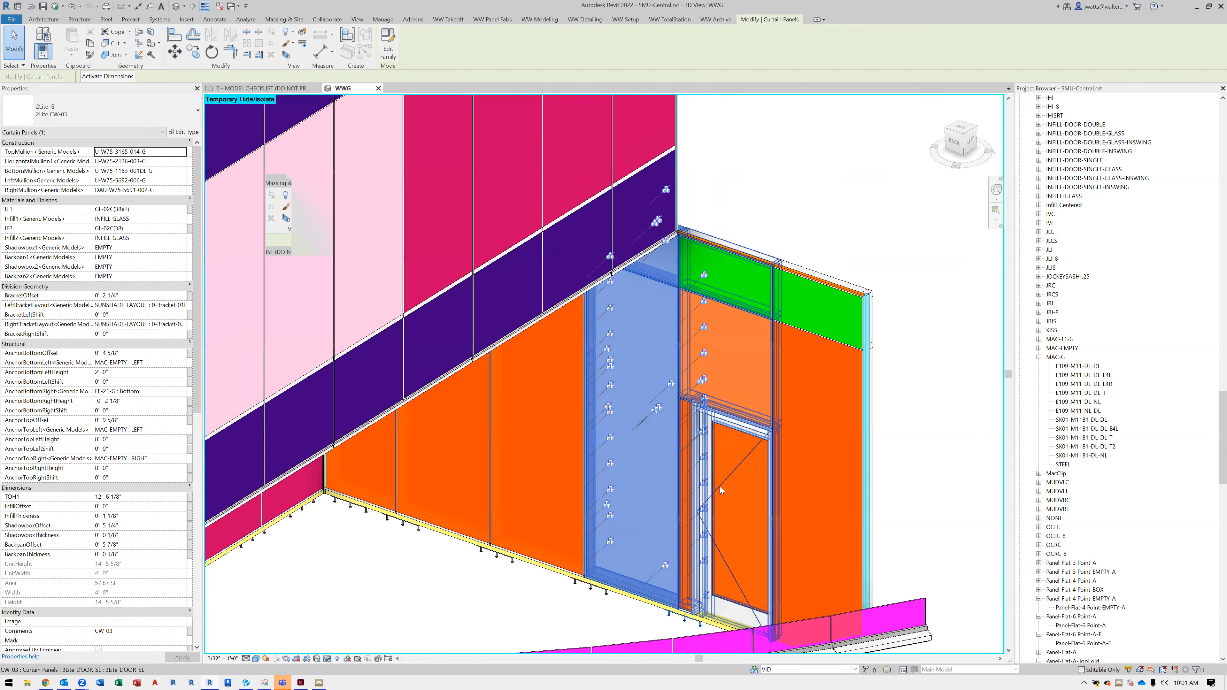
left_click(721, 455)
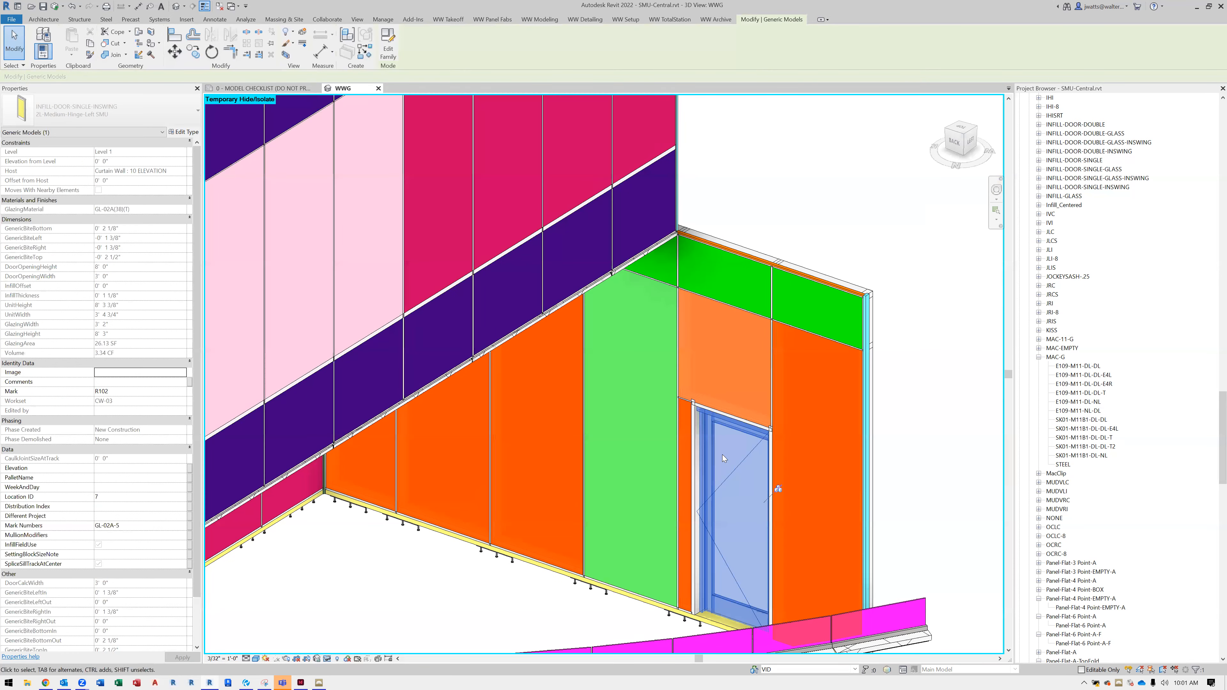
left_click(711, 405)
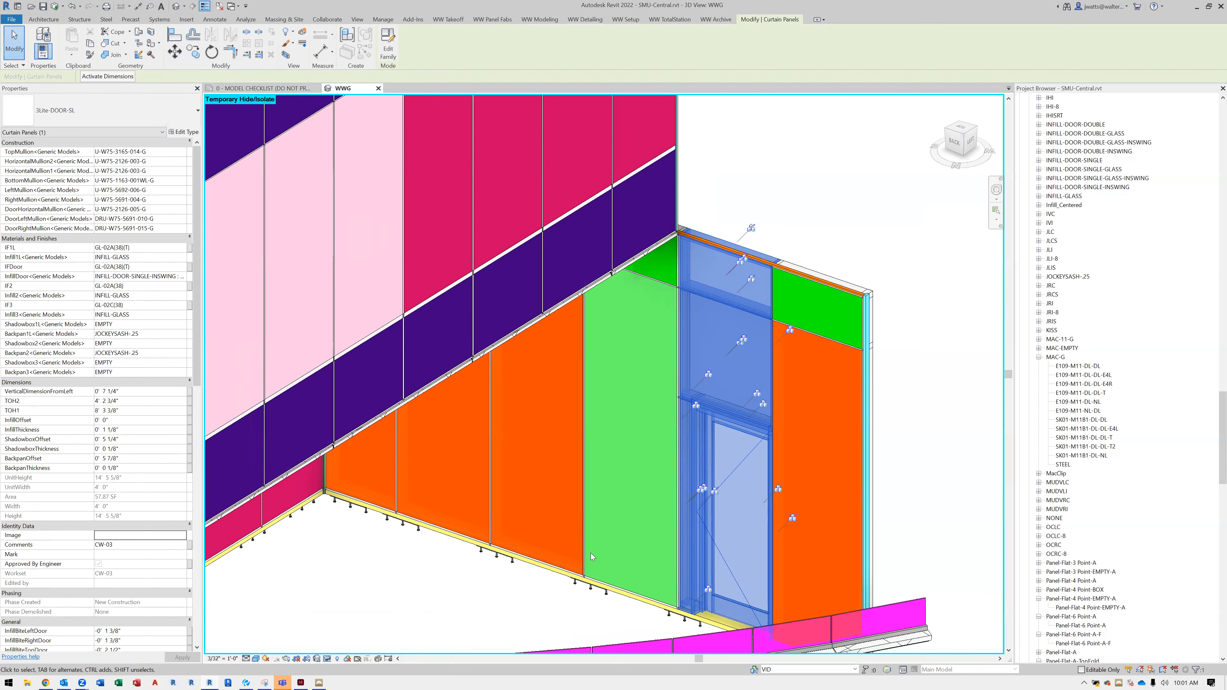
scroll(139, 438, "down", 10)
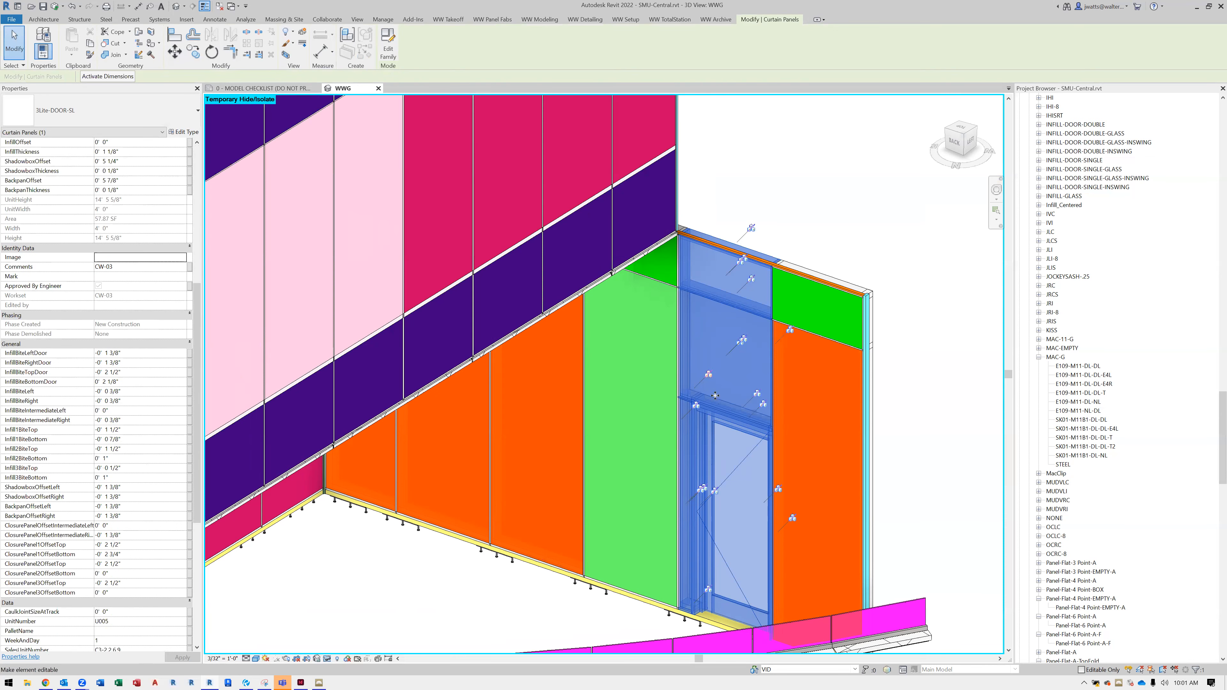
middle_click_drag(690, 414, 867, 474, "shift")
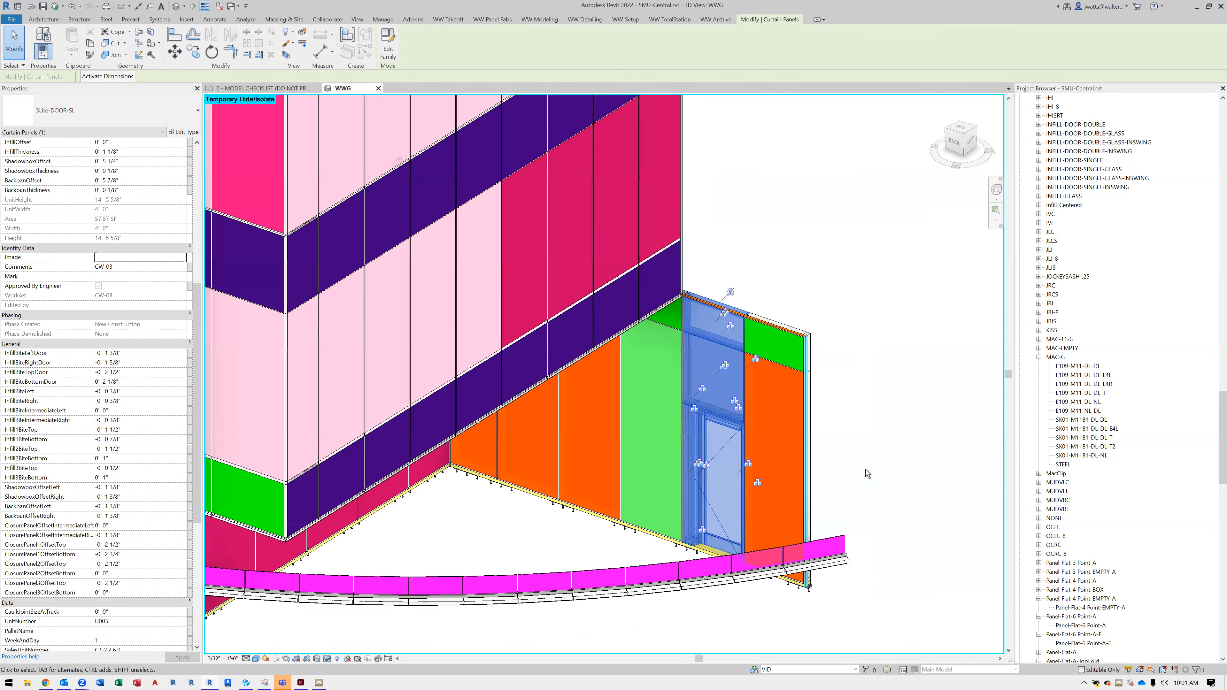
Examine the end panel beside the door from both sides, including its bottom anchors and its offset parameters
middle_click_drag(731, 485, 482, 413, "shift")
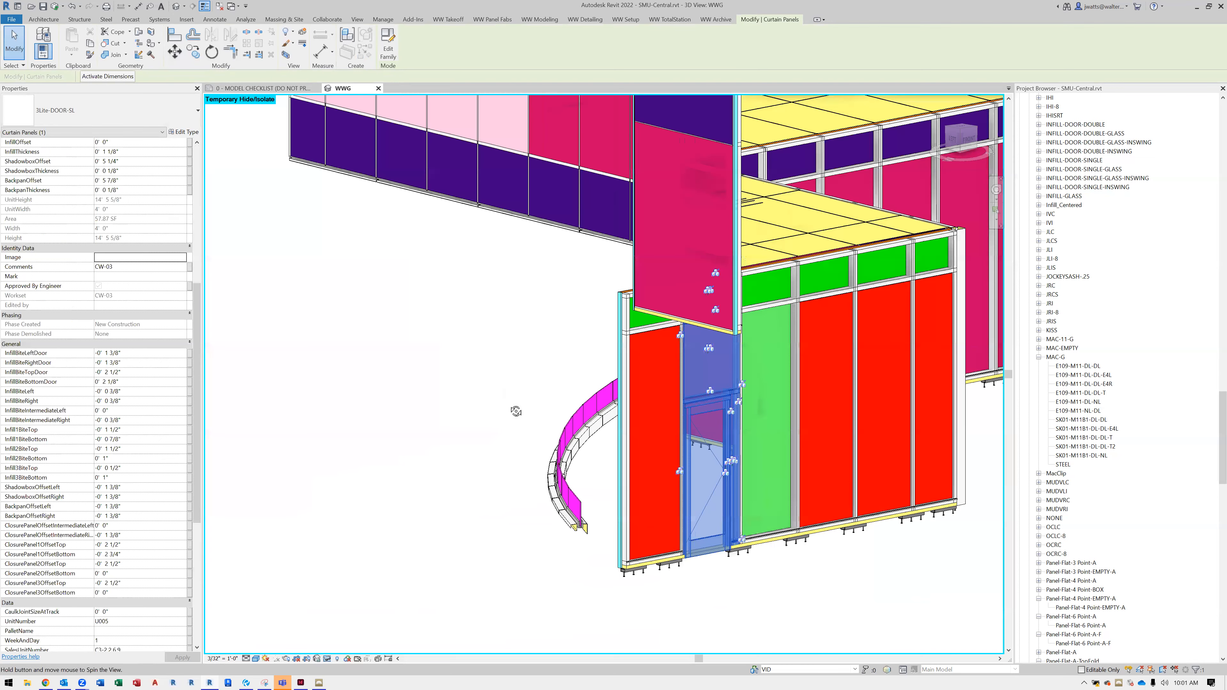
scroll(635, 566, "up", 3)
left_click(634, 561)
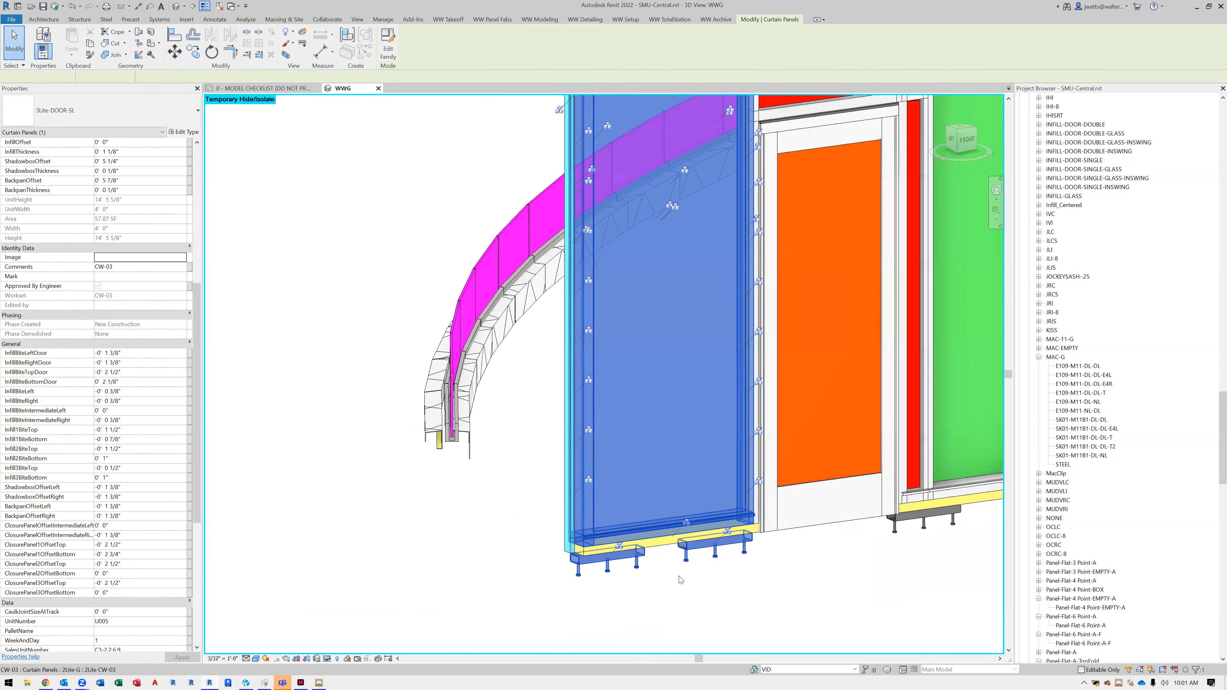
middle_click_drag(546, 579, 889, 603, "shift")
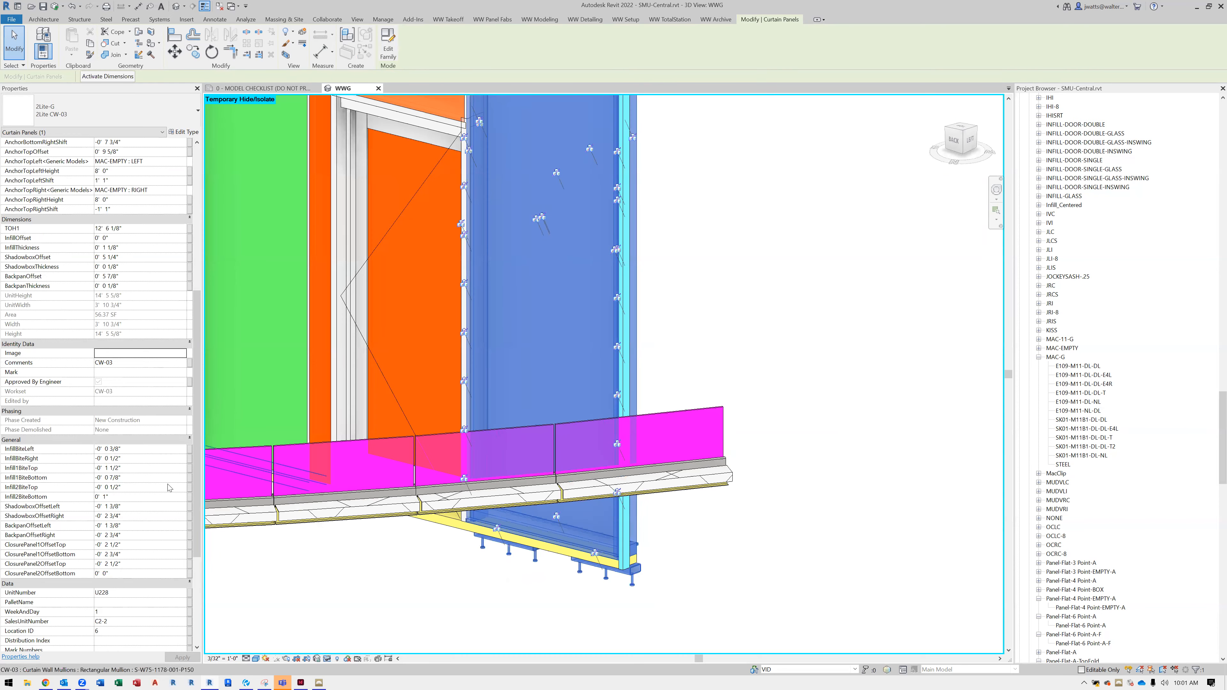
Review the end panel's backpan, anchor and infill parameters along with its base, then clear the selection
scroll(170, 489, "up", 5)
scroll(170, 488, "up", 4)
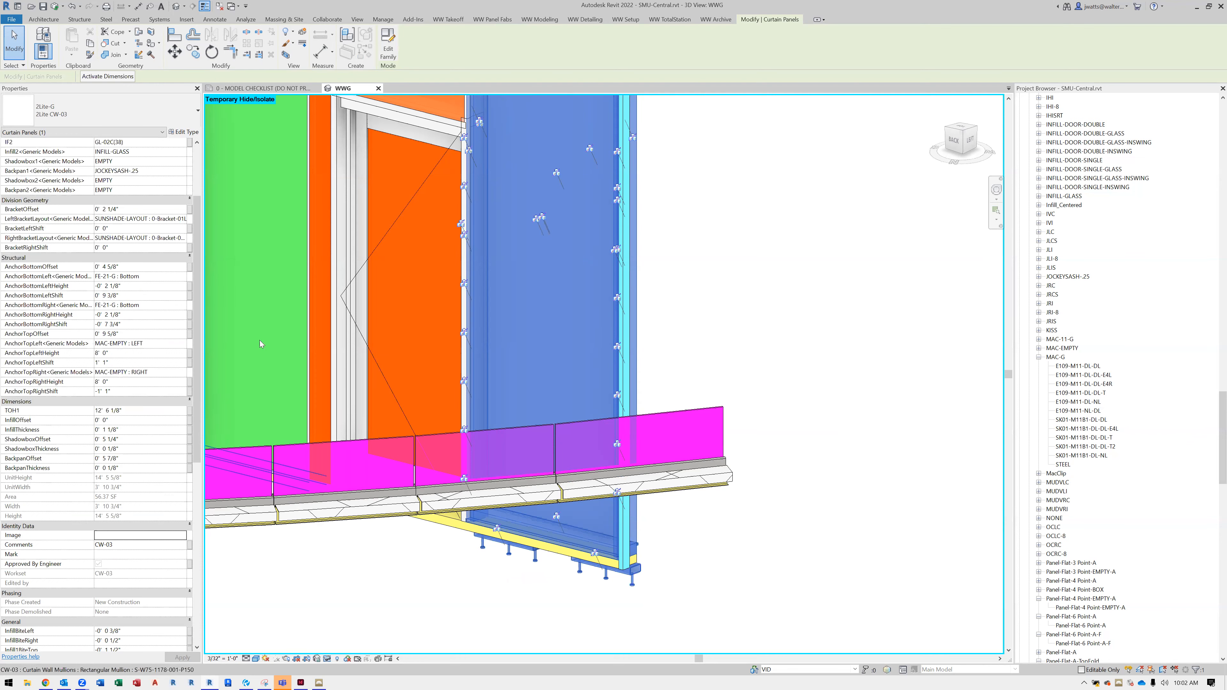
scroll(652, 603, "down", 2)
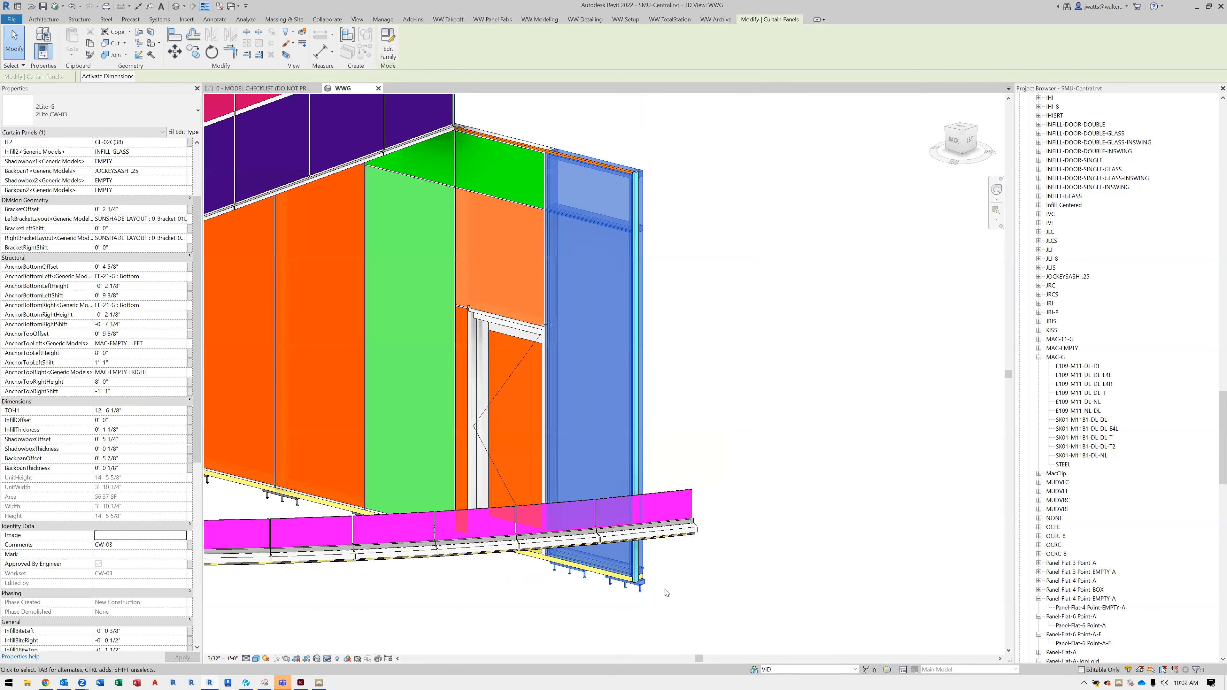
scroll(652, 604, "down", 2)
key("h")
key("h")
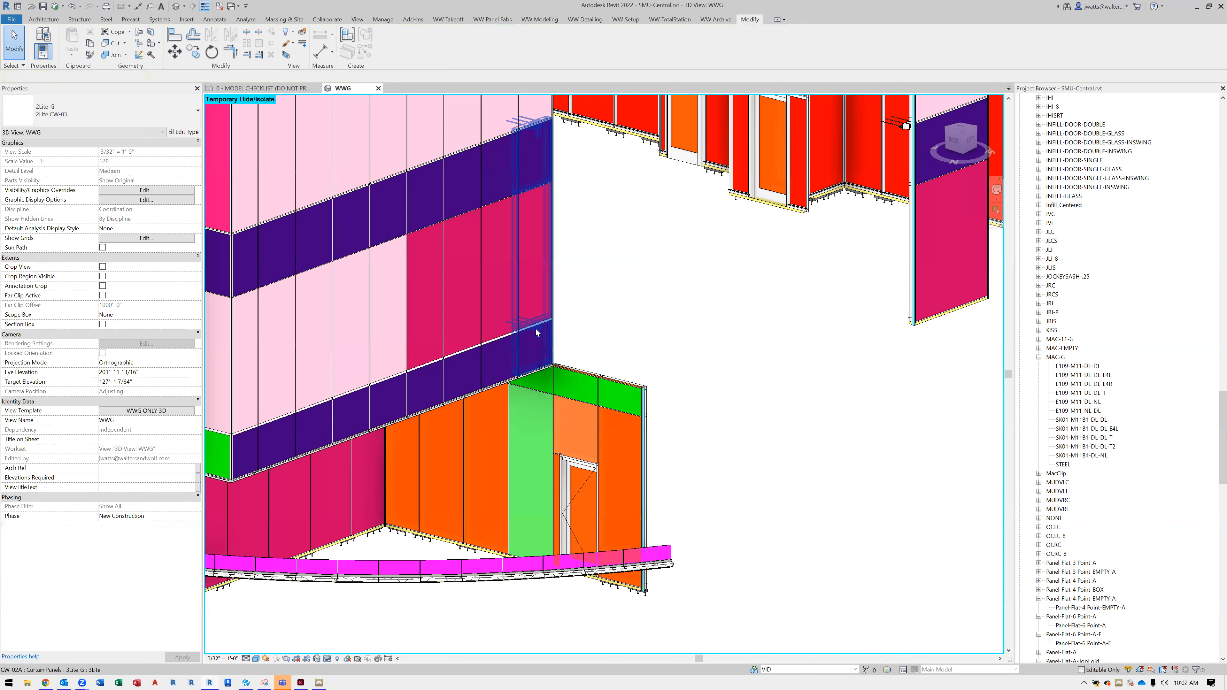
Select the 3Lite panel at the facade's end above the door wing and examine its parameters and interior anchors
left_click(535, 332)
middle_click_drag(579, 327, 1037, 455, "shift")
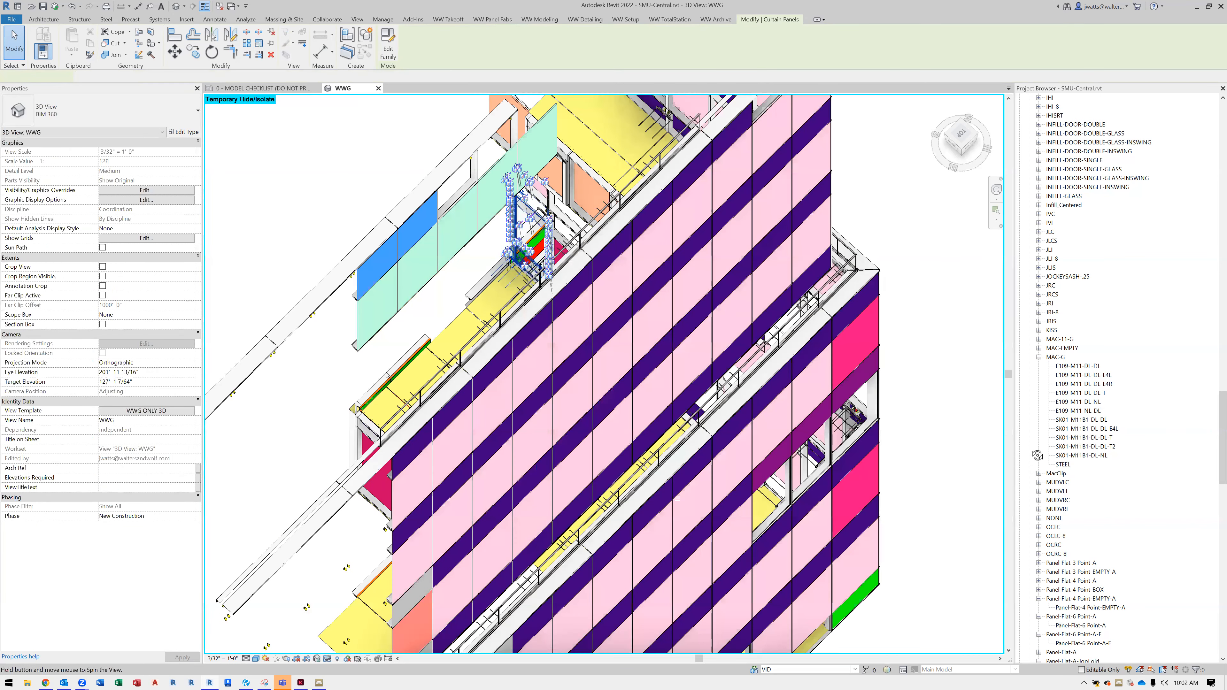
middle_click_drag(678, 498, 518, 173, "shift")
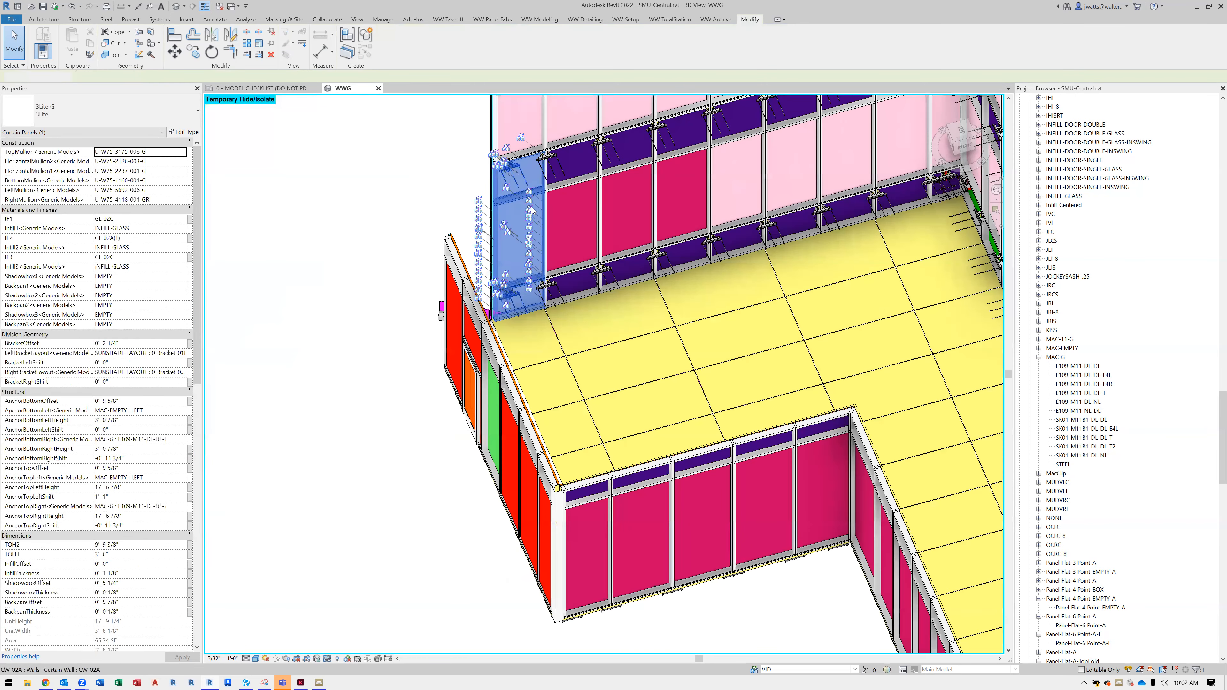
middle_click_drag(559, 304, 446, 376, "shift")
Inspect the MAC-G anchor at the end of the purple spandrel band and its assembly offset properties
scroll(530, 318, "down", 3)
middle_click_drag(549, 291, 511, 540)
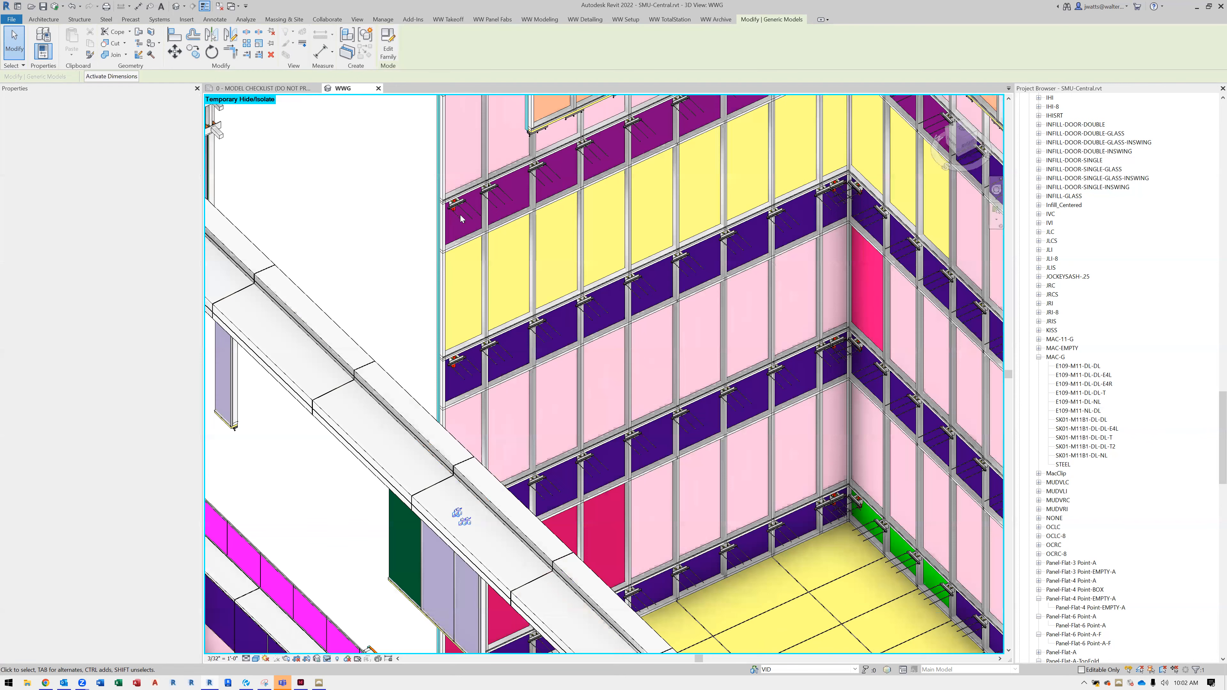
scroll(453, 206, "up", 5)
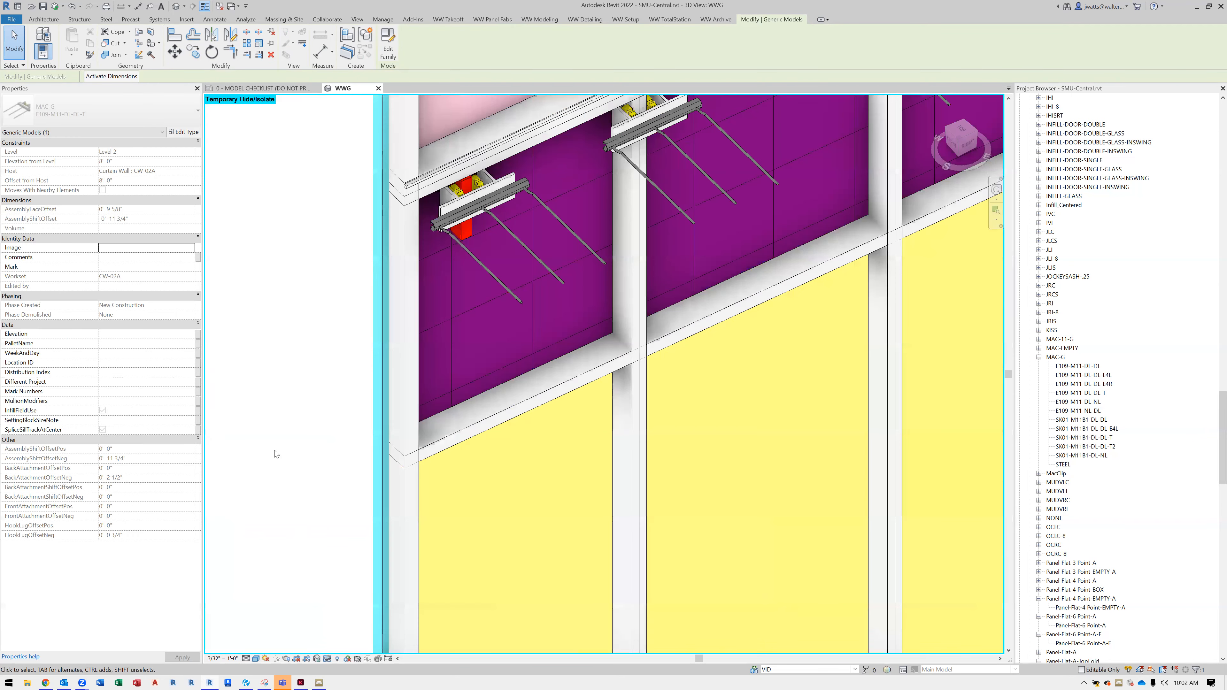
scroll(279, 343, "down", 5)
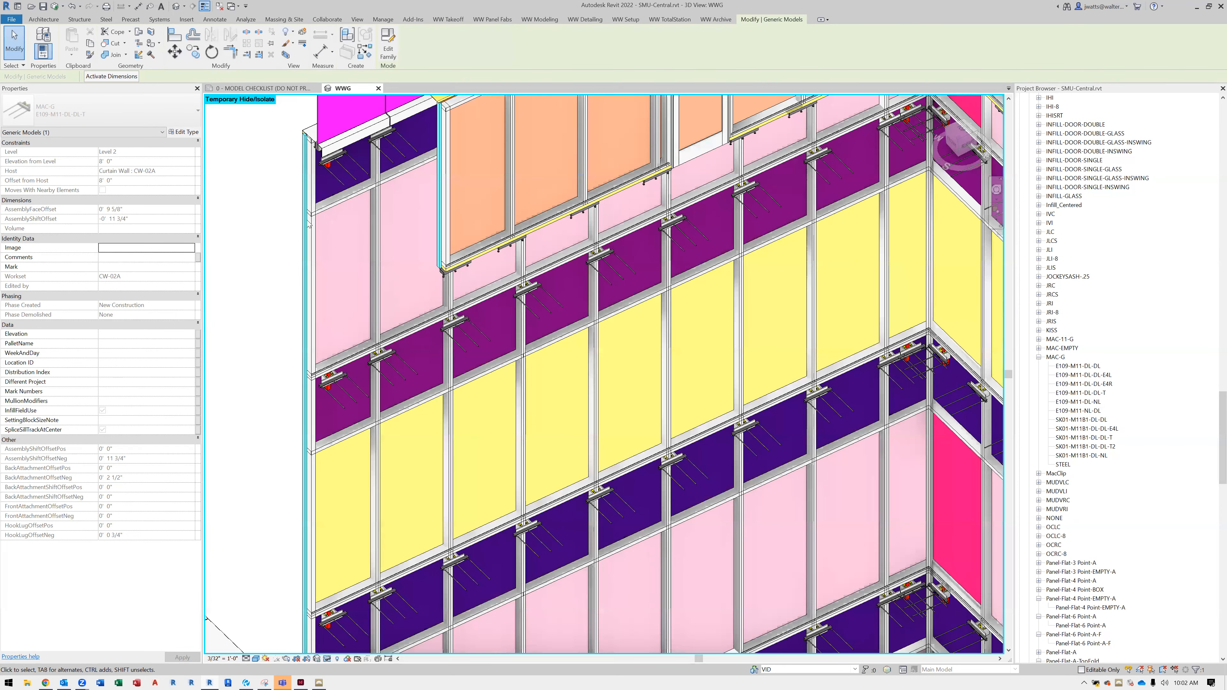
scroll(748, 485, "down", 5)
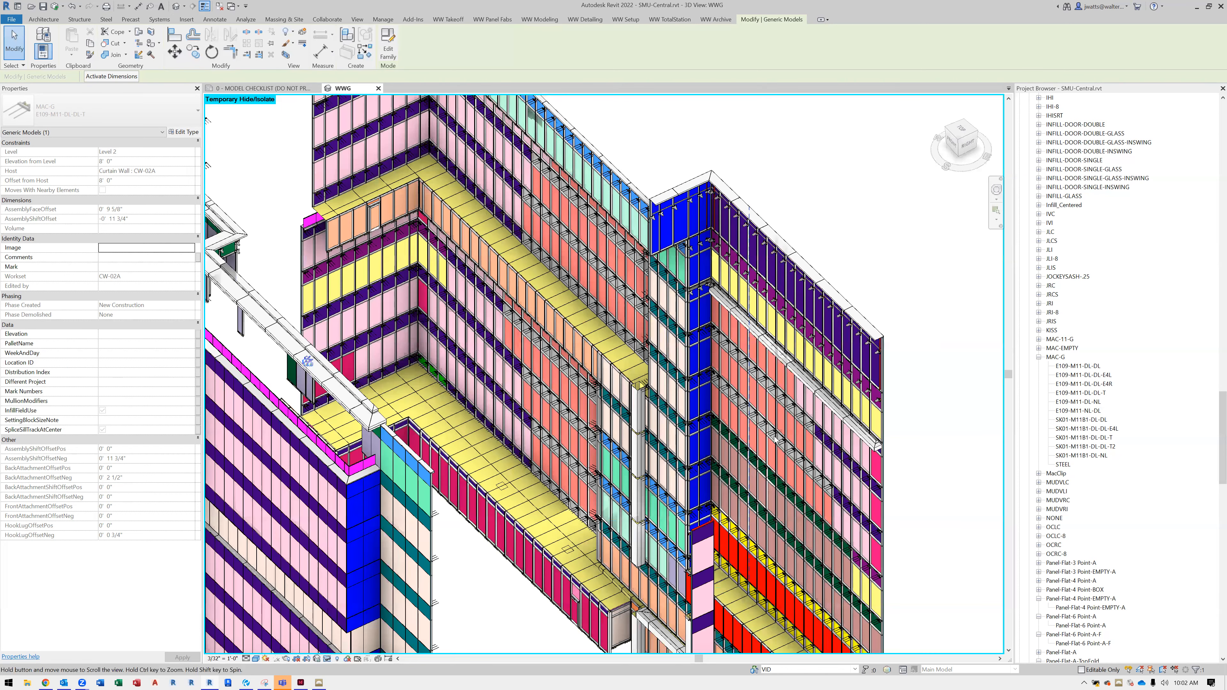
Isolate the 2Lite-KISS2 panel at the facade's end by the canopy and examine its top anchors up close
left_click(777, 414)
scroll(777, 414, "up", 5)
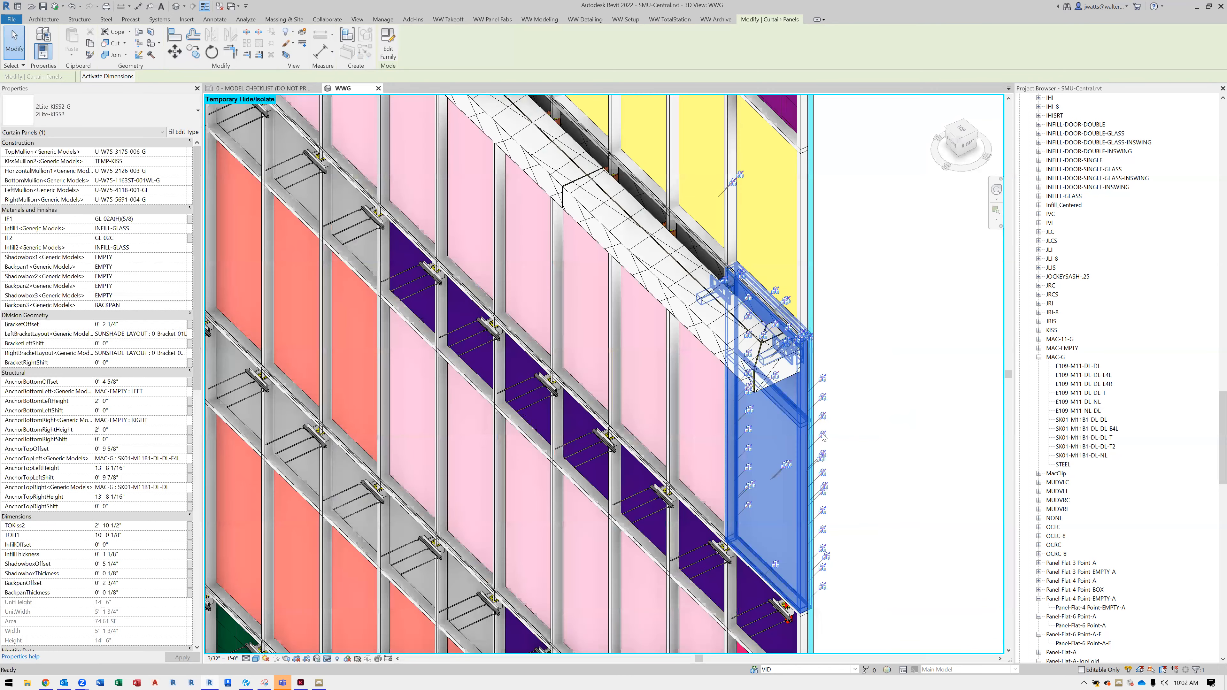
key("h")
key("i")
middle_click_drag(396, 540, 542, 529, "shift")
scroll(577, 428, "up", 5)
scroll(602, 424, "up", 1)
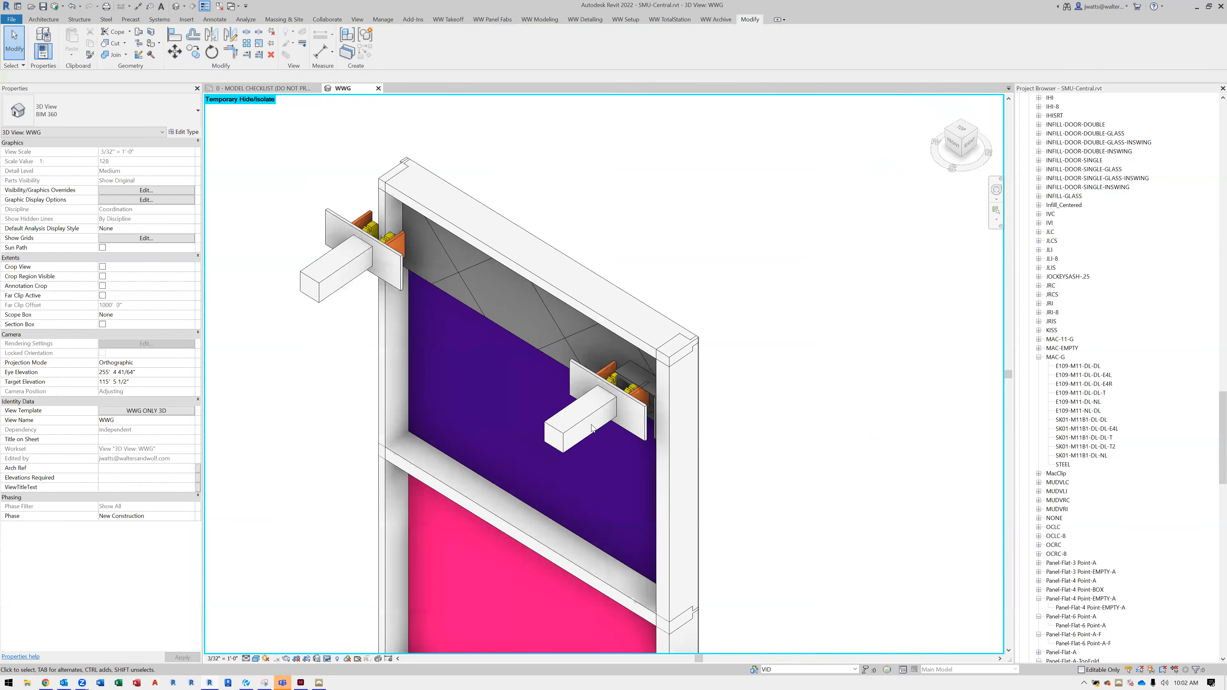
Check the properties of the isolated unit's top backpan, then reset the temporary isolation to restore the model
left_click(549, 358)
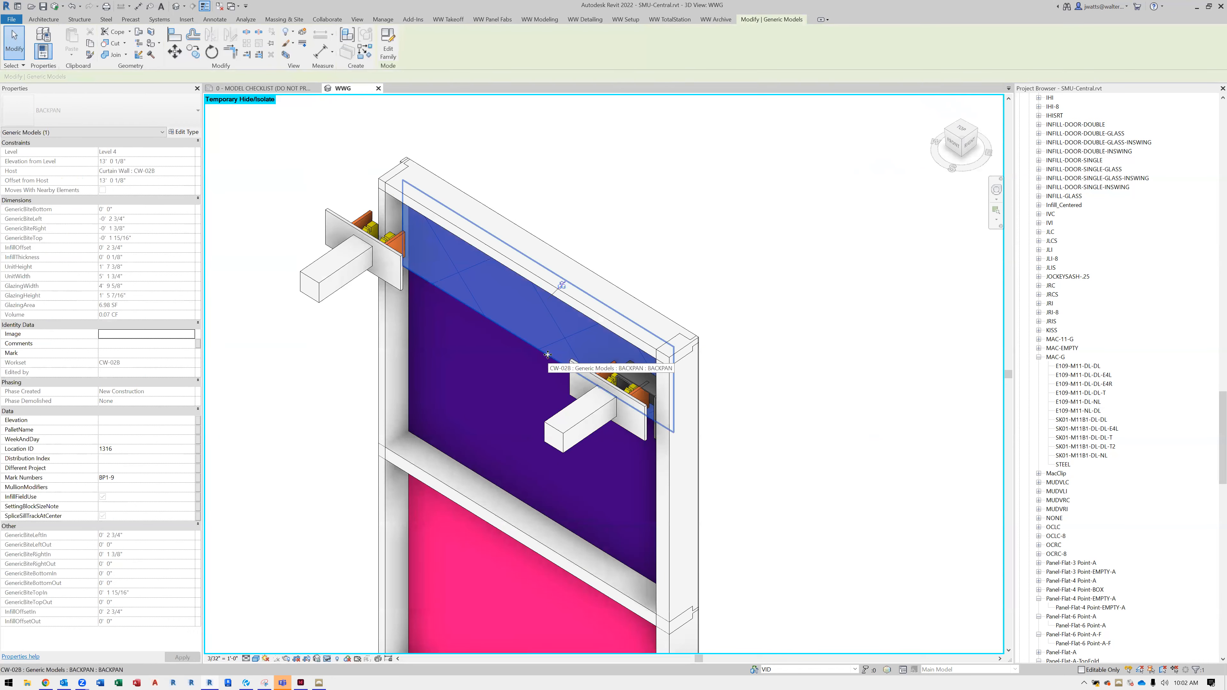
left_click(773, 459)
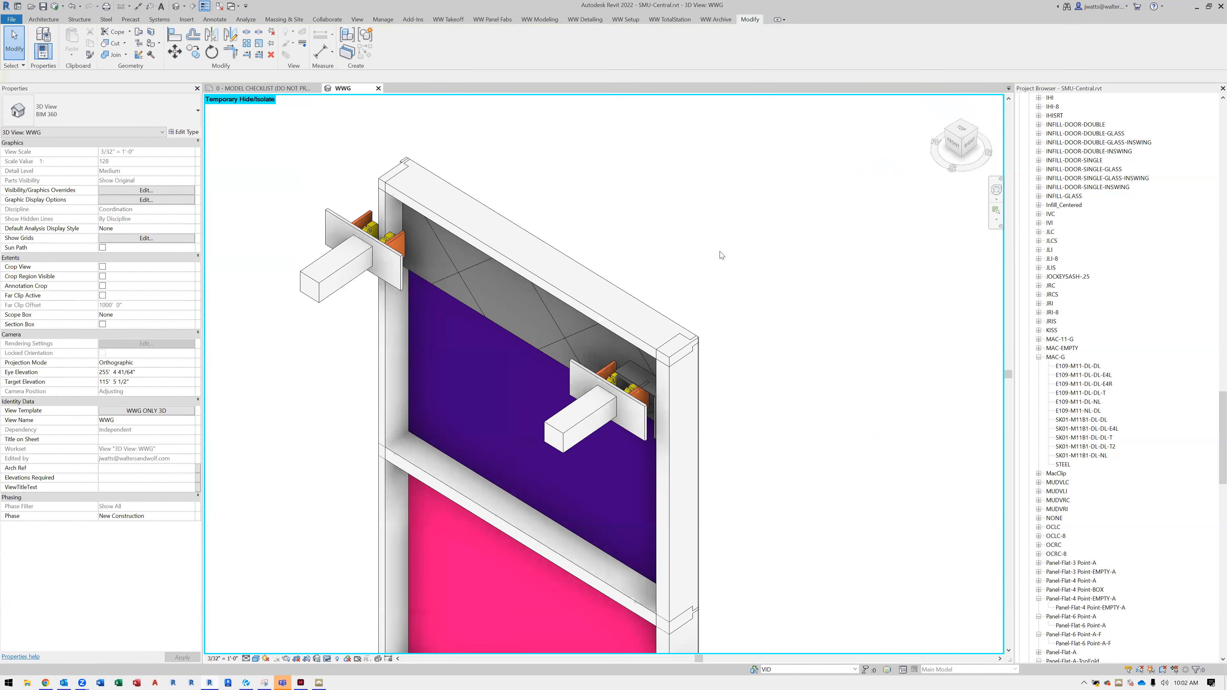
key("h")
key("r")
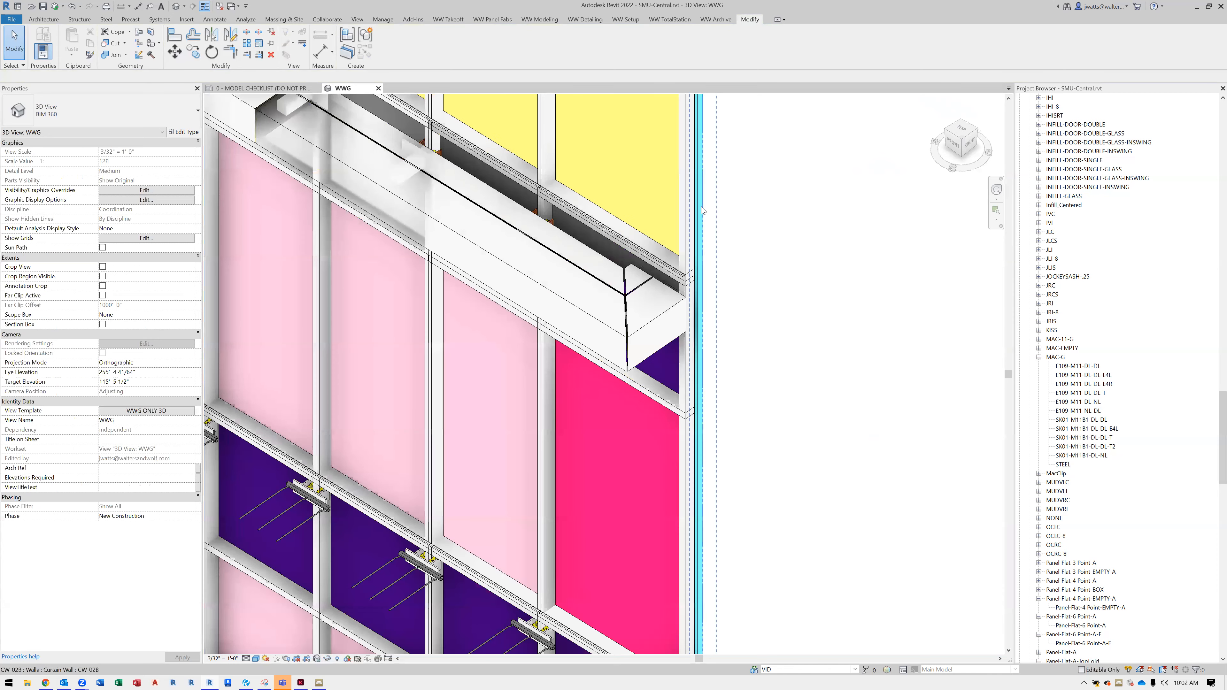
Examine the Backpan1 parameter of a red 1Lite panel beside the terrace without changing it, then clear the selection
scroll(702, 210, "down", 5)
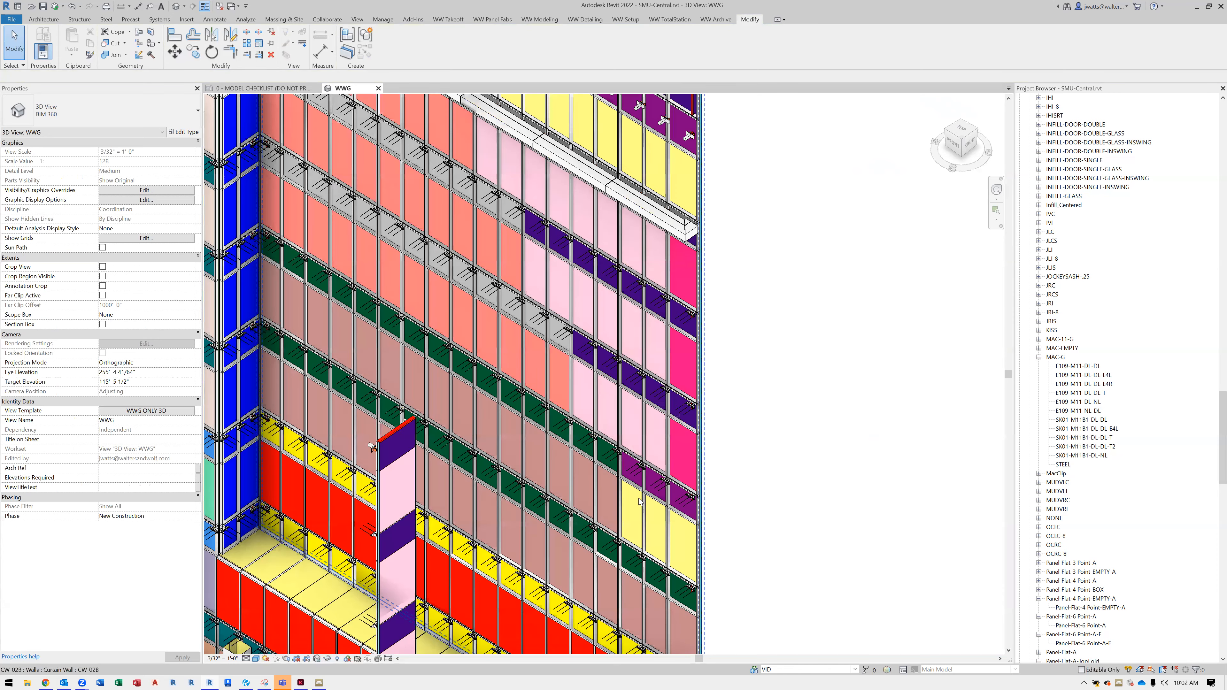
scroll(630, 532, "up", 4)
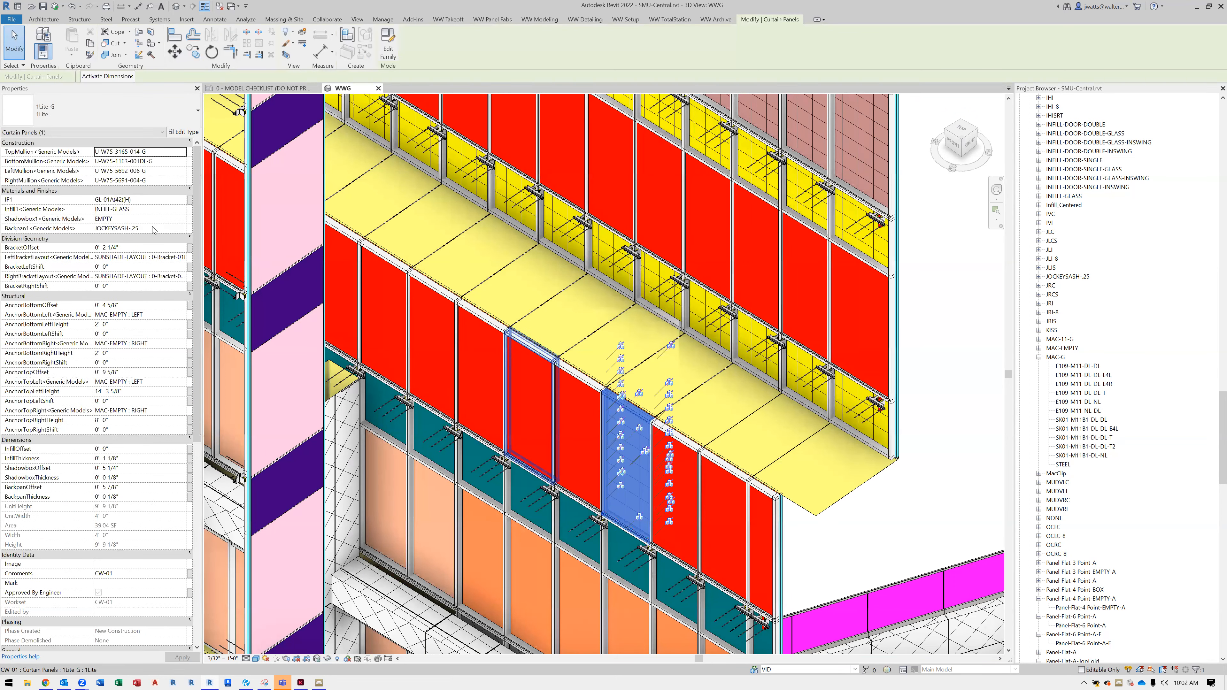
left_click(153, 229)
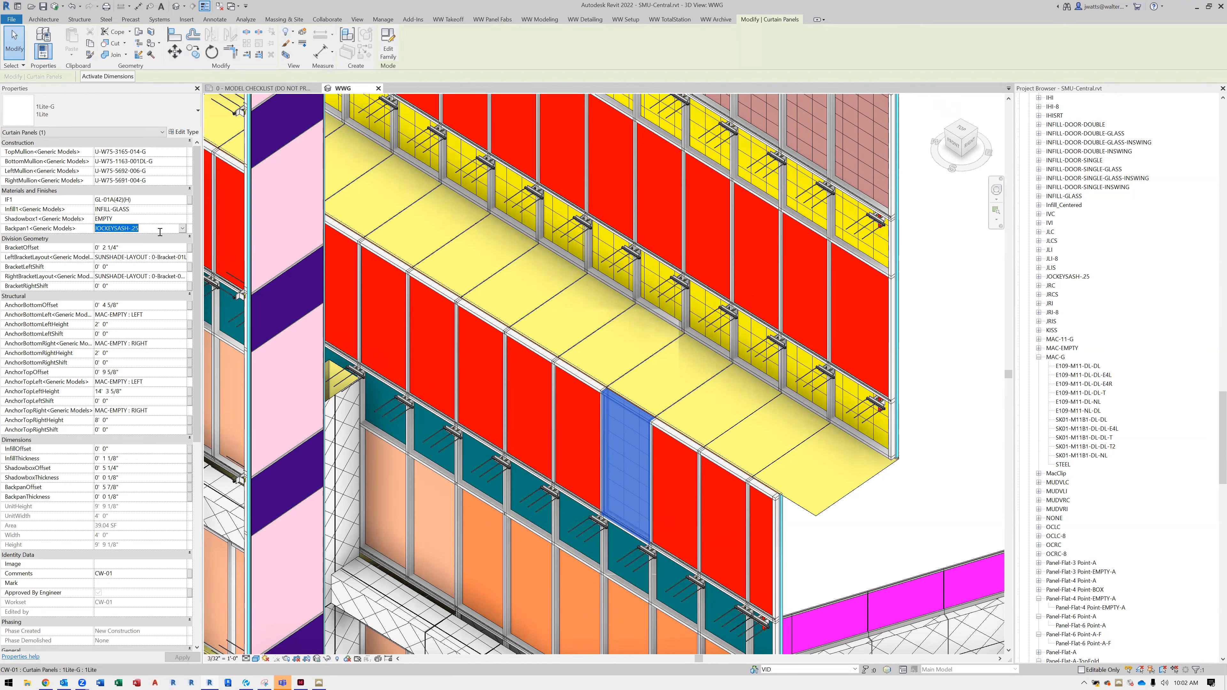
left_click(850, 530)
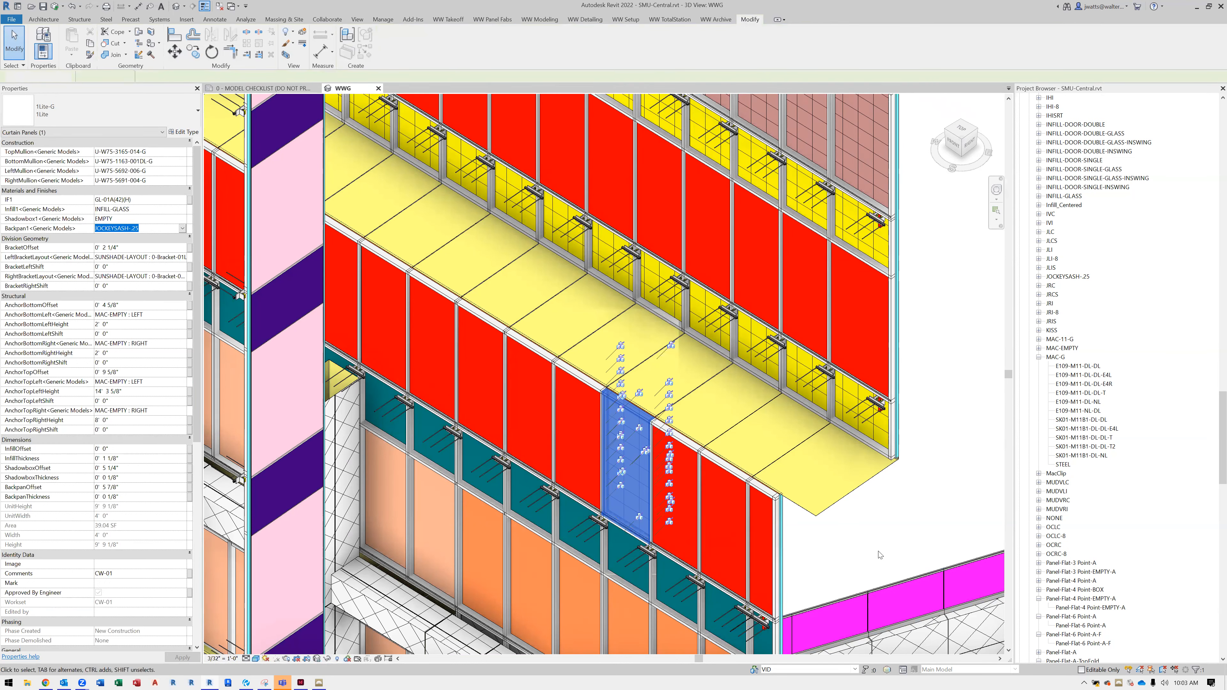
scroll(681, 526, "down", 1)
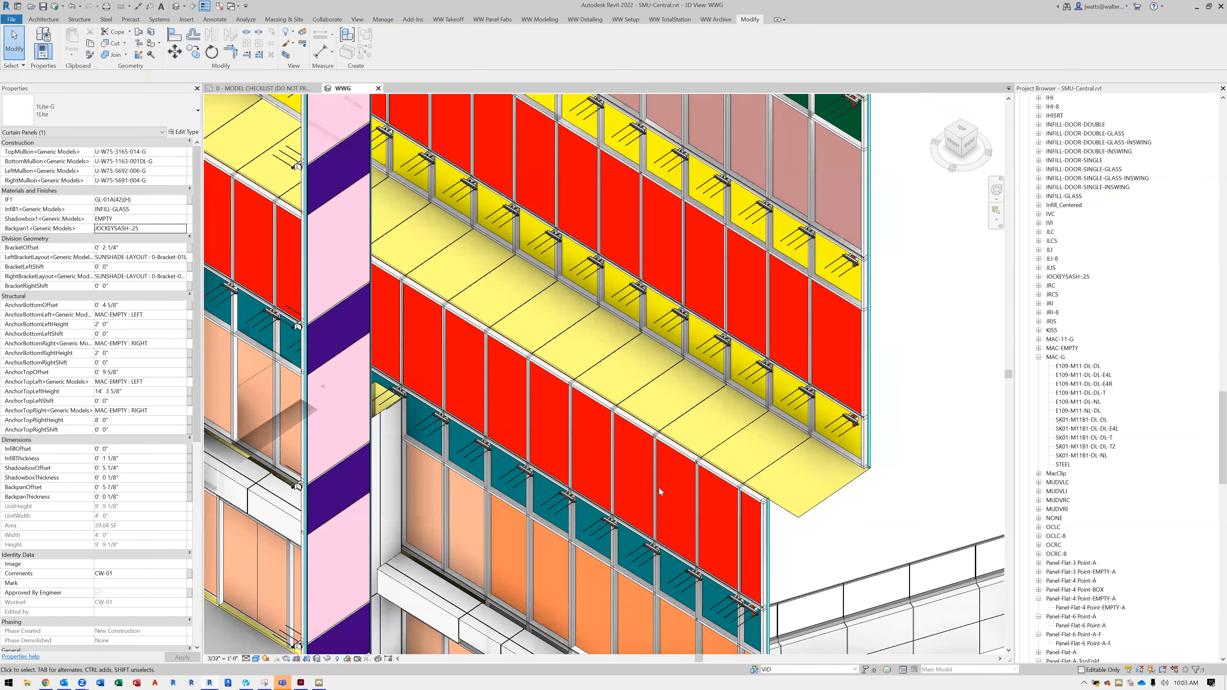
Select the rooftop 16 ELEVATION curtain wall containing the door and open the Level 10 floor plan
middle_click_drag(746, 569, 722, 571, "shift")
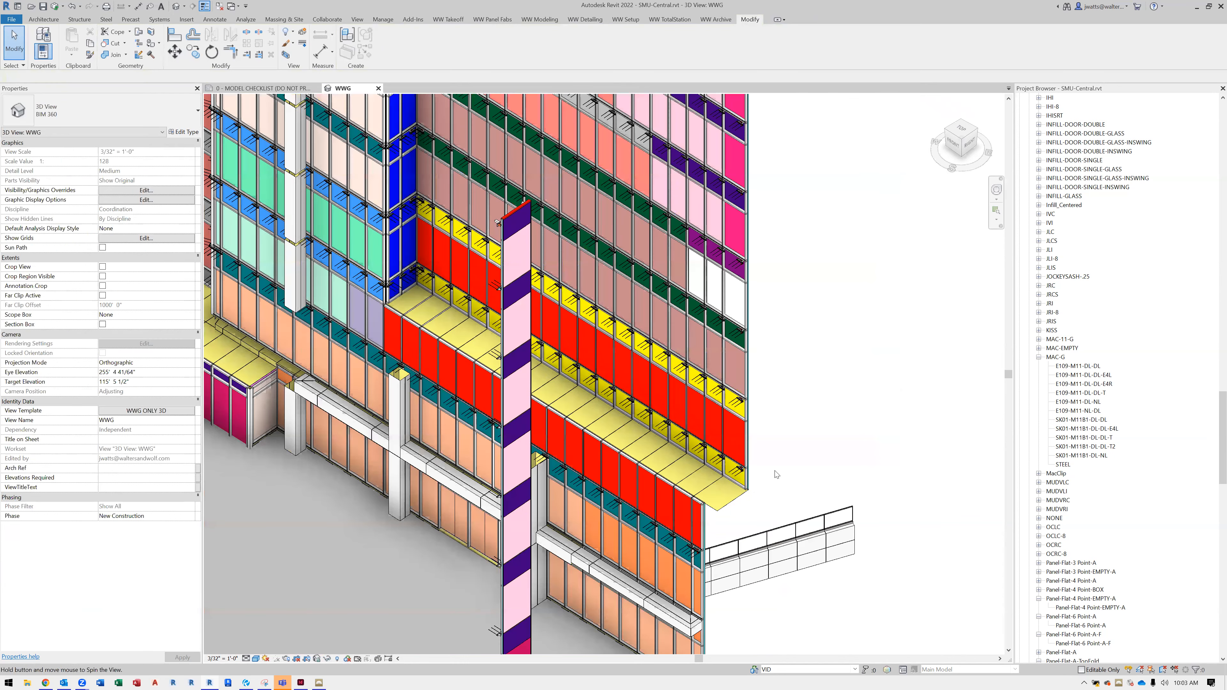
middle_click_drag(826, 499, 623, 503, "shift")
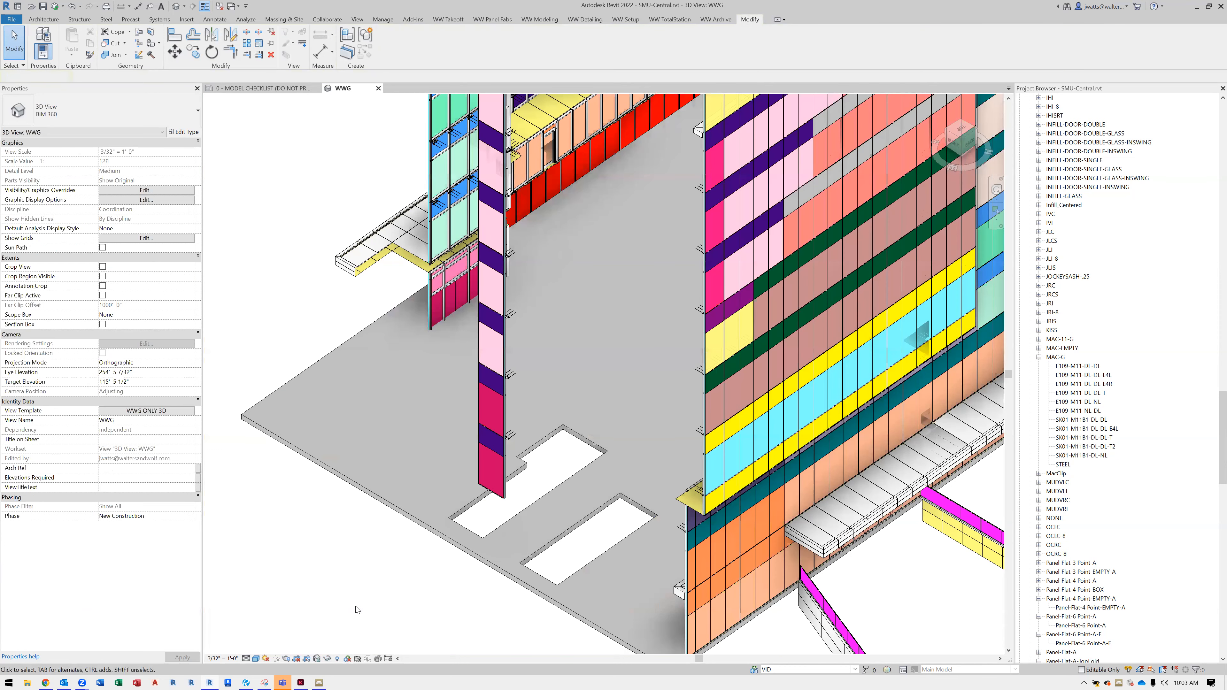
middle_click_drag(763, 333, 616, 507)
scroll(649, 296, "down", 5)
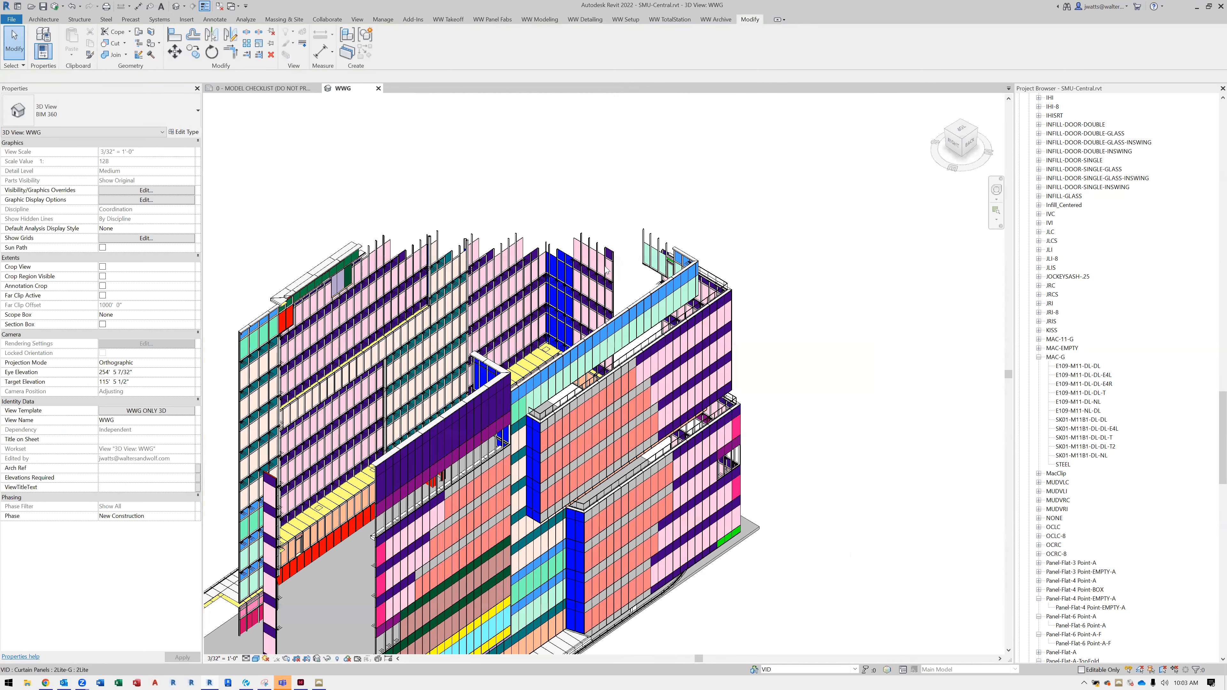
scroll(607, 271, "up", 5)
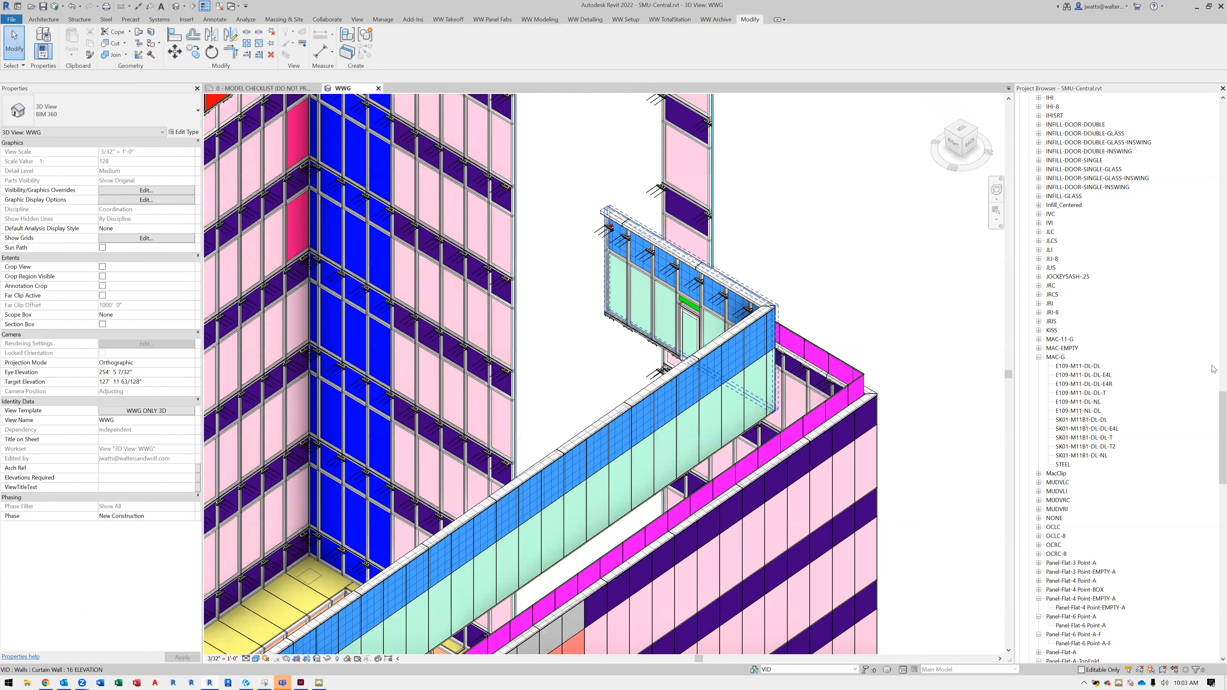
scroll(1210, 145, "up", 15)
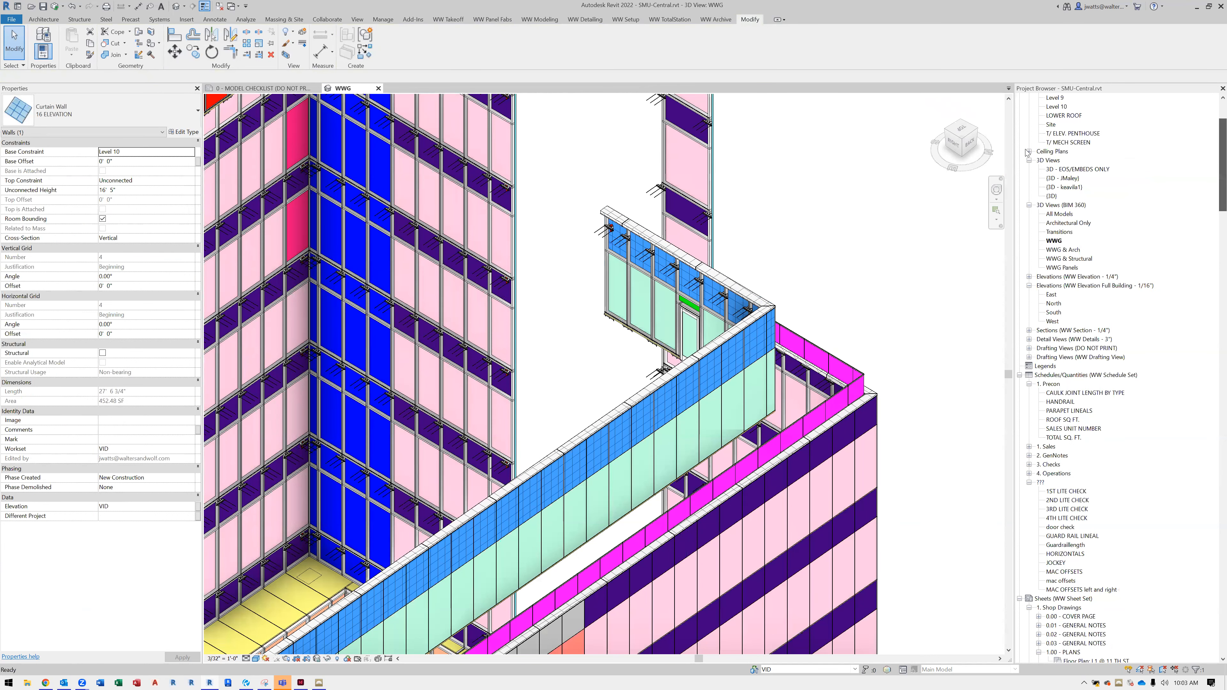
scroll(1054, 203, "up", 4)
left_click(1057, 214)
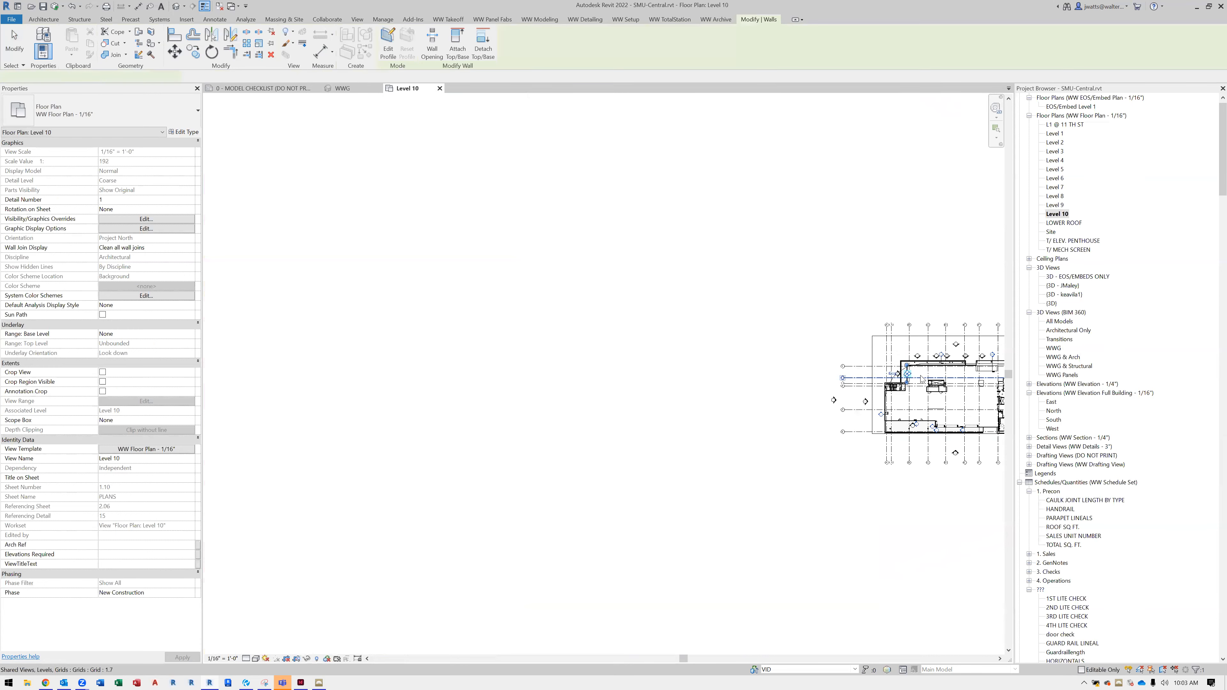
Temporarily isolate the selected 16 ELEVATION curtain wall in the Level 10 plan
scroll(906, 375, "up", 6)
scroll(884, 375, "up", 5)
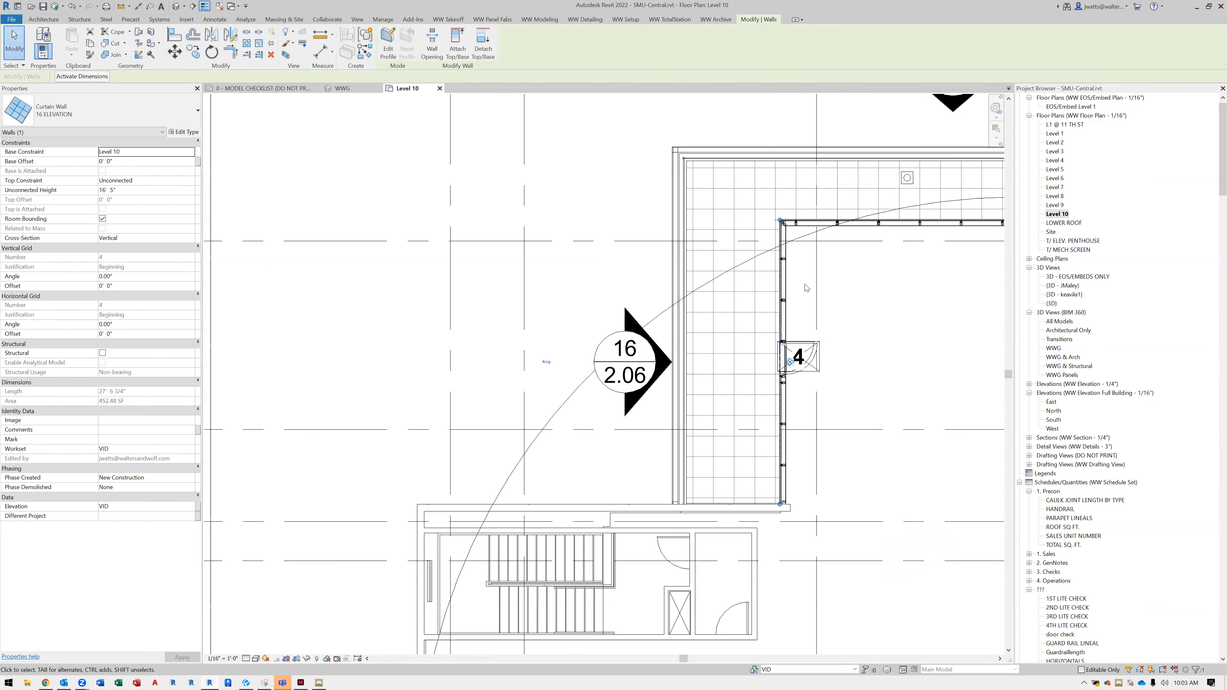
scroll(806, 288, "up", 2)
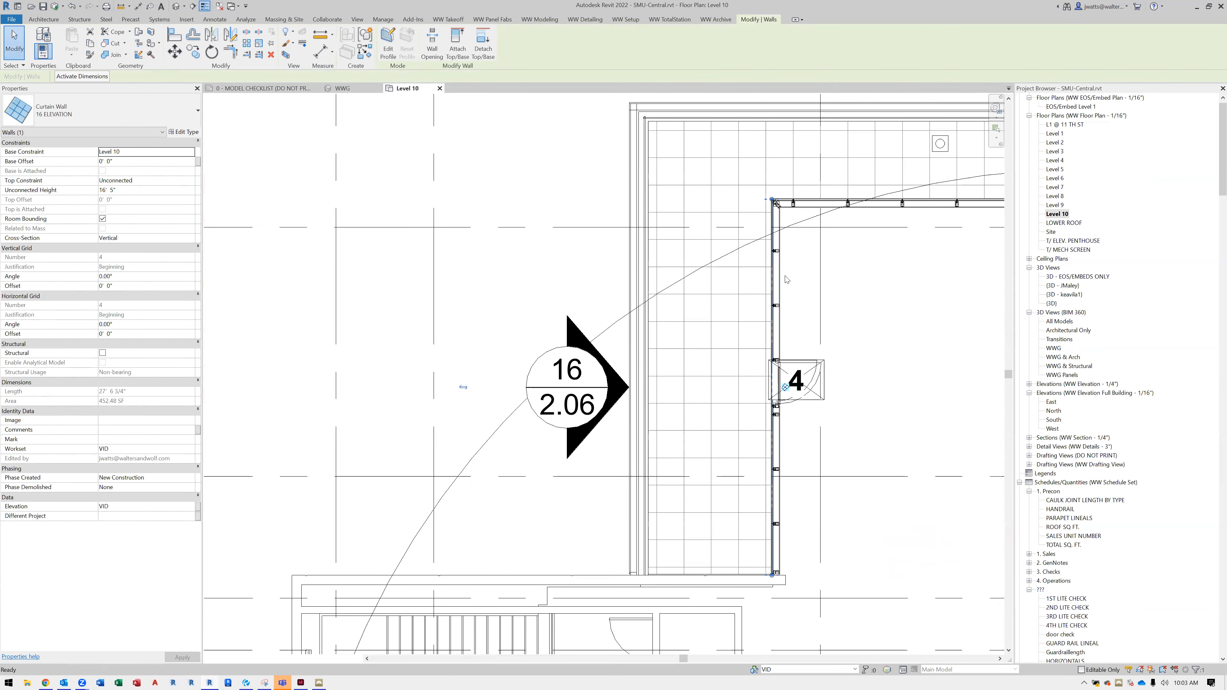
key("h")
key("i")
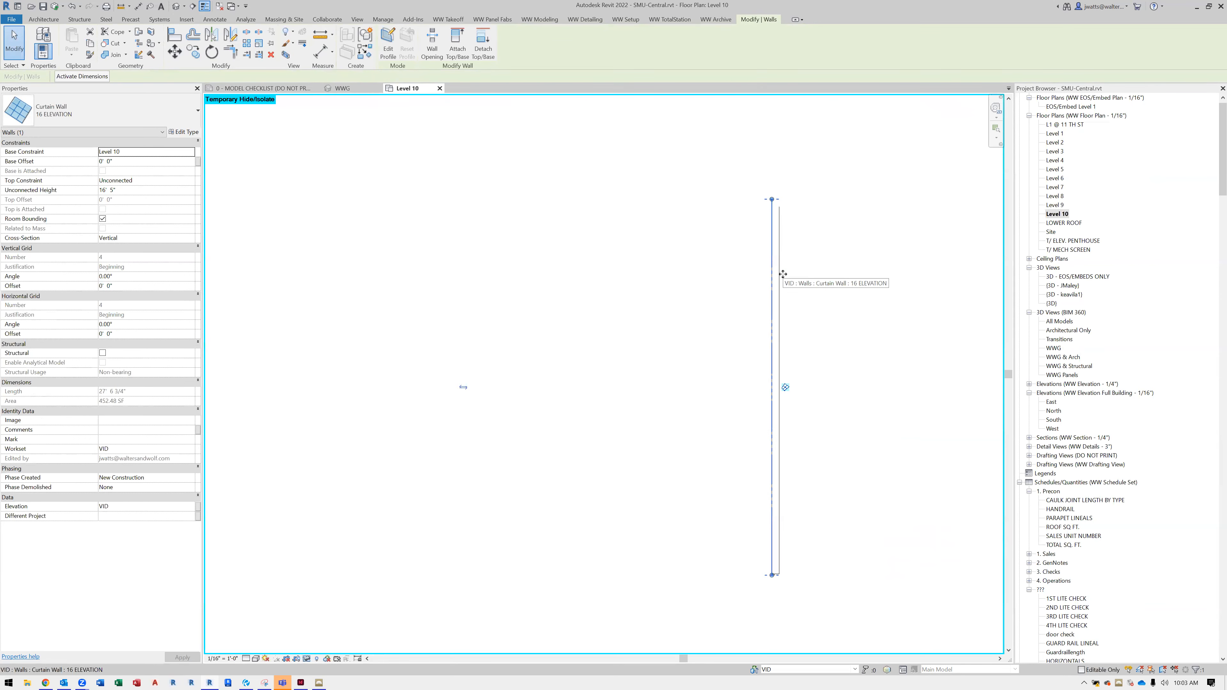
Draw two horizontal reference planes outward to the exterior side, one from each end of the isolated curtain wall
key("r")
key("p")
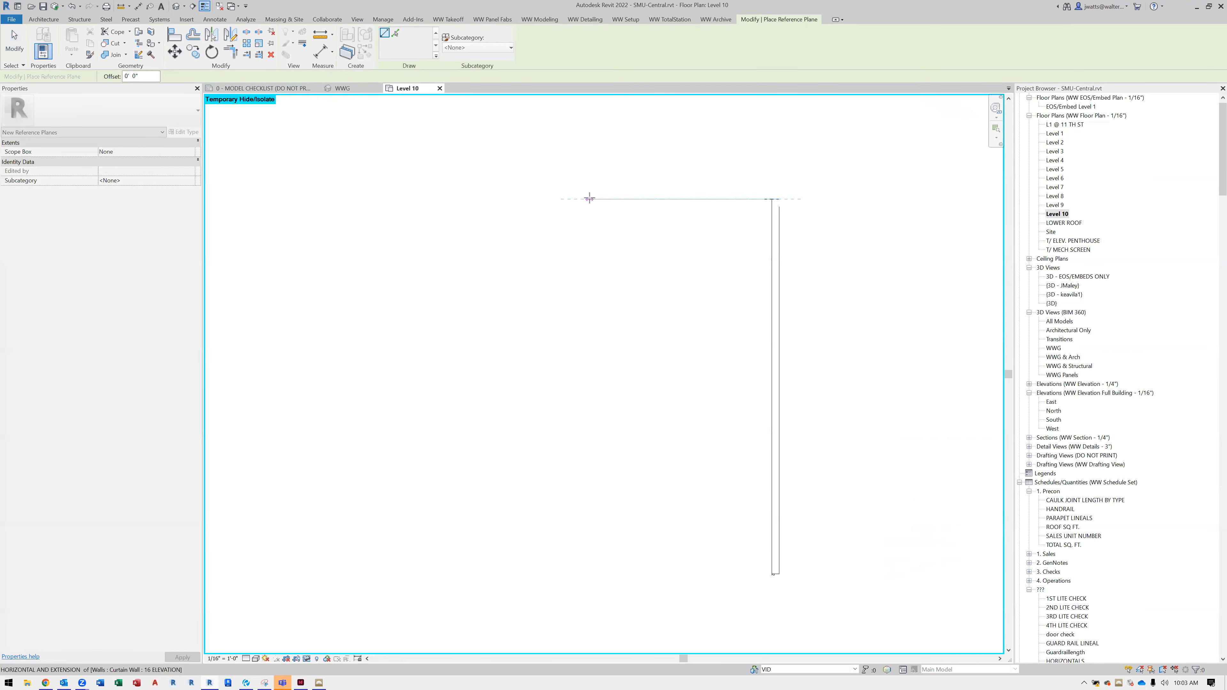
left_click(589, 199)
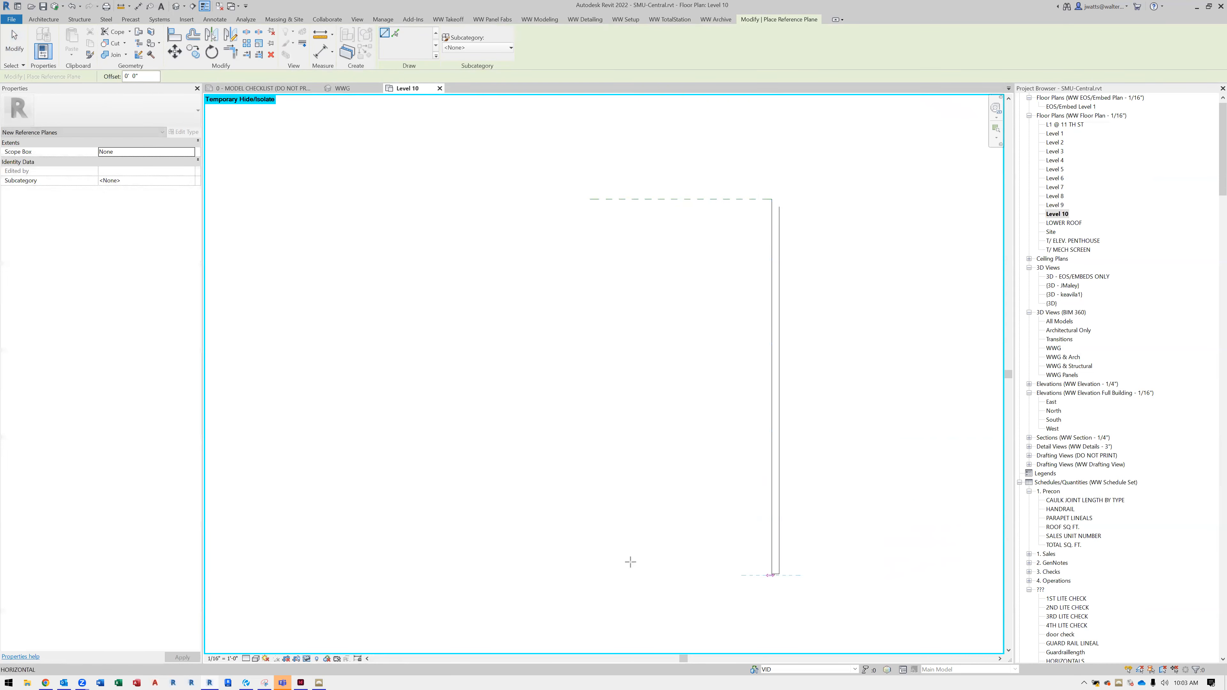
left_click(564, 575)
key("Escape")
key("Escape")
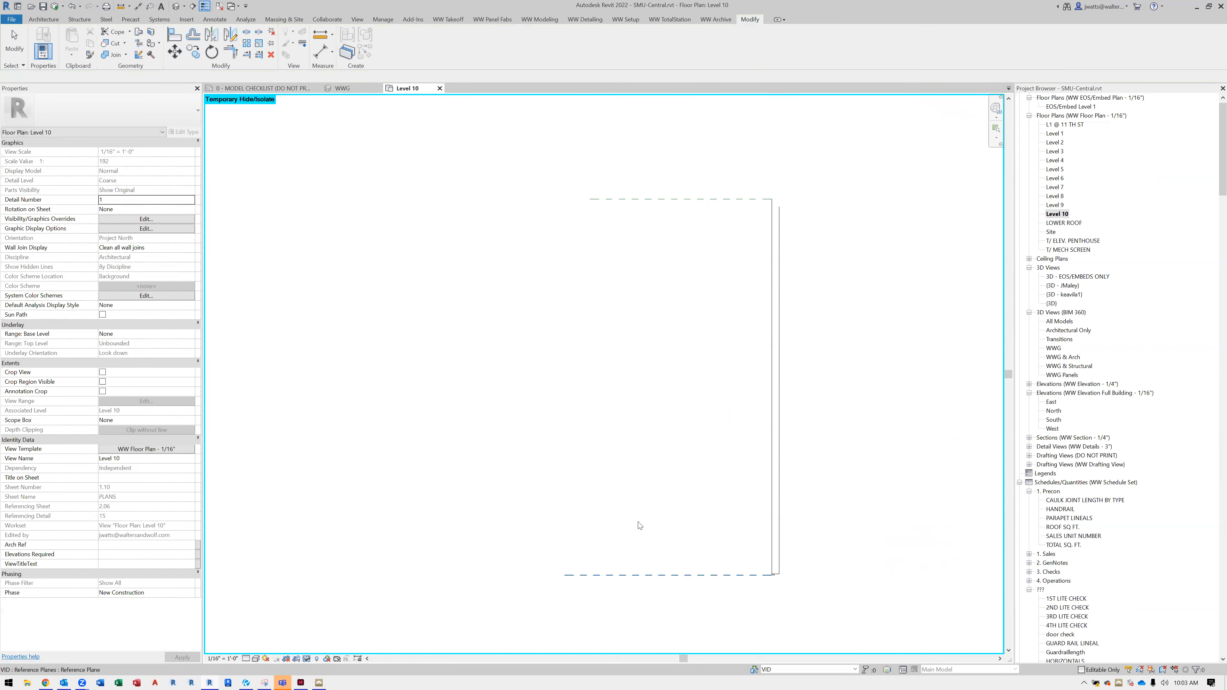
Draw a CW-01 curtain wall about 27' 6" long between the outer parts of the two reference planes, parallel to the isolated wall
key("w")
key("a")
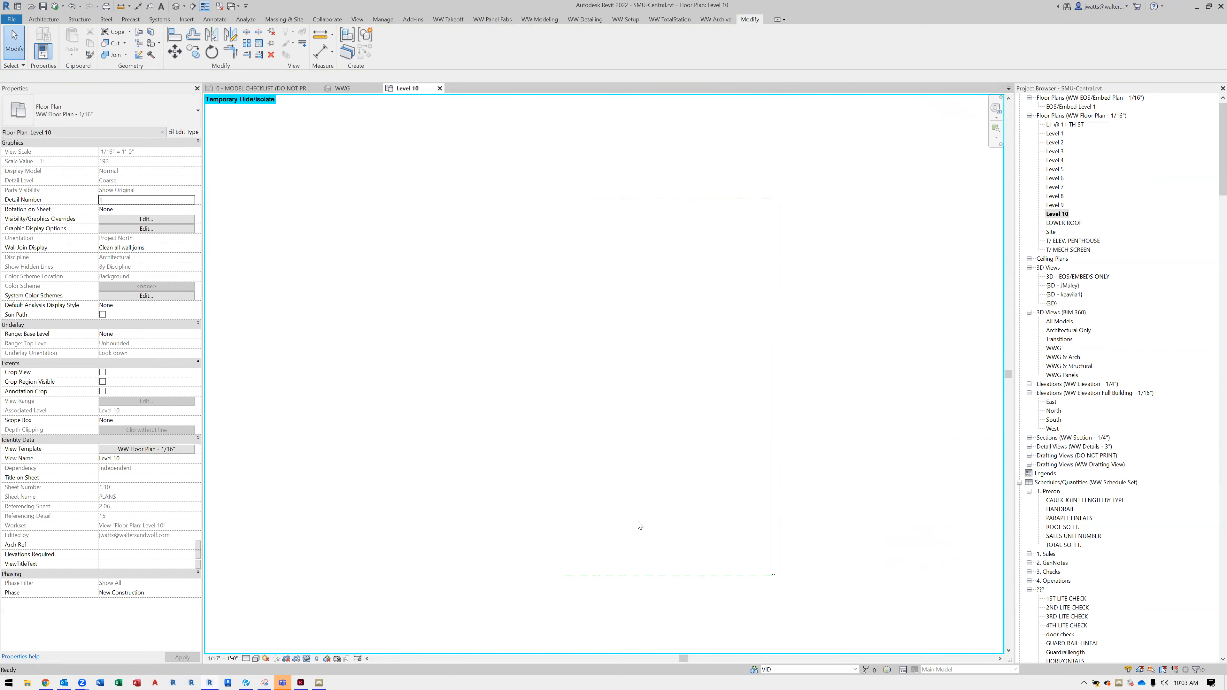
left_click(144, 110)
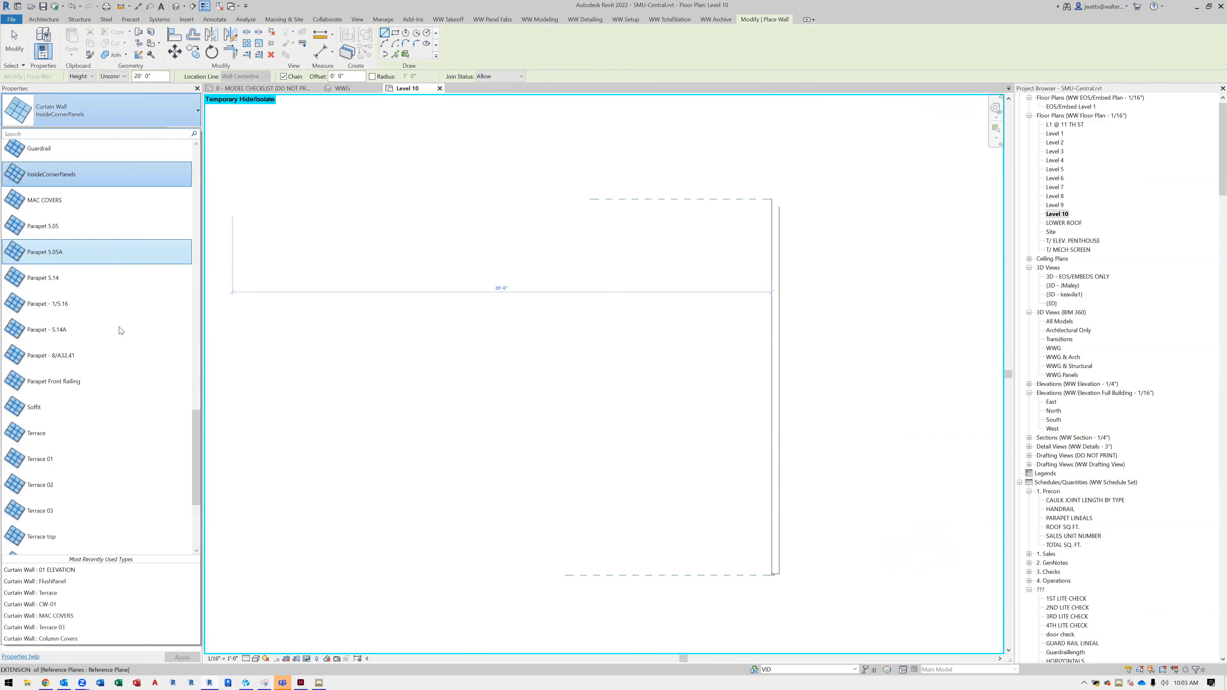
scroll(127, 369, "up", 3)
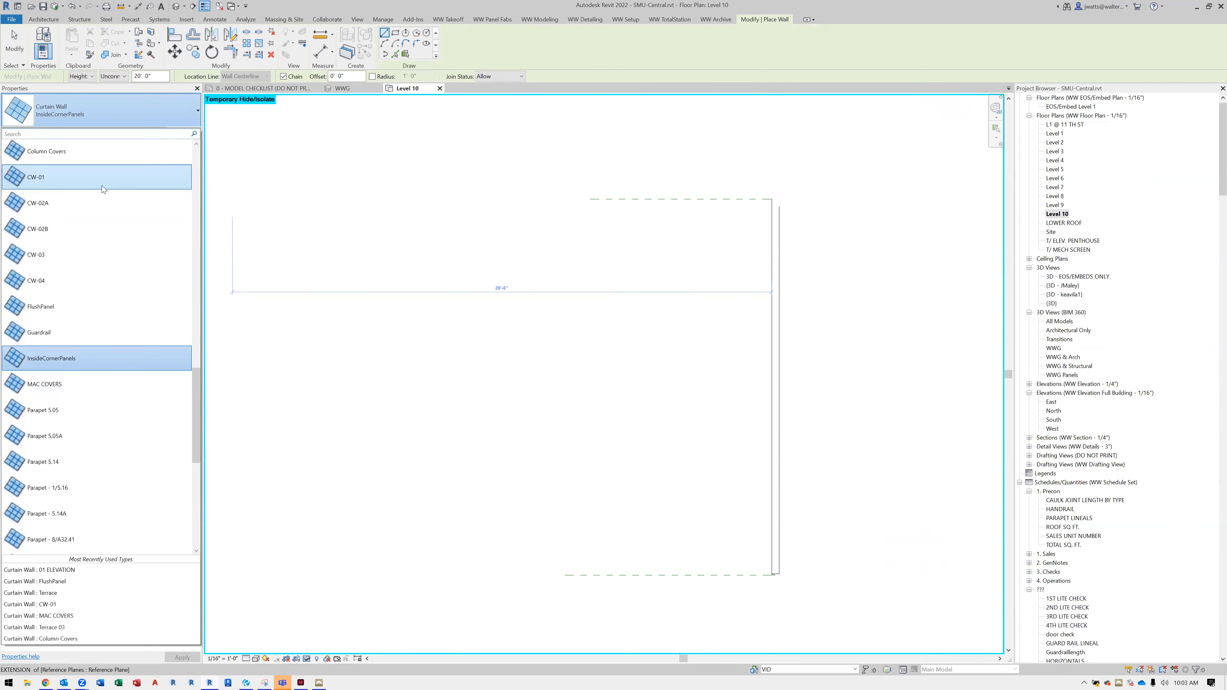
left_click(102, 184)
left_click(590, 198)
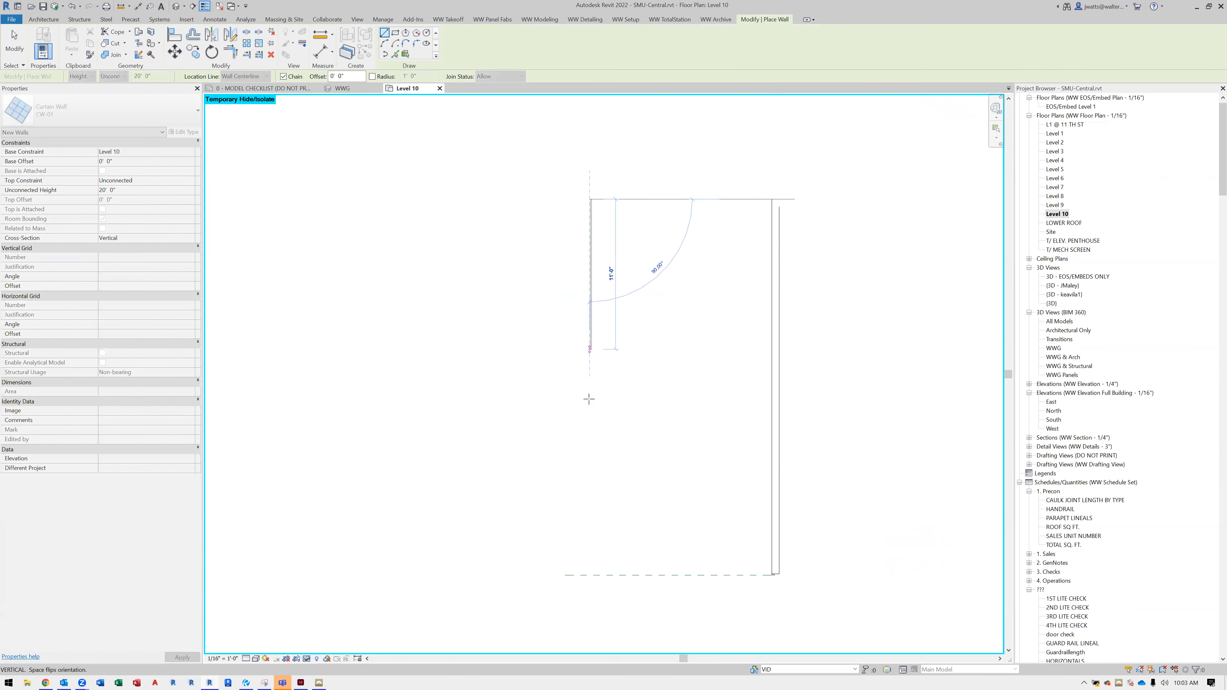
key("Escape")
key("Escape")
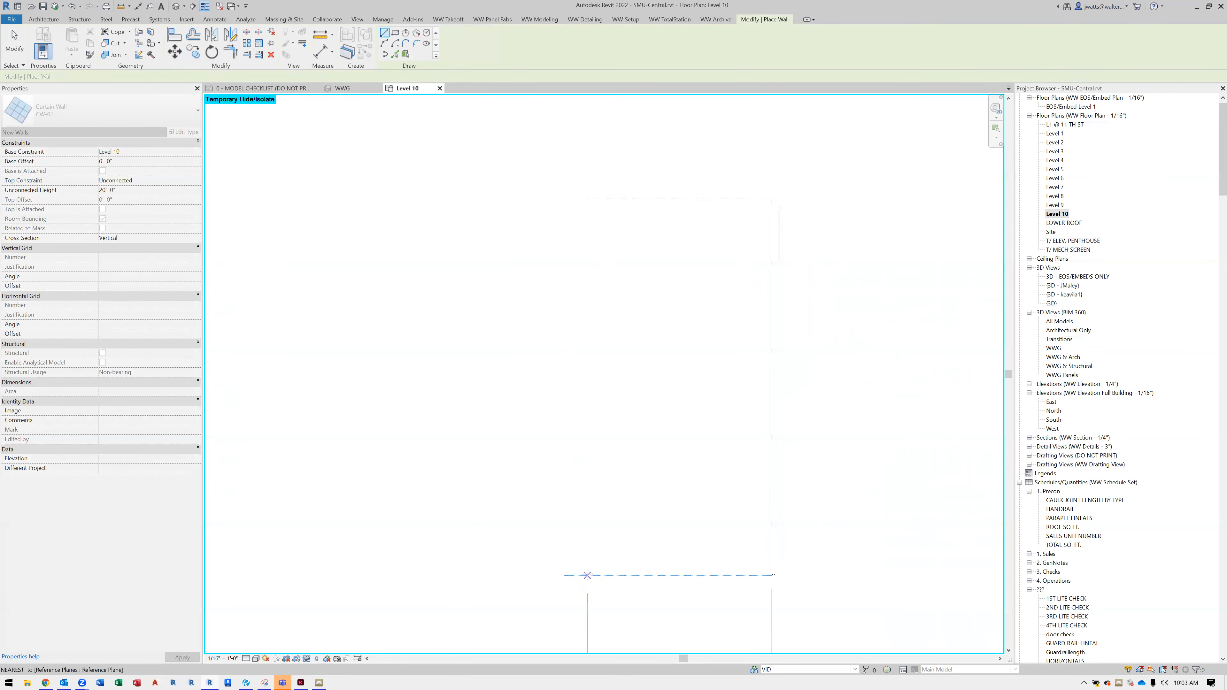
left_click(587, 575)
left_click(590, 199)
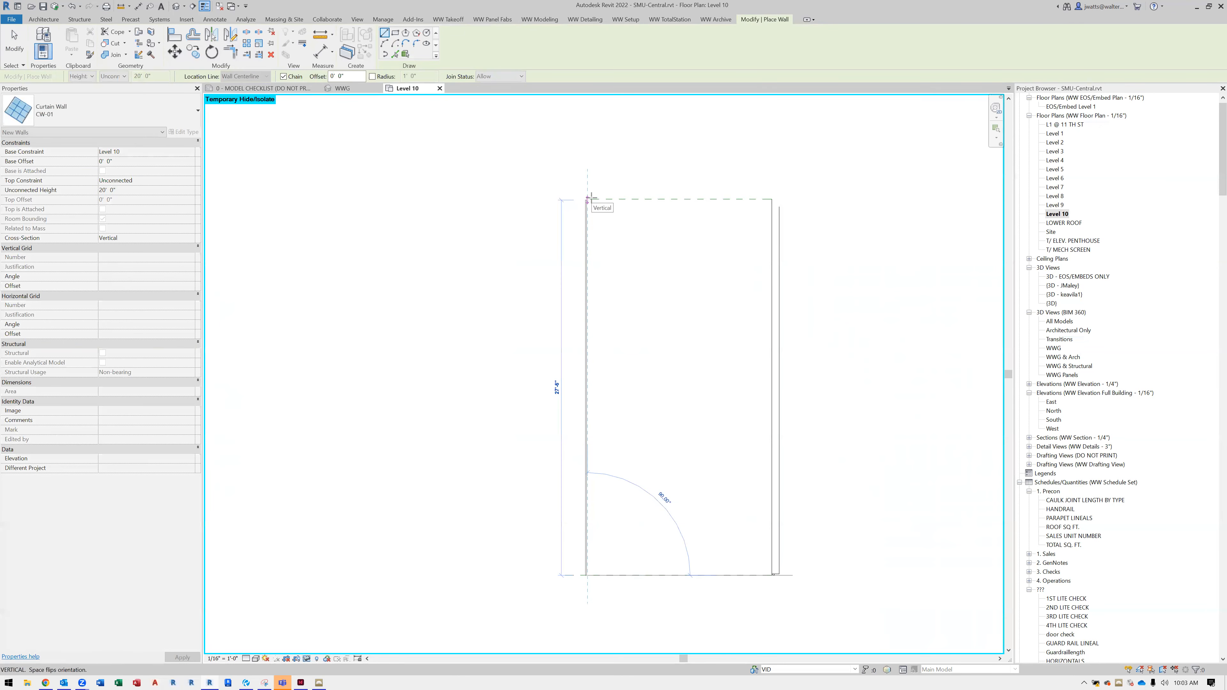
key("Escape")
key("Escape")
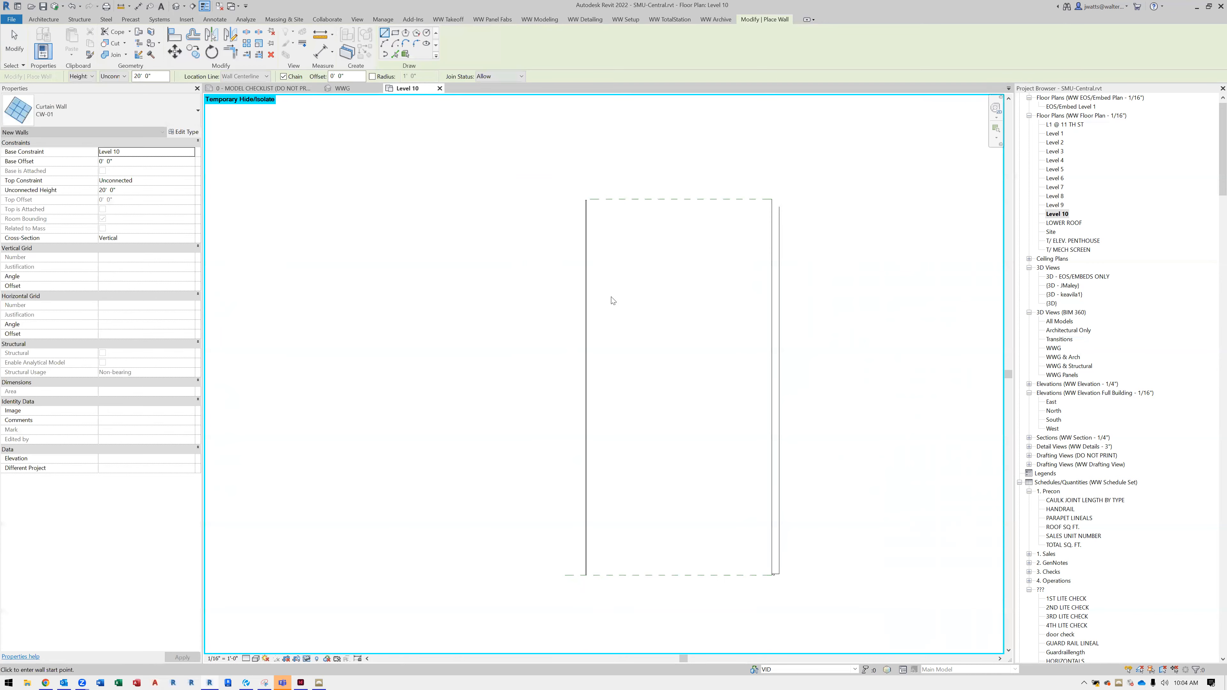
Examine the new CW-01 wall in the Level 10 plan, checking its upper end and its exterior side
scroll(589, 213, "up", 3)
mouse_move(588, 184)
left_mouse_down()
mouse_move(524, 184)
mouse_move(577, 192)
left_mouse_up()
key("Escape")
left_click(585, 217)
scroll(586, 181, "up", 2)
scroll(586, 181, "up", 2)
left_click(609, 286)
scroll(609, 289, "down", 4)
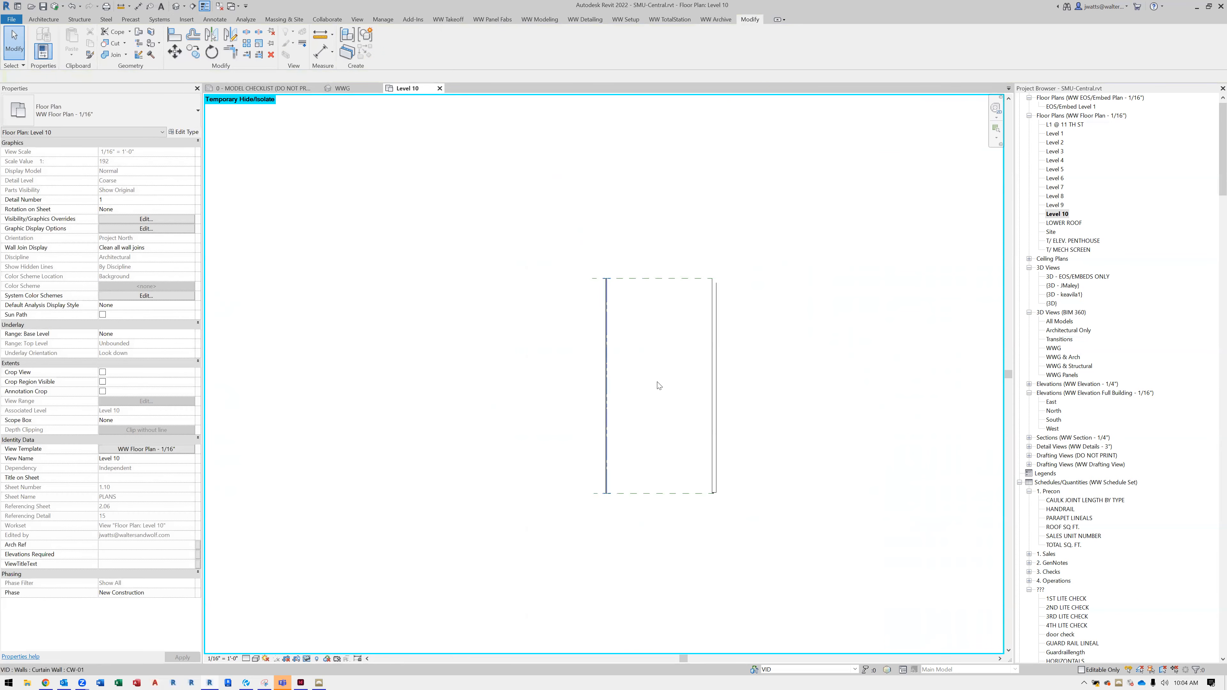
In the WWG 3D view, leave only the VID workset visible by turning off the visibility of all other worksets
left_click(347, 89)
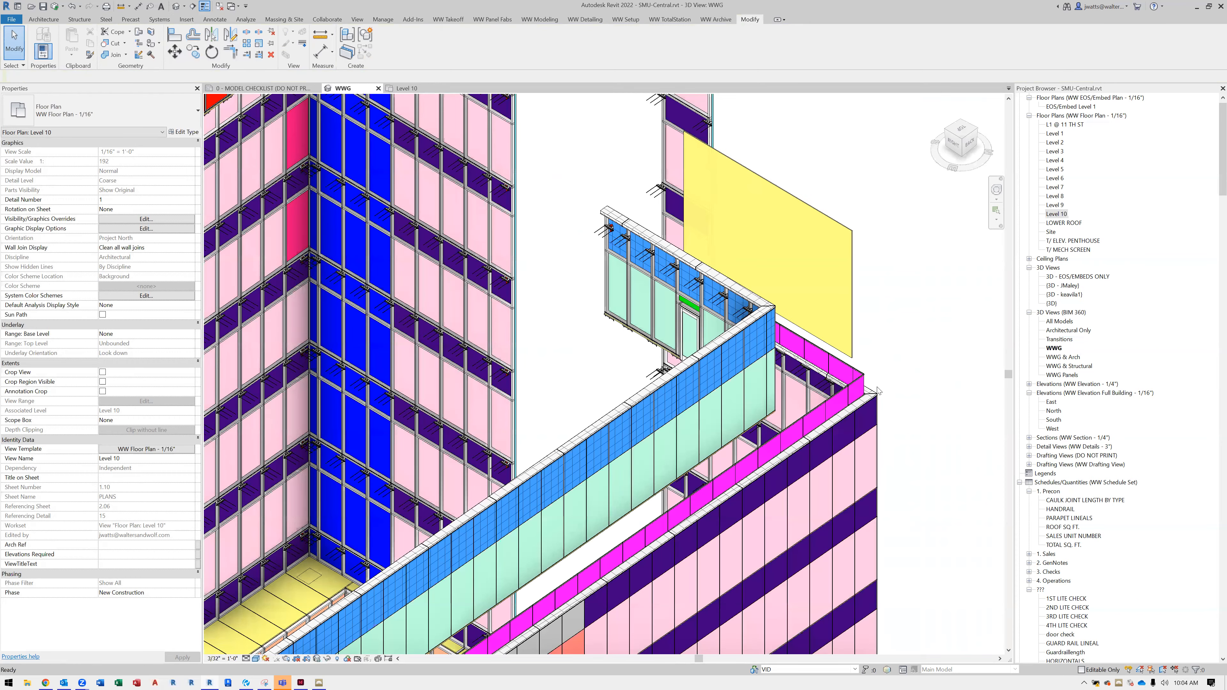
middle_click_drag(809, 386, 194, 275, "shift")
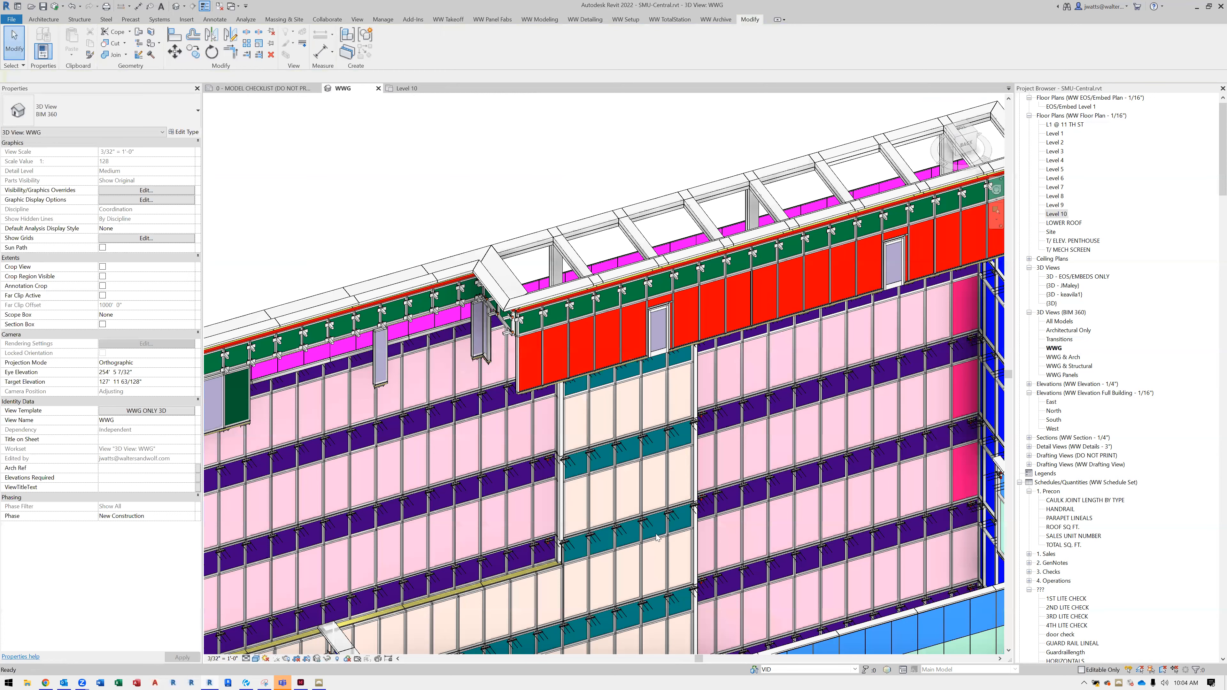
middle_click_drag(564, 543, 378, 497, "shift")
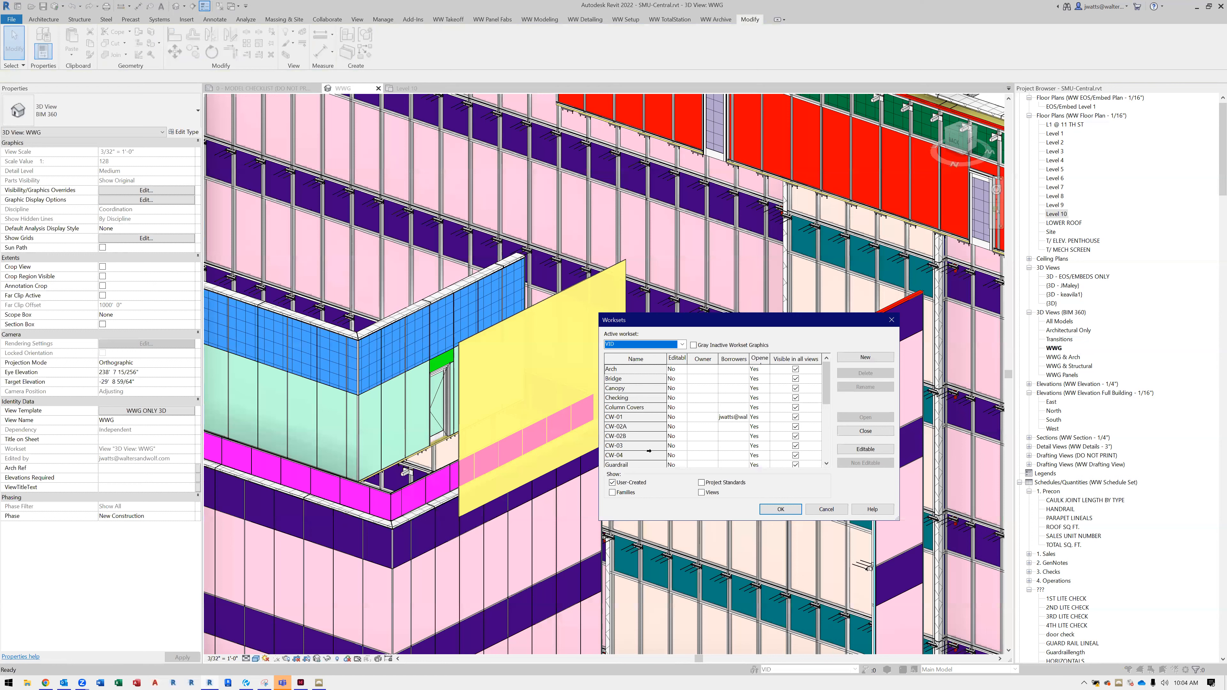
scroll(787, 437, "down", 5)
left_click(794, 435)
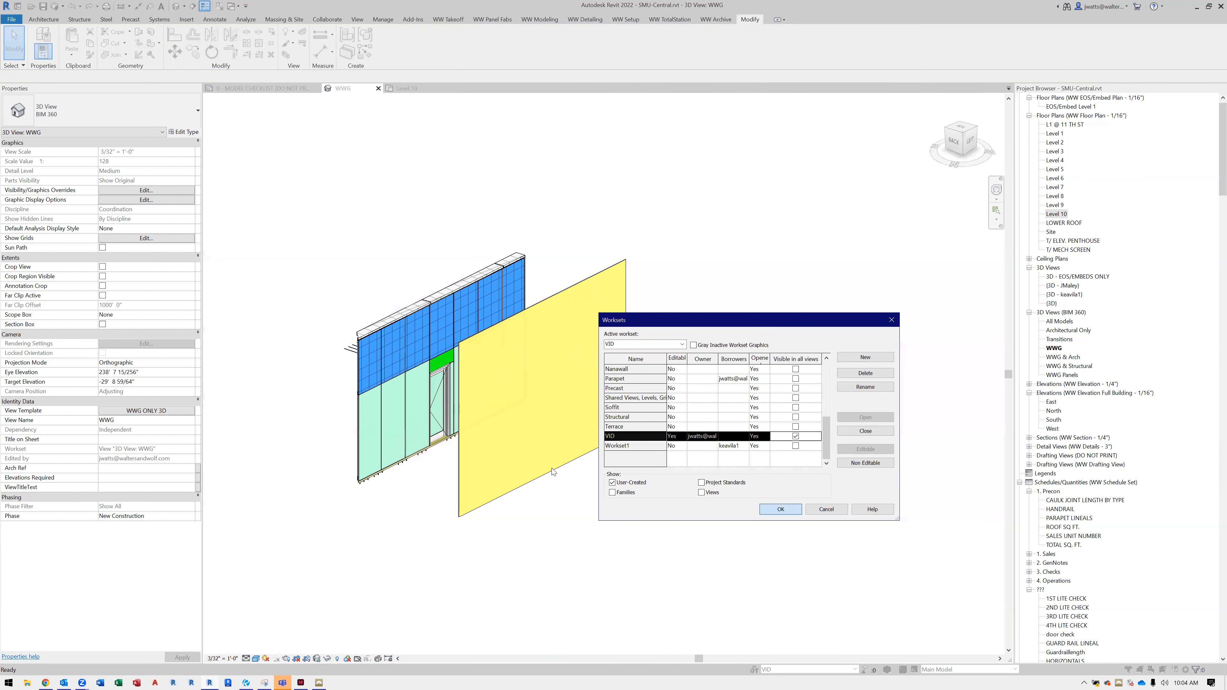
middle_click_drag(433, 474, 487, 471)
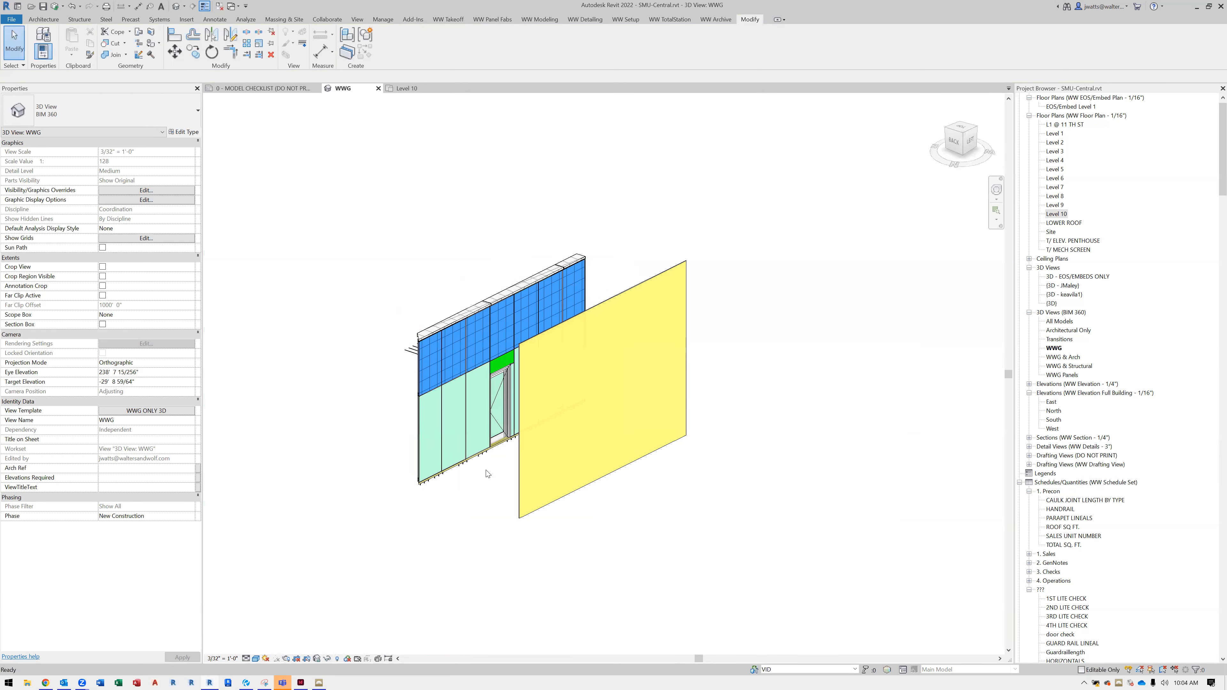
Match the new yellow curtain wall's type to the existing 16 ELEVATION wall containing the door
scroll(487, 472, "up", 3)
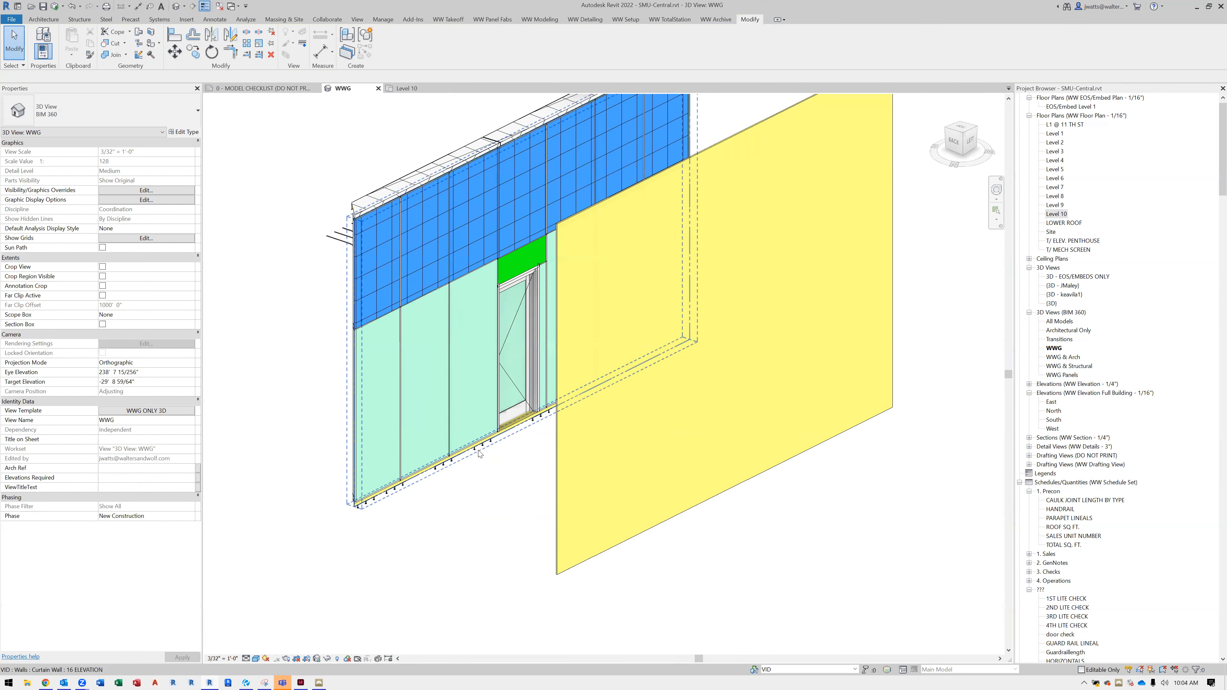
left_click(480, 452)
scroll(319, 369, "down", 2)
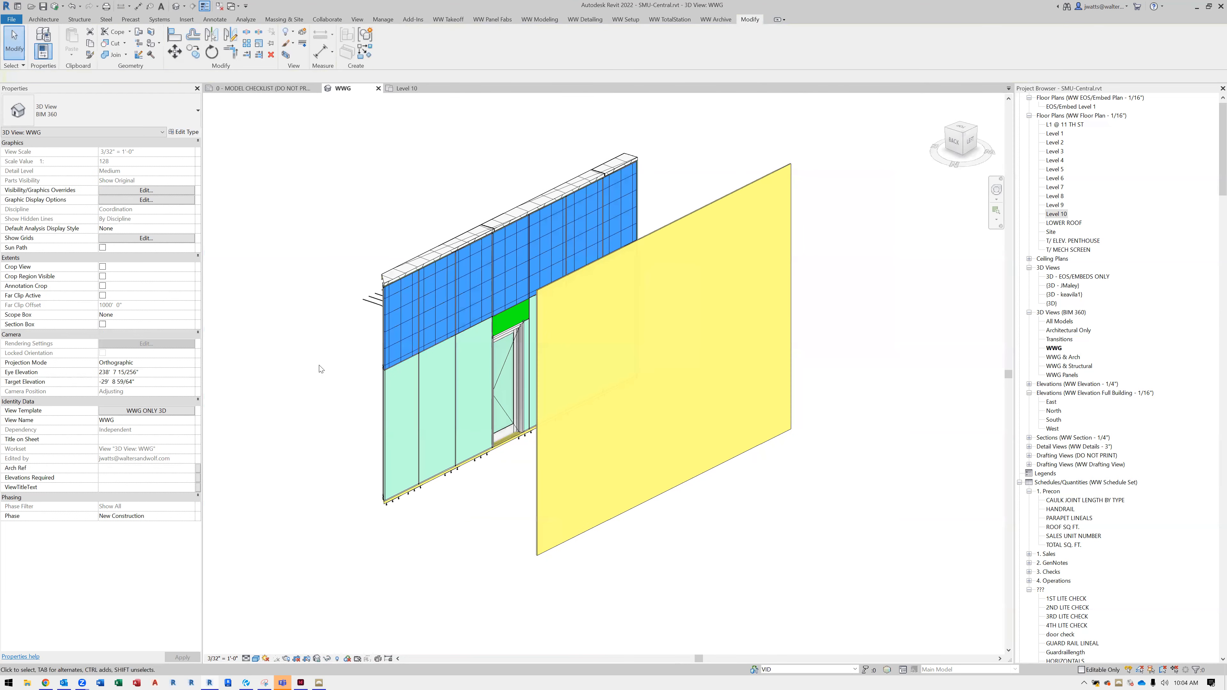
key("m")
key("a")
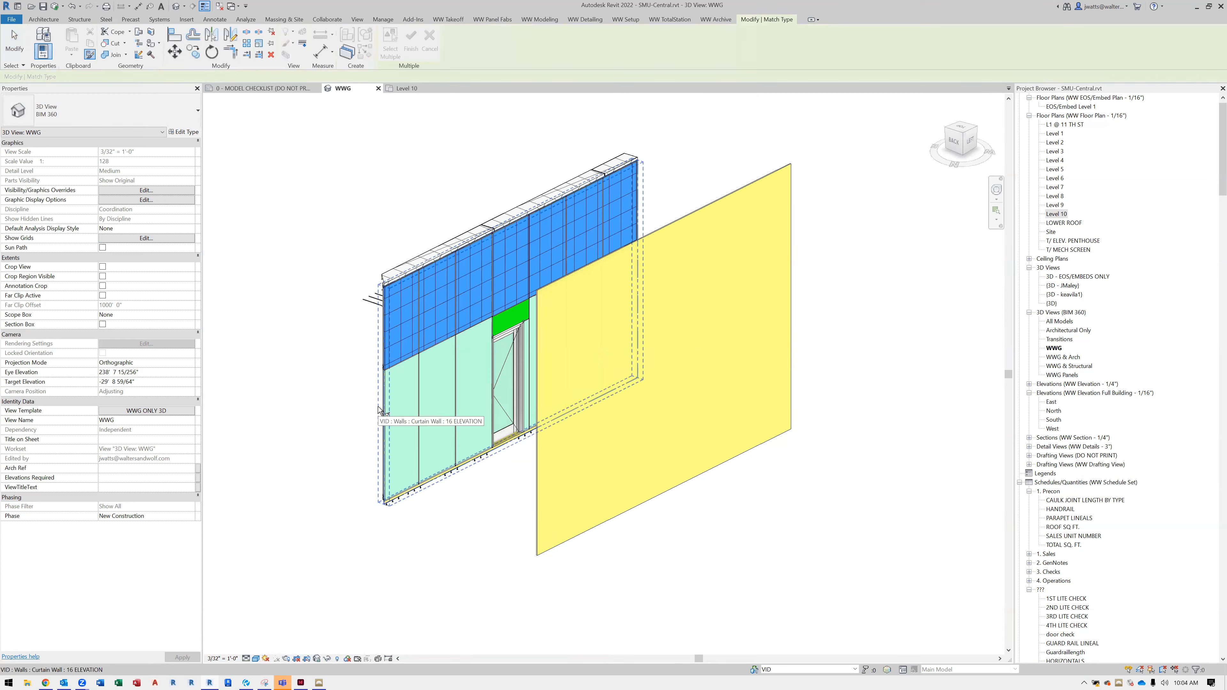
left_click(379, 410)
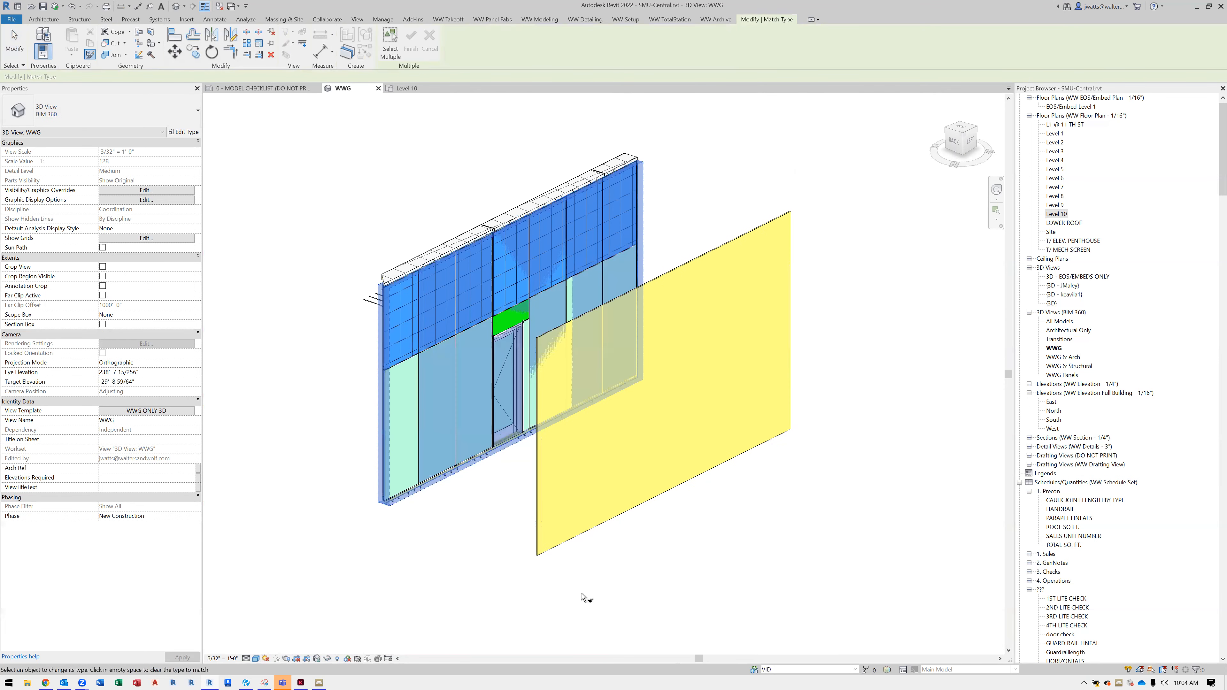
key("Escape")
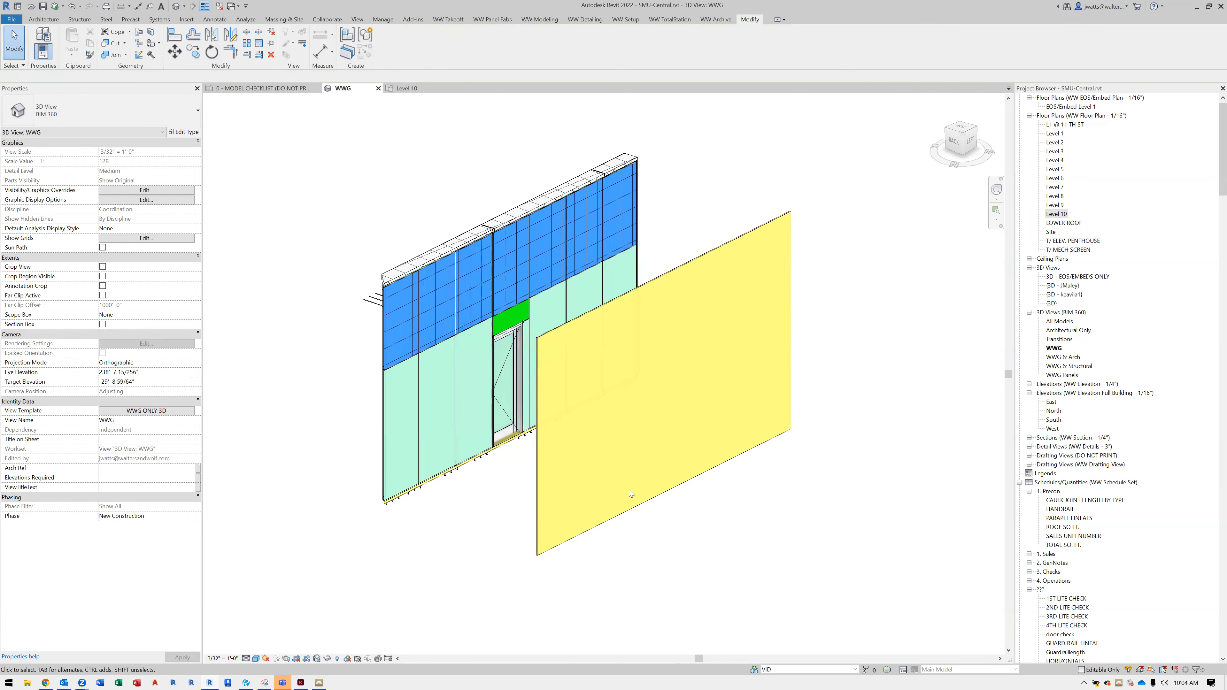
Place a vertical curtain grid line through all segments of the new wall, about 6' from its near end
middle_click_drag(657, 510, 646, 558, "shift")
key("c")
key("g")
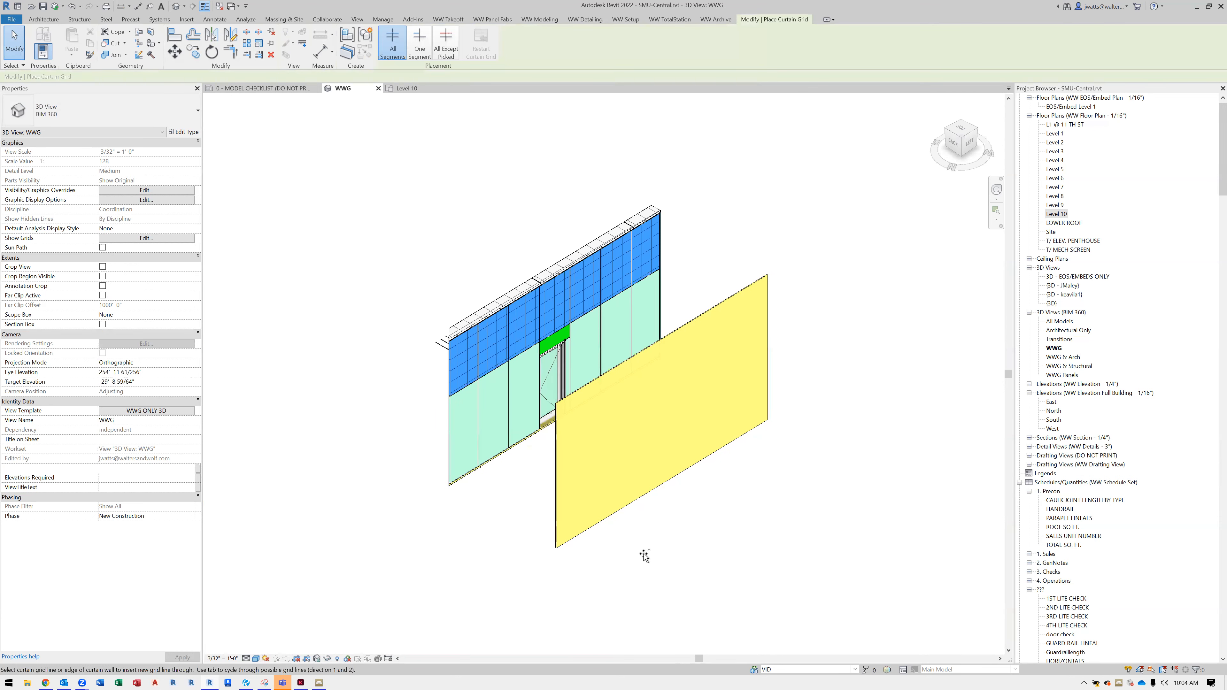
left_click(602, 520)
key("Escape")
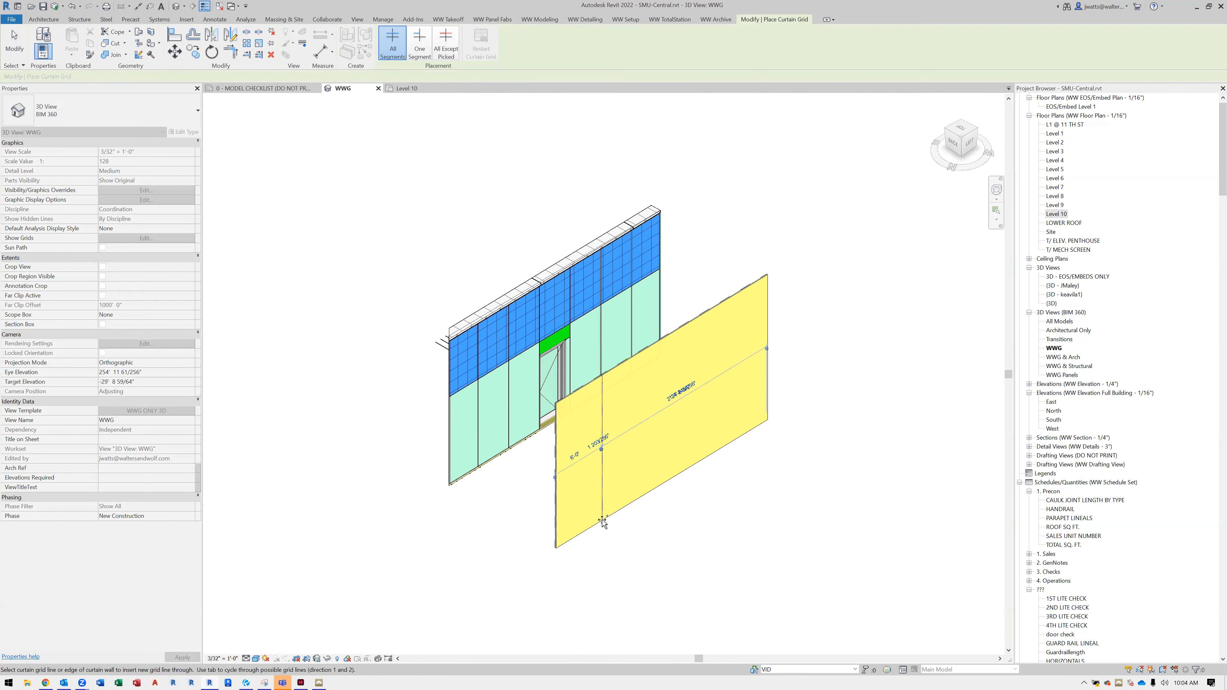
Align the new wall's grid line with the first vertical panel joint of the existing 16 ELEVATION wall
key("a")
key("l")
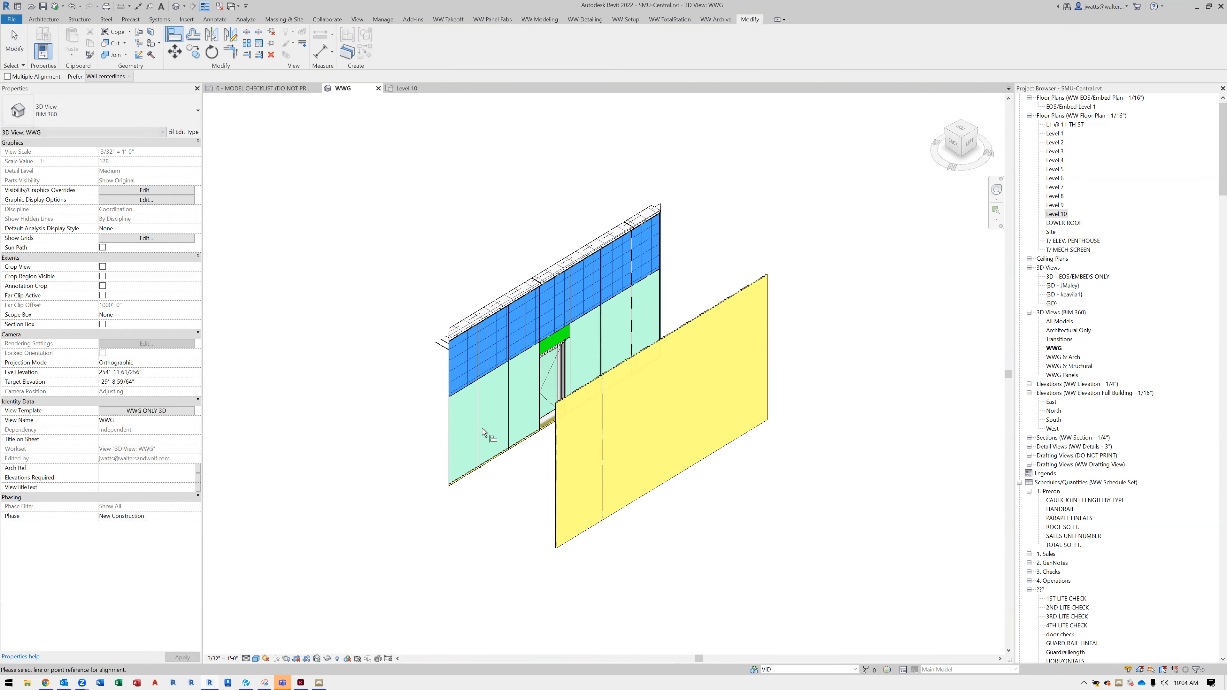
left_click(480, 426)
left_click(601, 448)
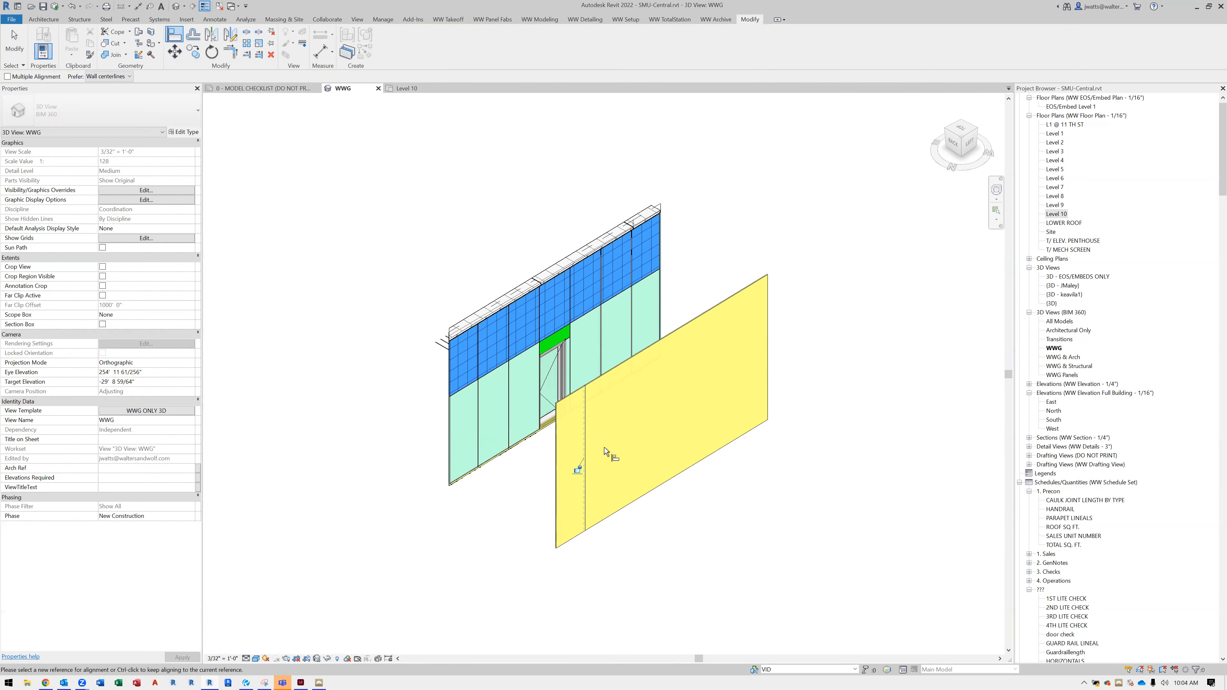
key("Escape")
key("Escape")
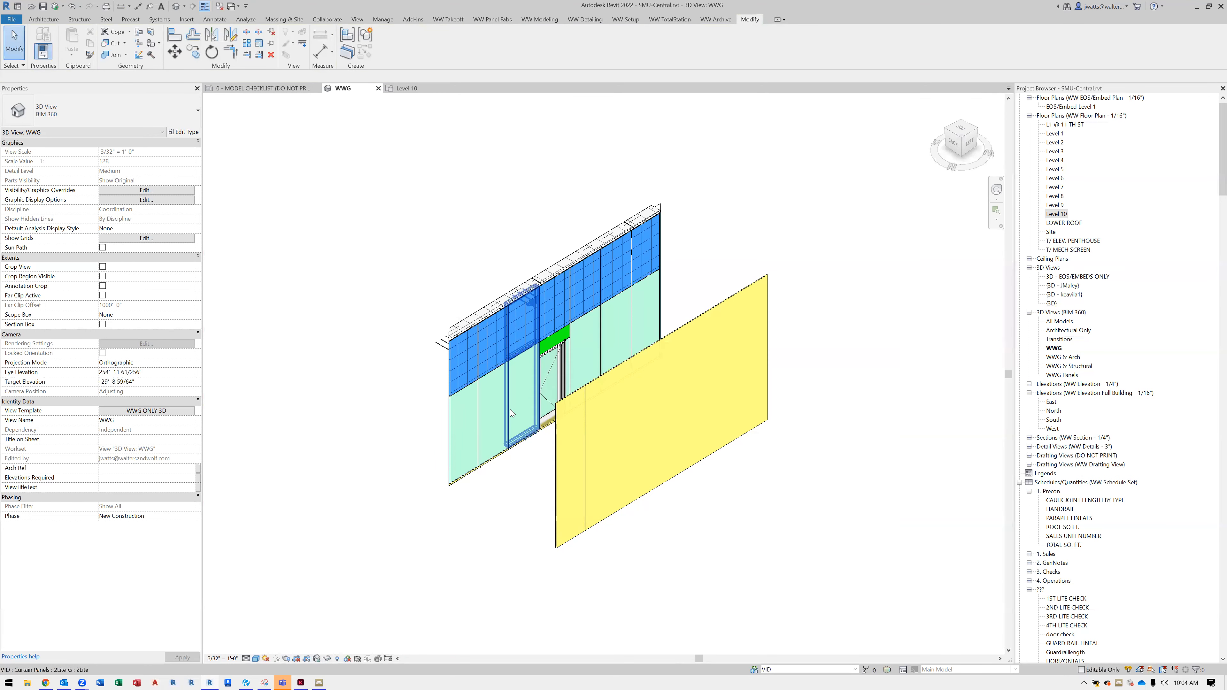
Check an existing panel's unit width, then copy the new wall's grid line five times along the wall at 4' spacing
left_click(492, 373)
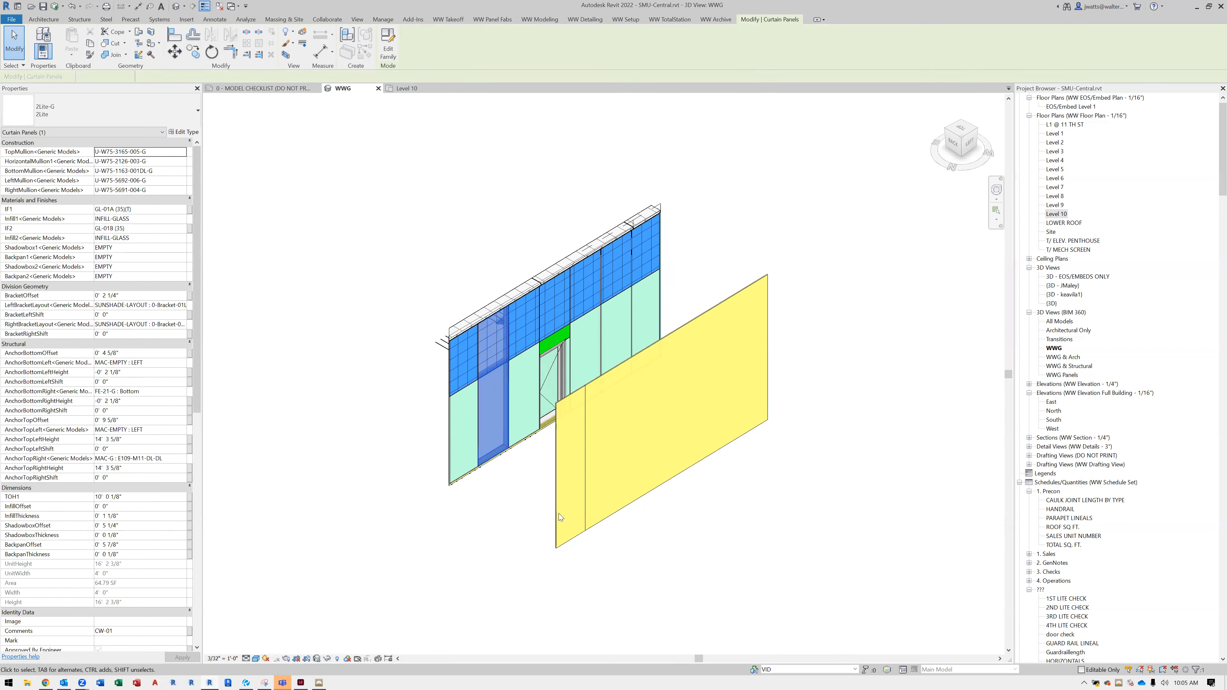
left_click(590, 474)
key("c")
key("o")
left_click(589, 475)
type("4'")
key("Return")
type("4'")
key("Return")
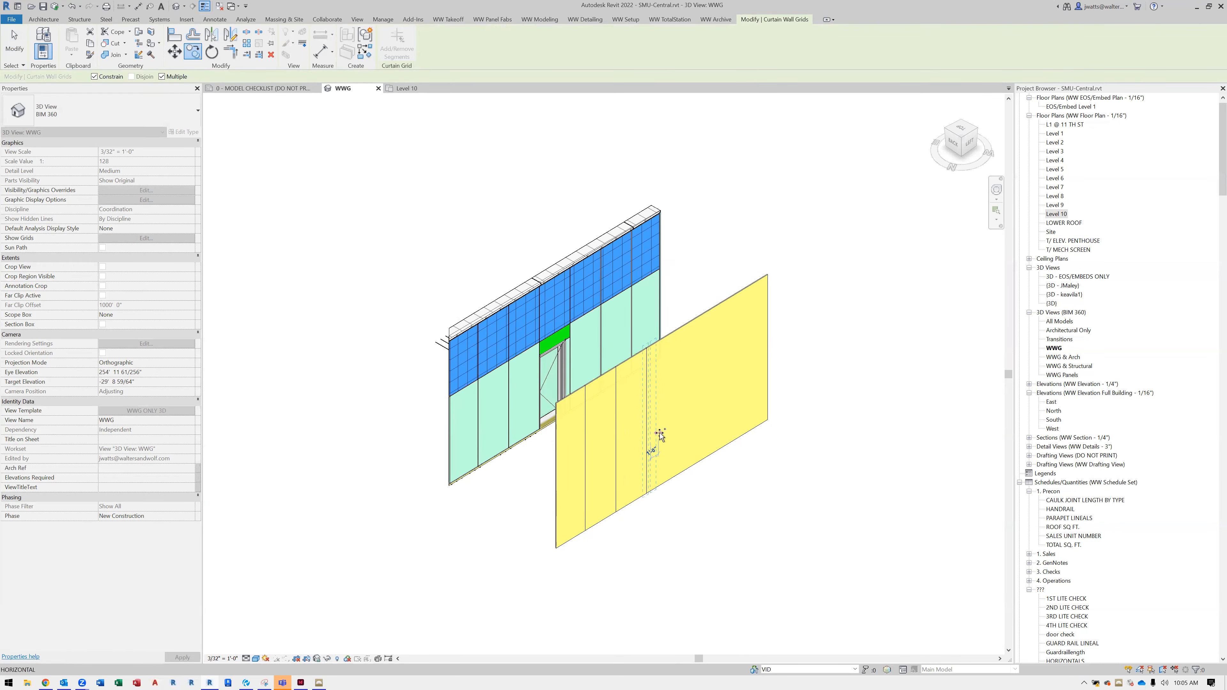
type("4'")
key("Return")
type("4'")
key("Return")
type("4'")
key("Return")
key("Escape")
key("Escape")
Select all panels of the new wall except the fourth, opposite the door, and change them to the 2Lite type of family 2Lite-G
scroll(652, 444, "up", 2)
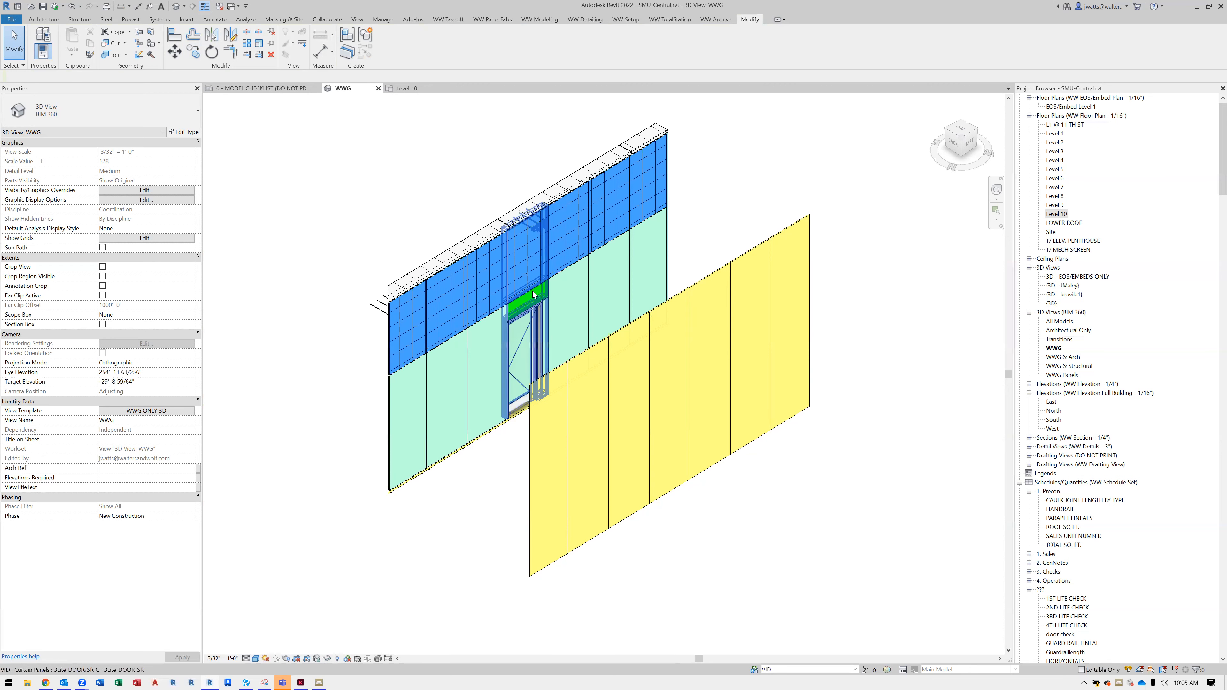
left_click(601, 342)
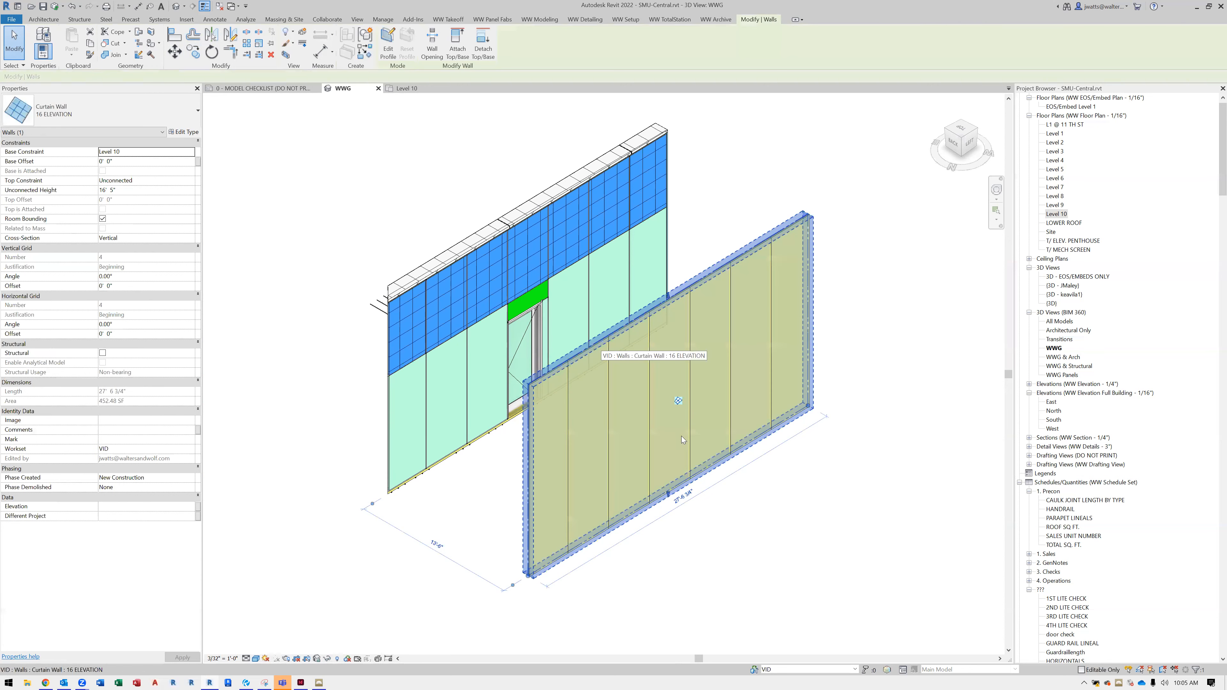
right_click(717, 465)
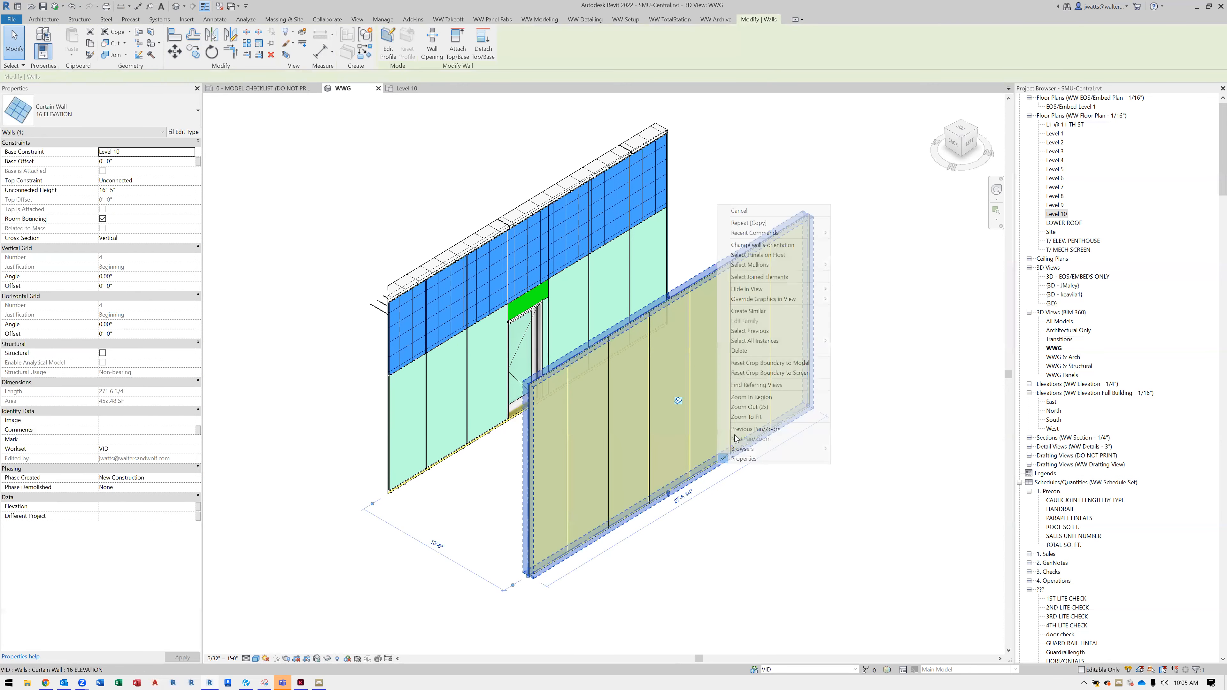
left_click(775, 255)
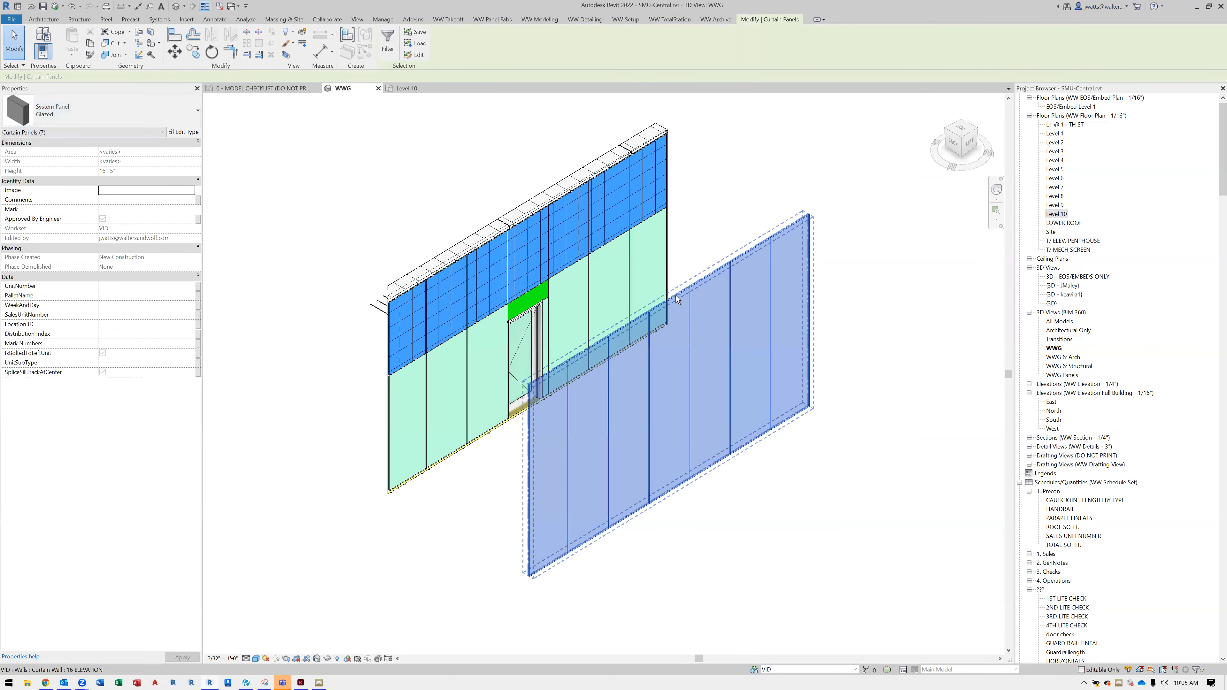
left_click(671, 381, "shift")
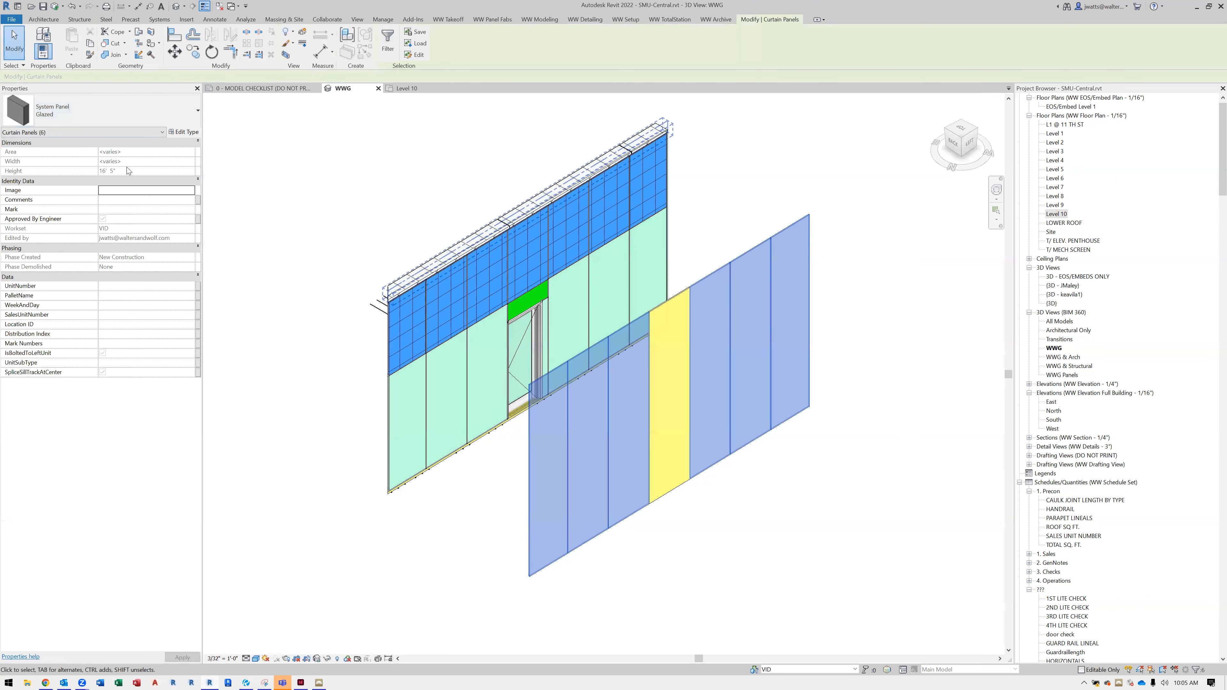
left_click(122, 114)
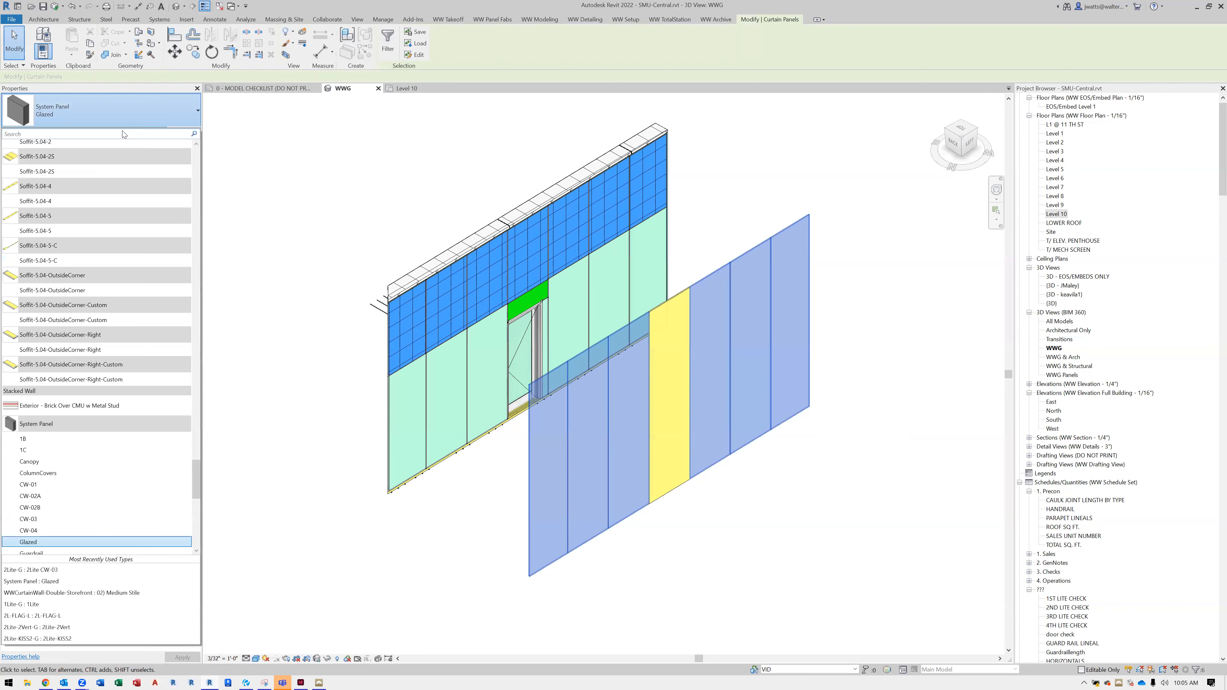
type("2 li")
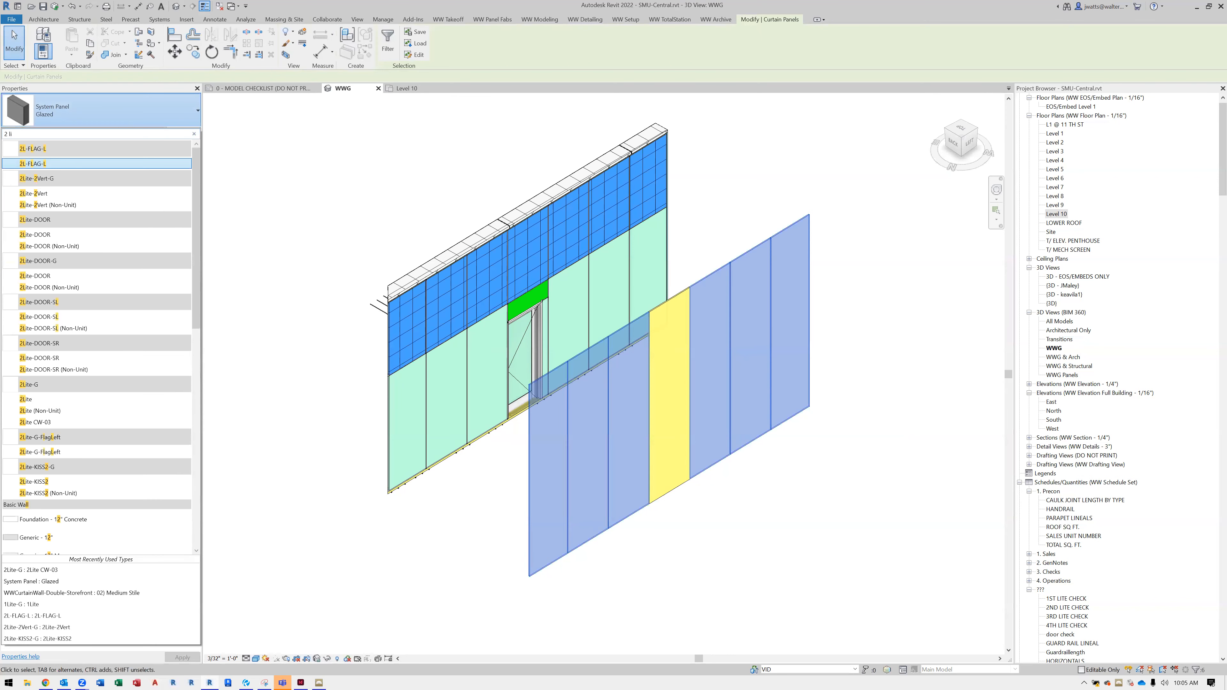
type("te")
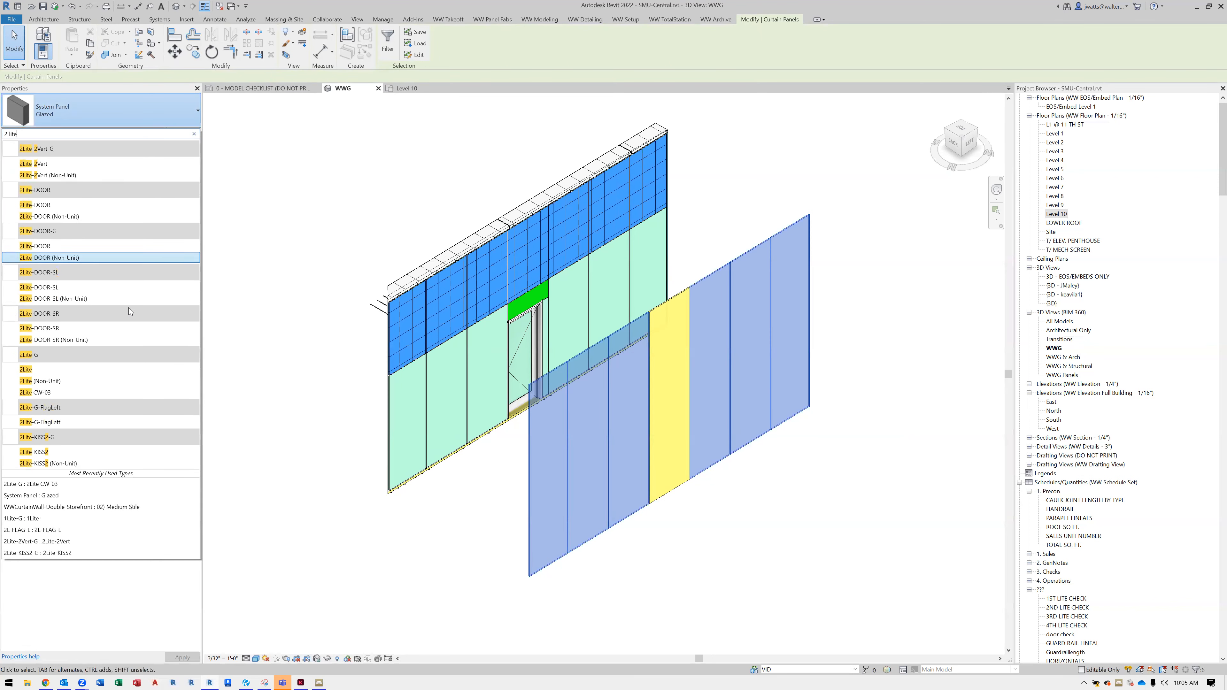
left_click(134, 369)
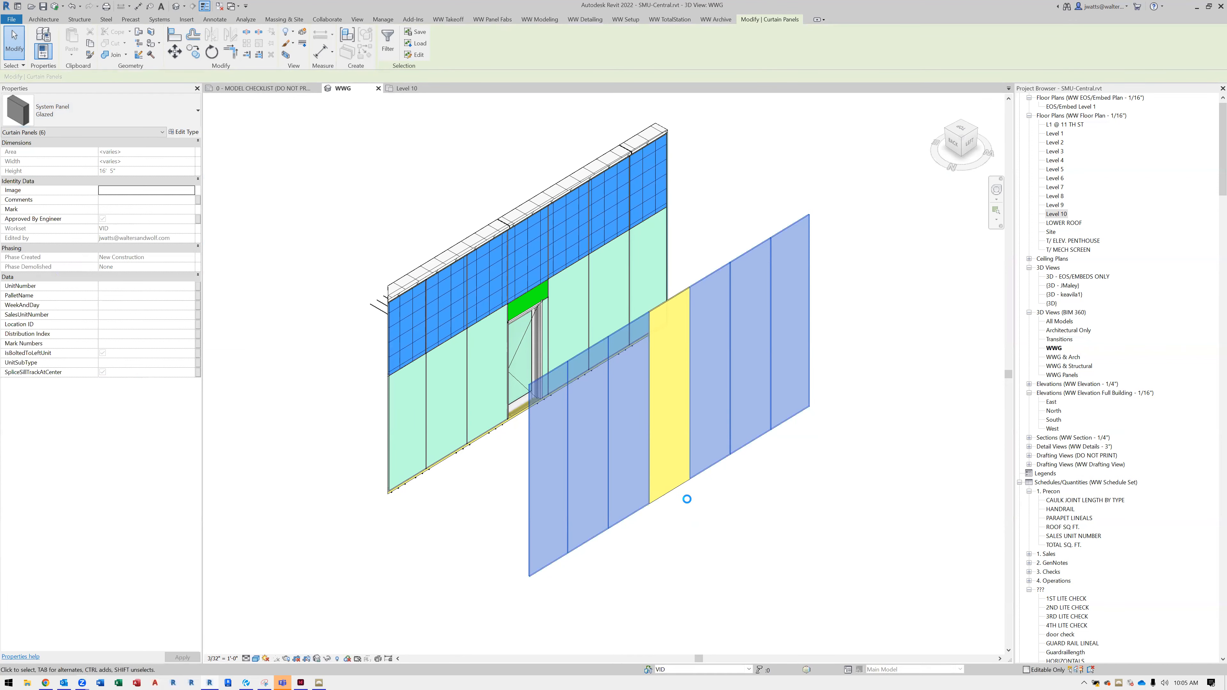
middle_click_drag(620, 509, 609, 558, "shift")
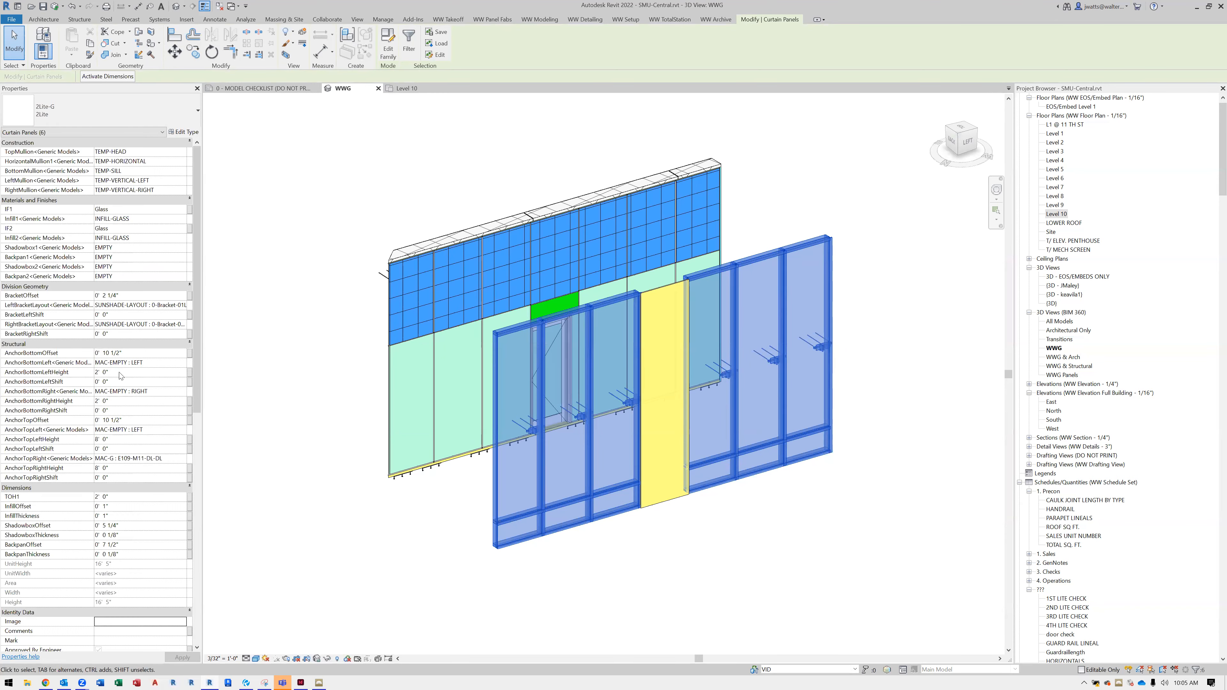
Select the end panel of the existing 16 ELEVATION wall and capture its properties with Snipping Tool
middle_click_drag(651, 539, 787, 459, "shift")
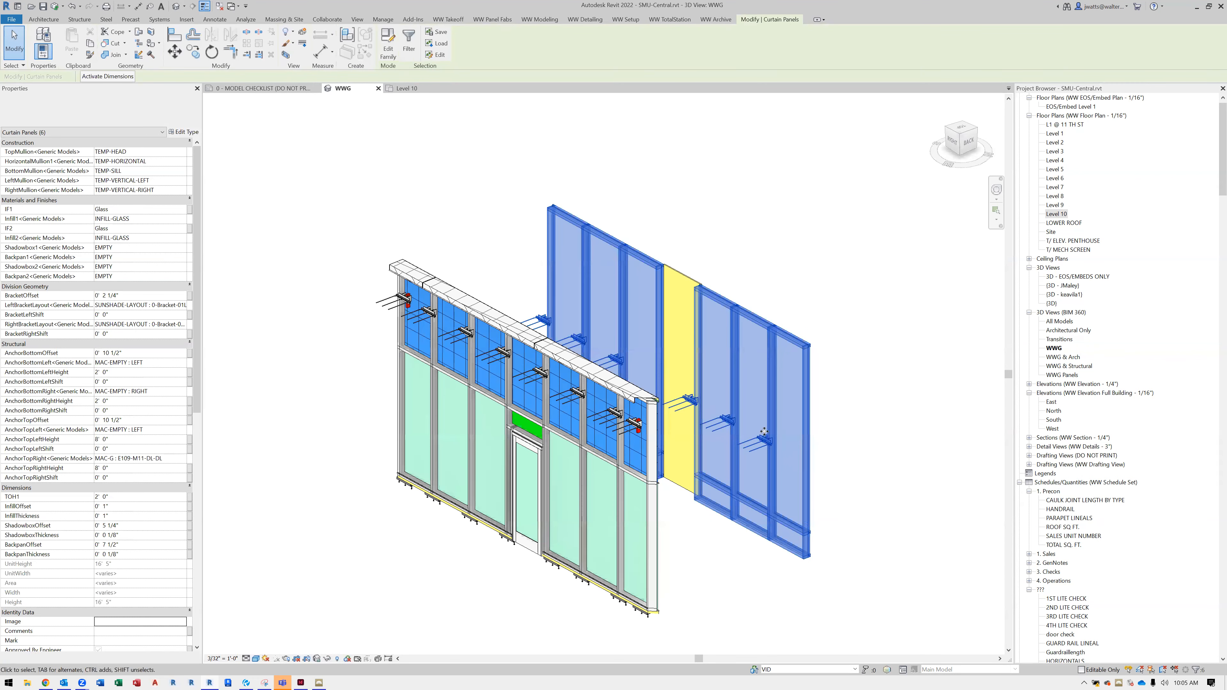
scroll(764, 432, "up", 2)
scroll(864, 484, "down", 2)
middle_click_drag(863, 486, 572, 573, "shift")
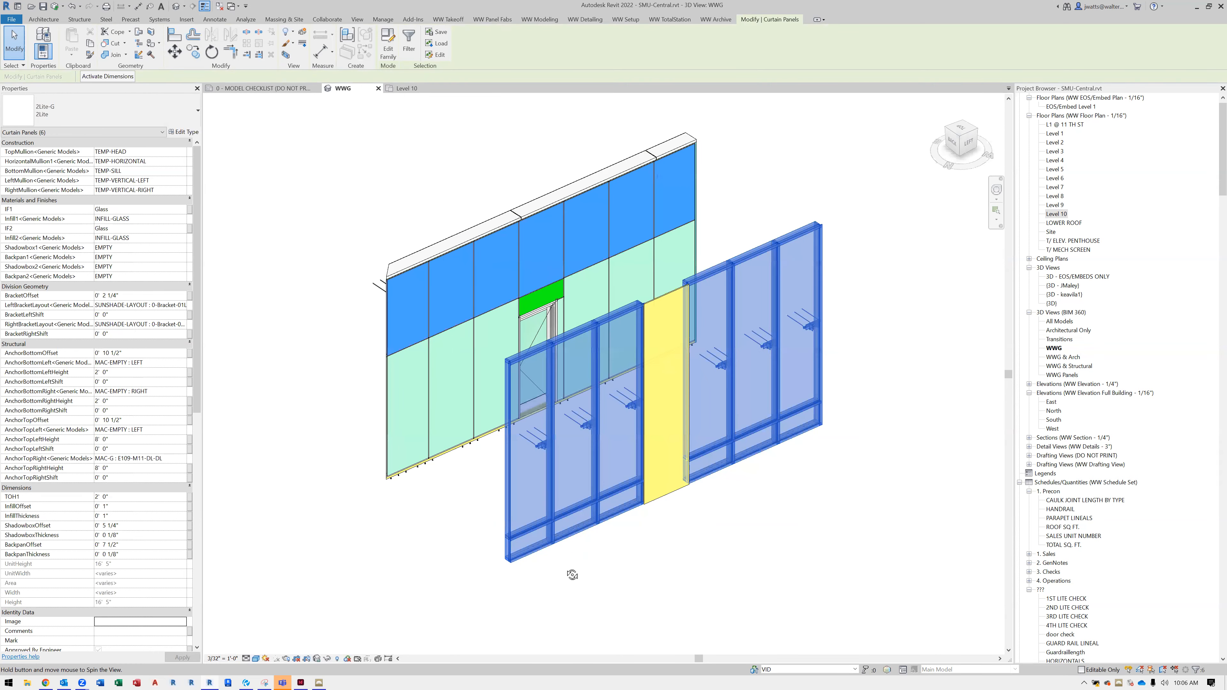
key("Escape")
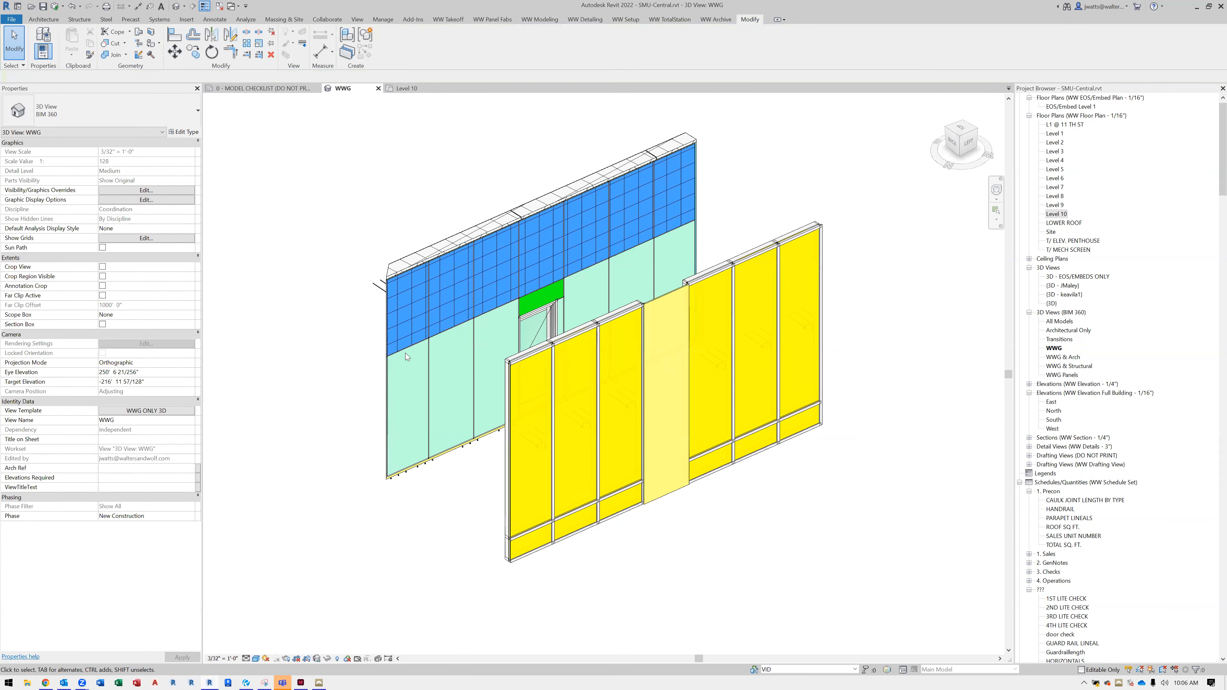
scroll(406, 357, "up", 1)
left_click(414, 345)
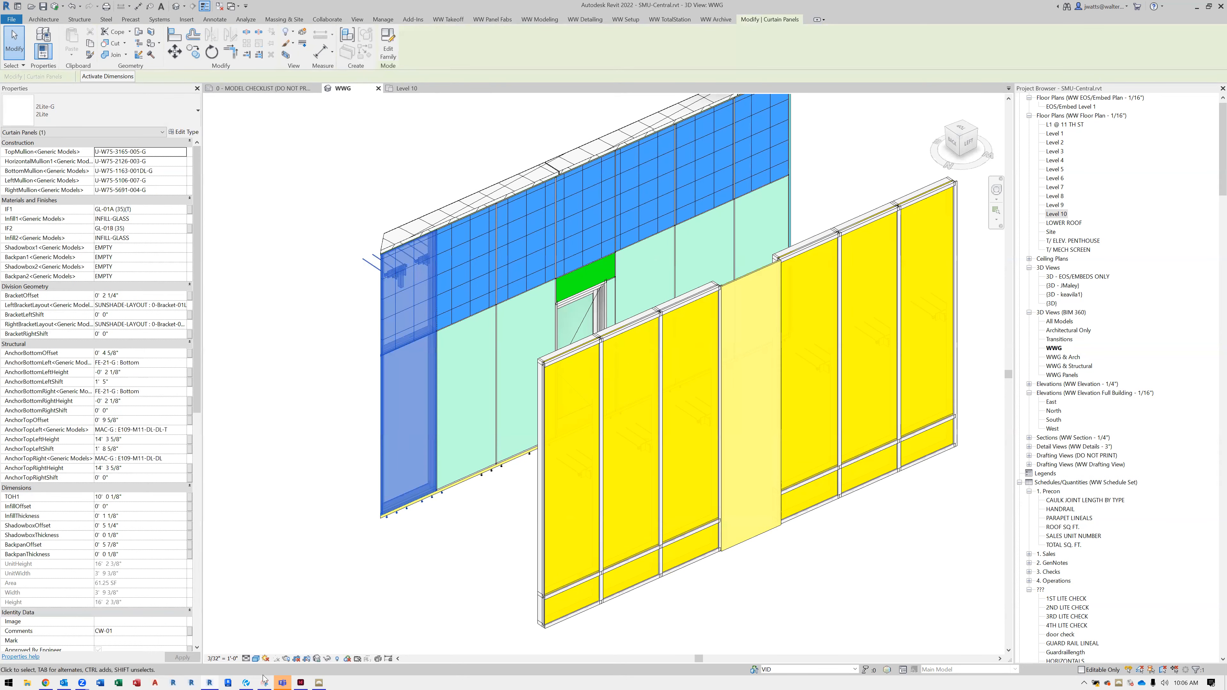
key("alt+Tab")
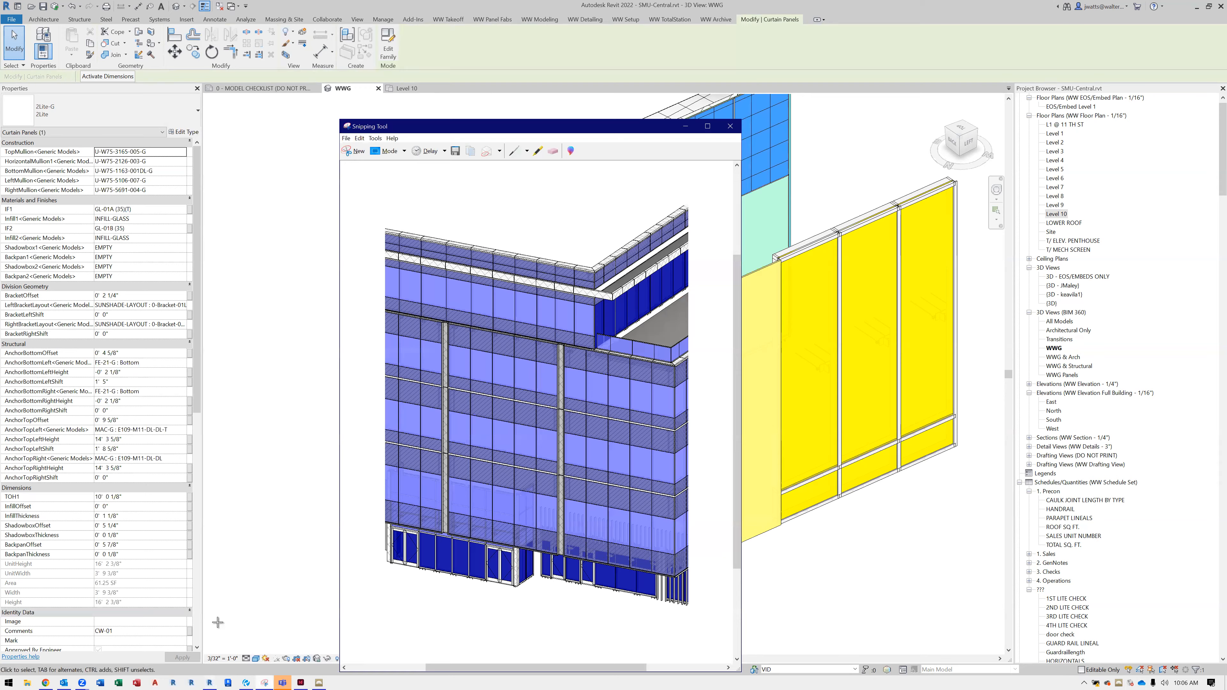
key("ctrl+n")
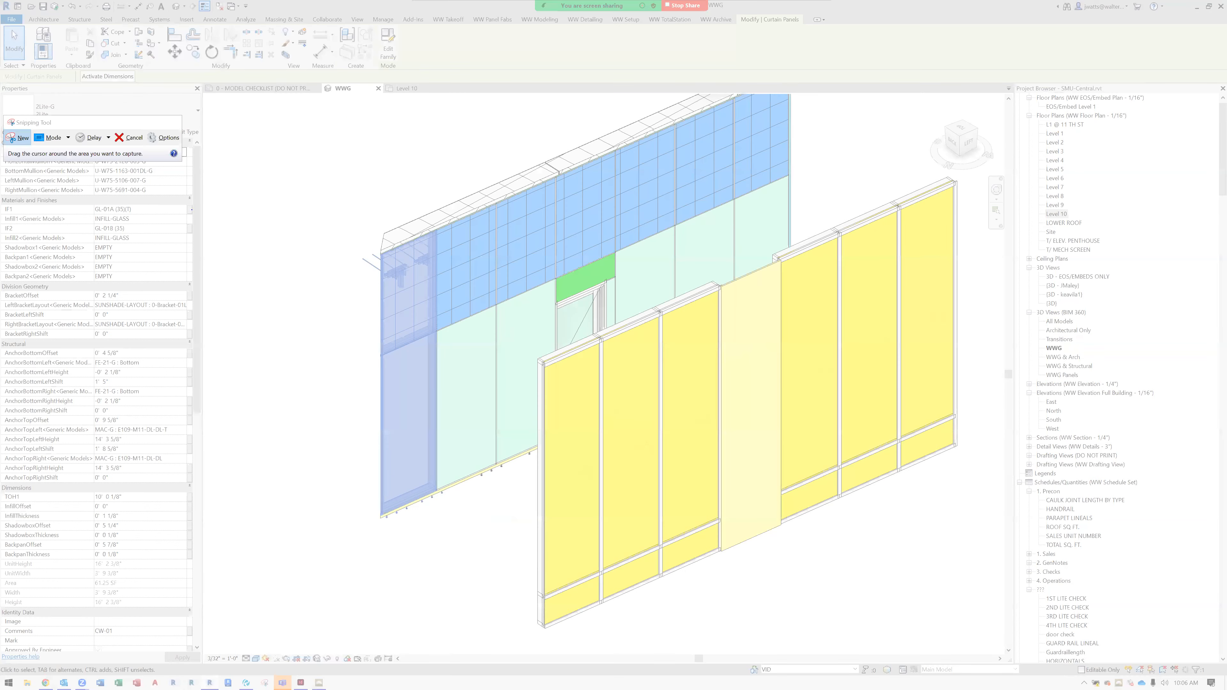
left_click_drag(1, 74, 207, 613)
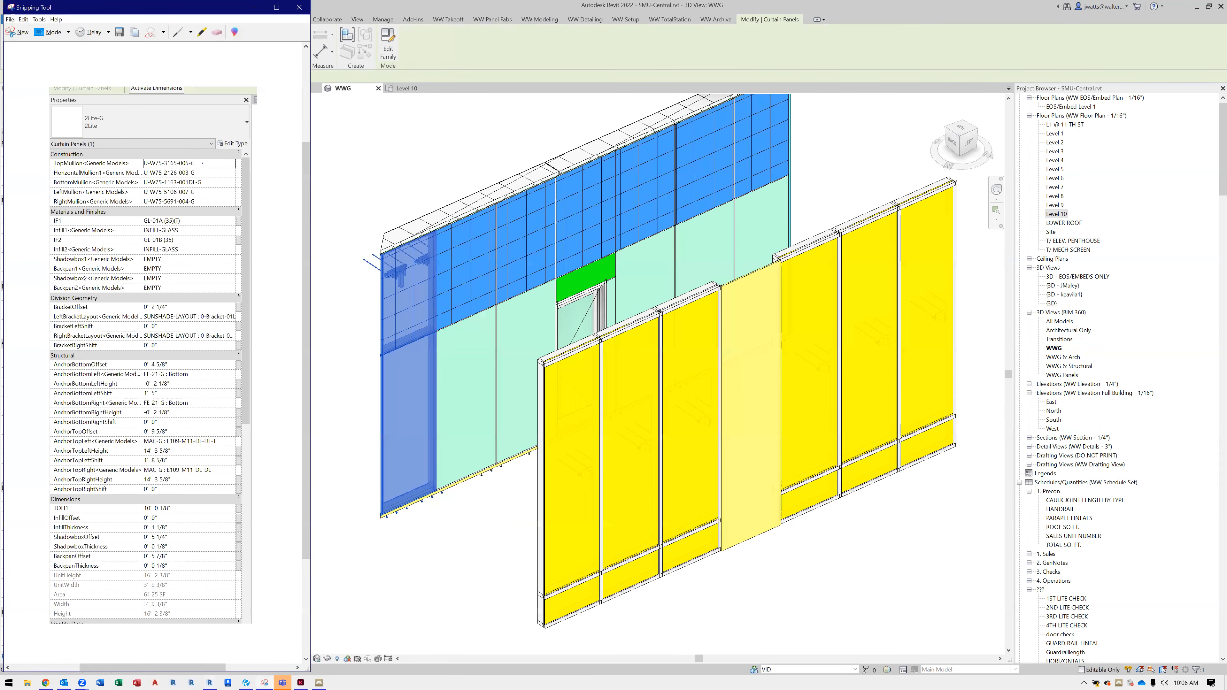
Mark the mullion, IF1 and IF2 infill, anchor and TOH1 values on the captured properties with the pen
left_click_drag(220, 163, 207, 204)
left_click_drag(196, 402, 207, 403)
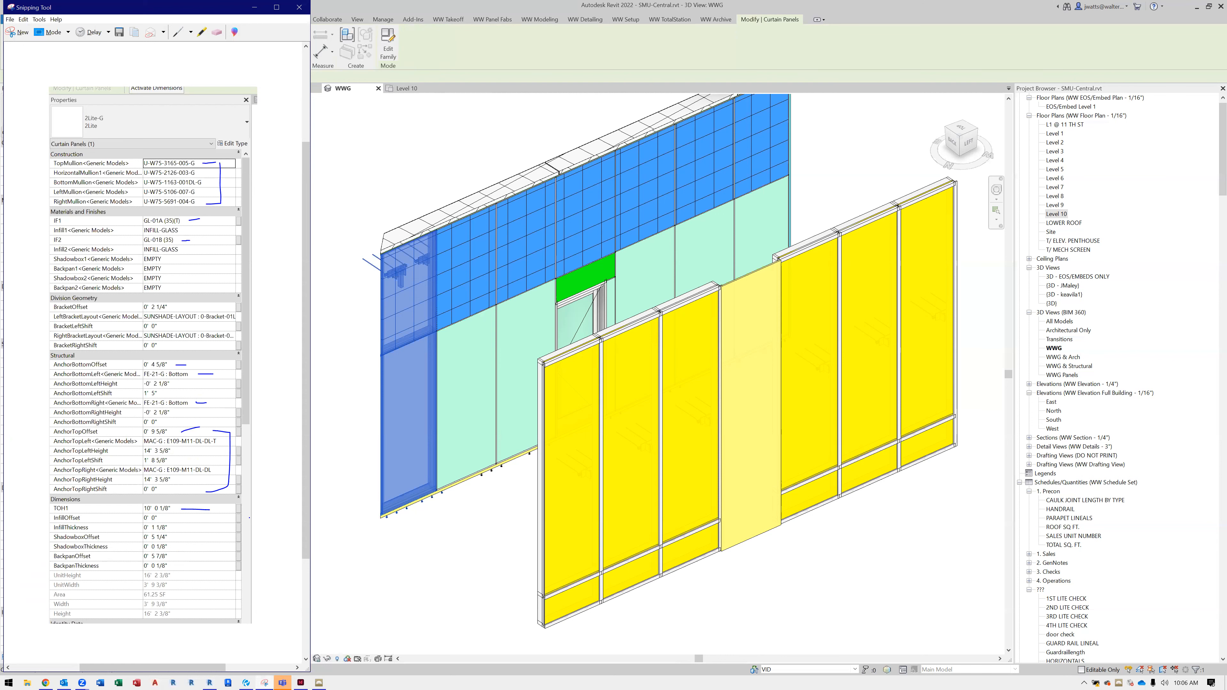
left_click(411, 560)
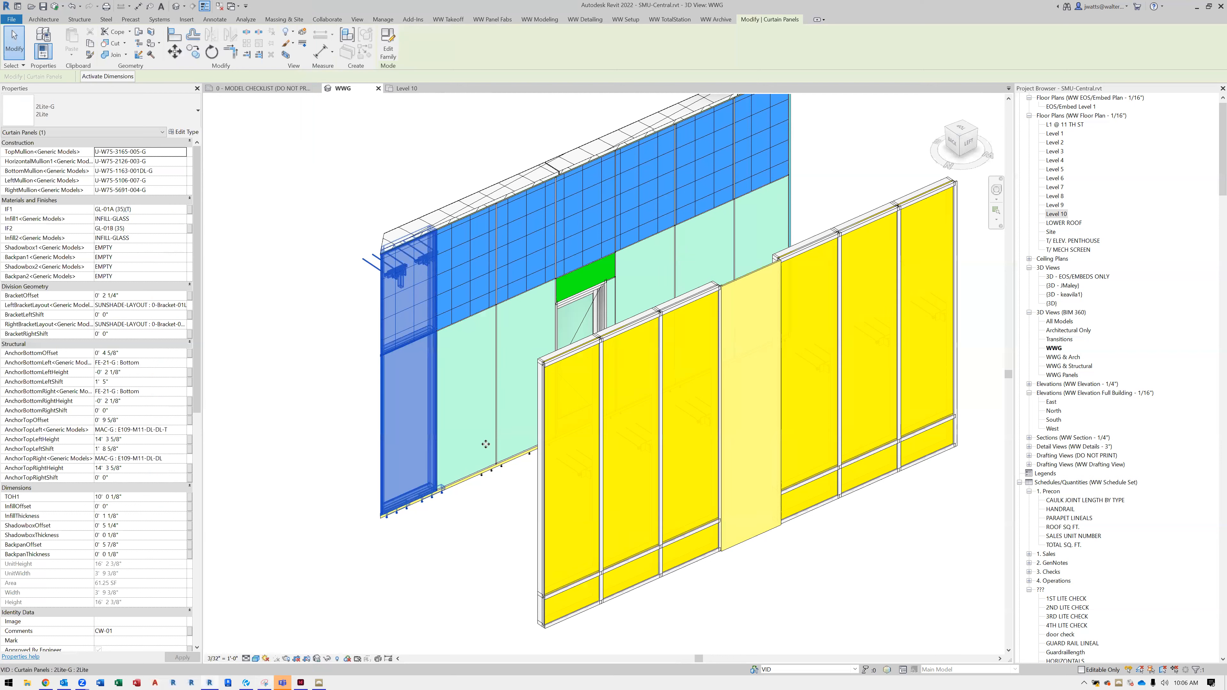
Select the new wall's near end panel in Revit and arrange the resized Revit window beside the marked-up snip
left_click(569, 583)
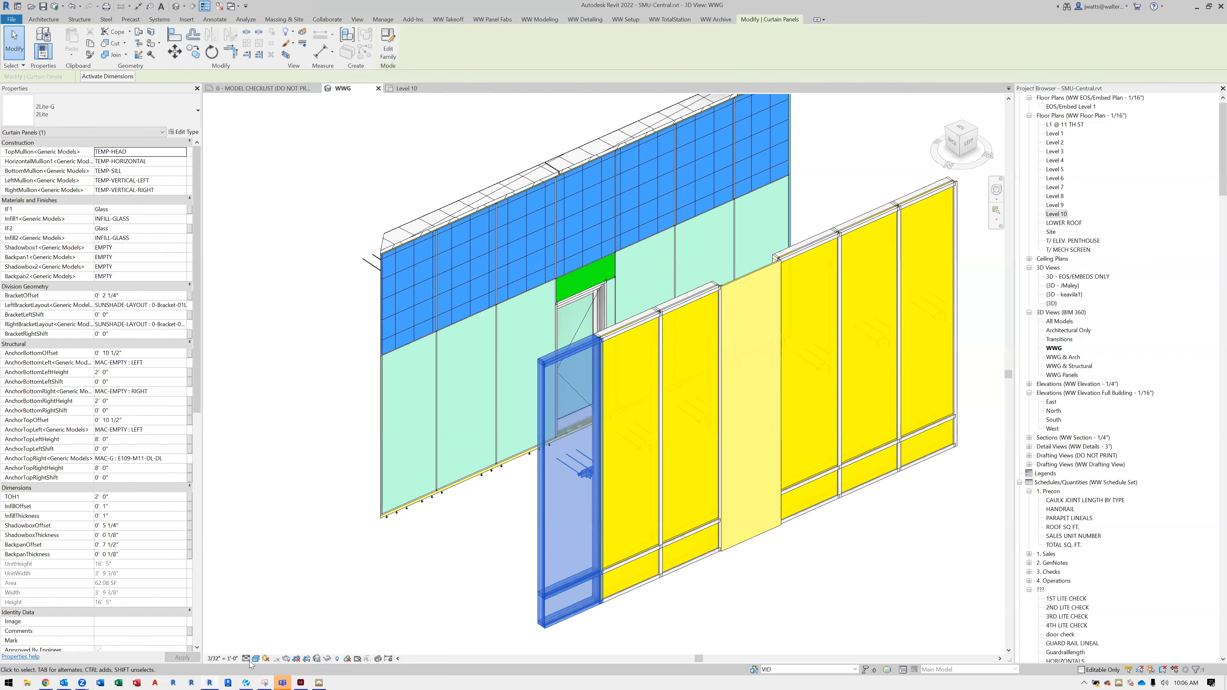
left_click(264, 682)
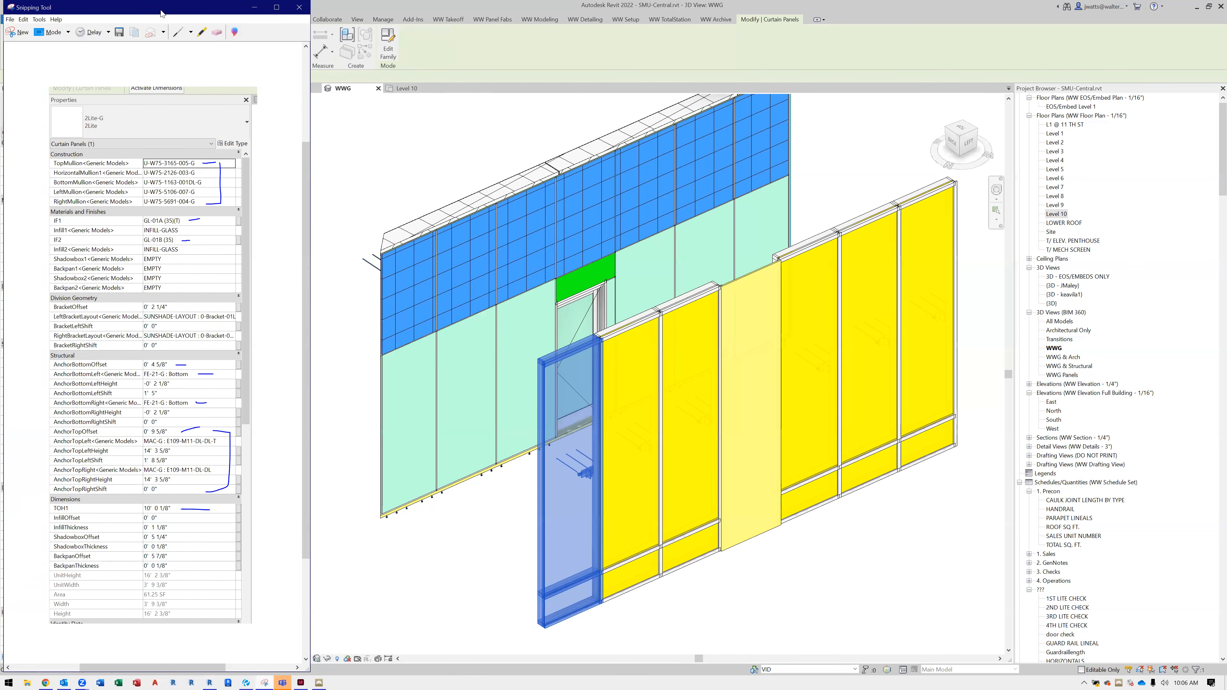
left_click_drag(163, 15, 1047, 15)
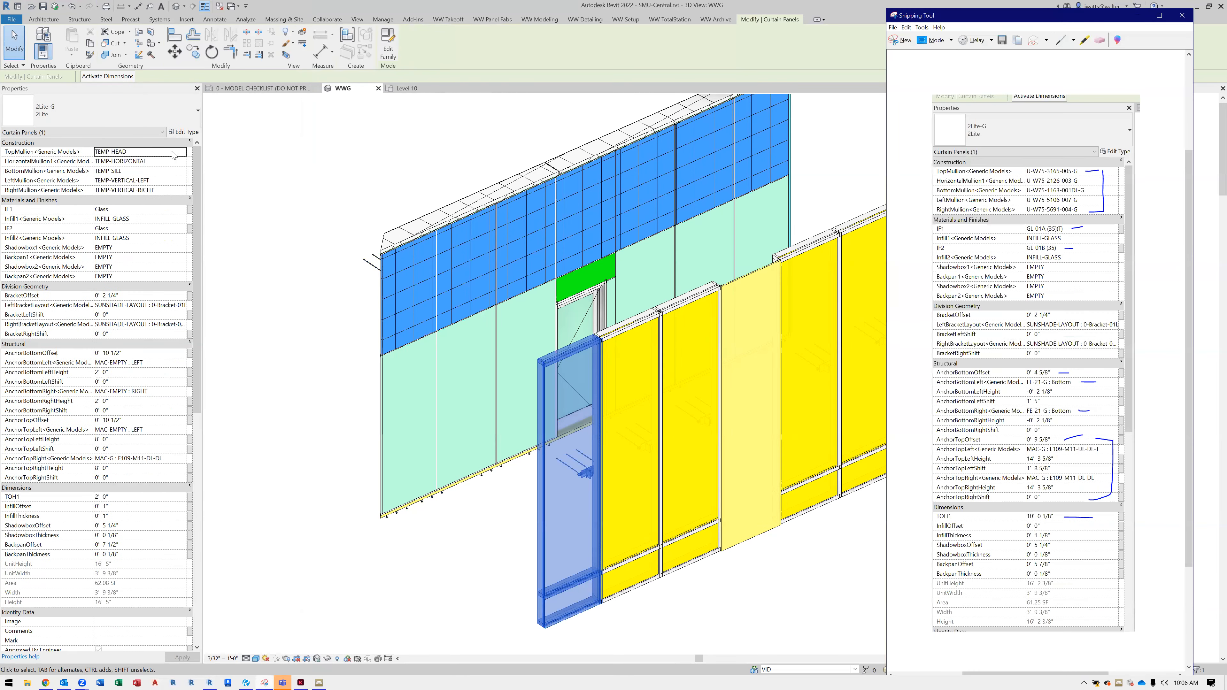
left_click(1137, 15)
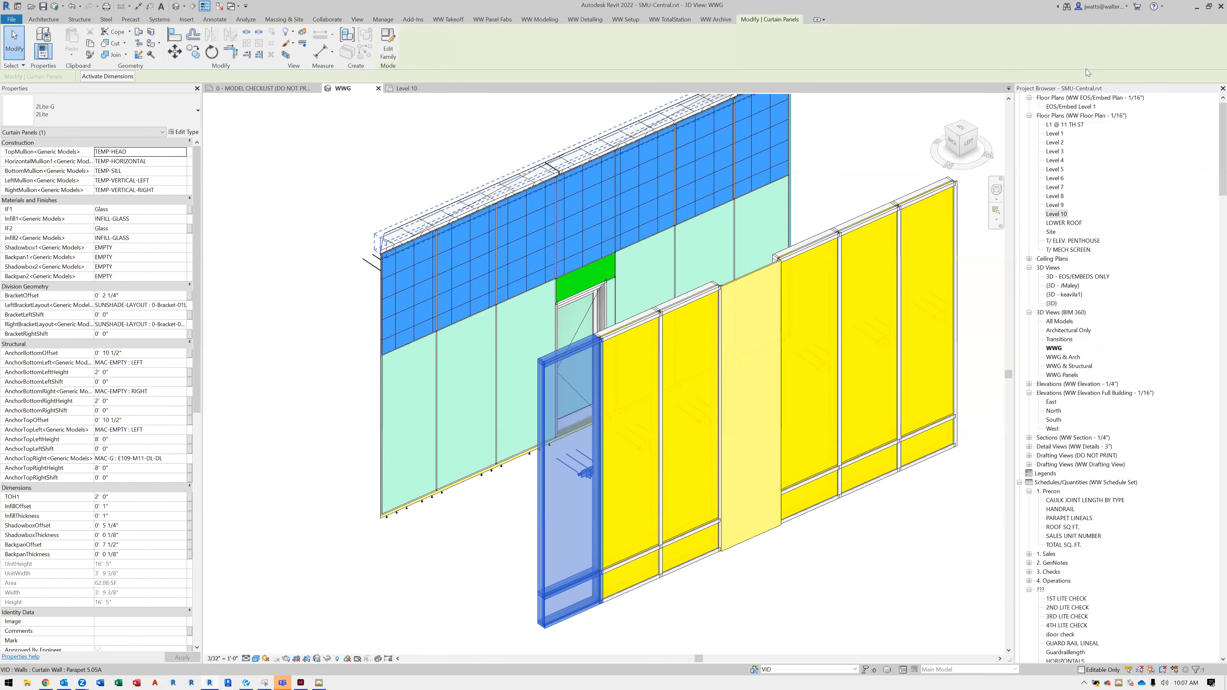
double_click(1003, 14)
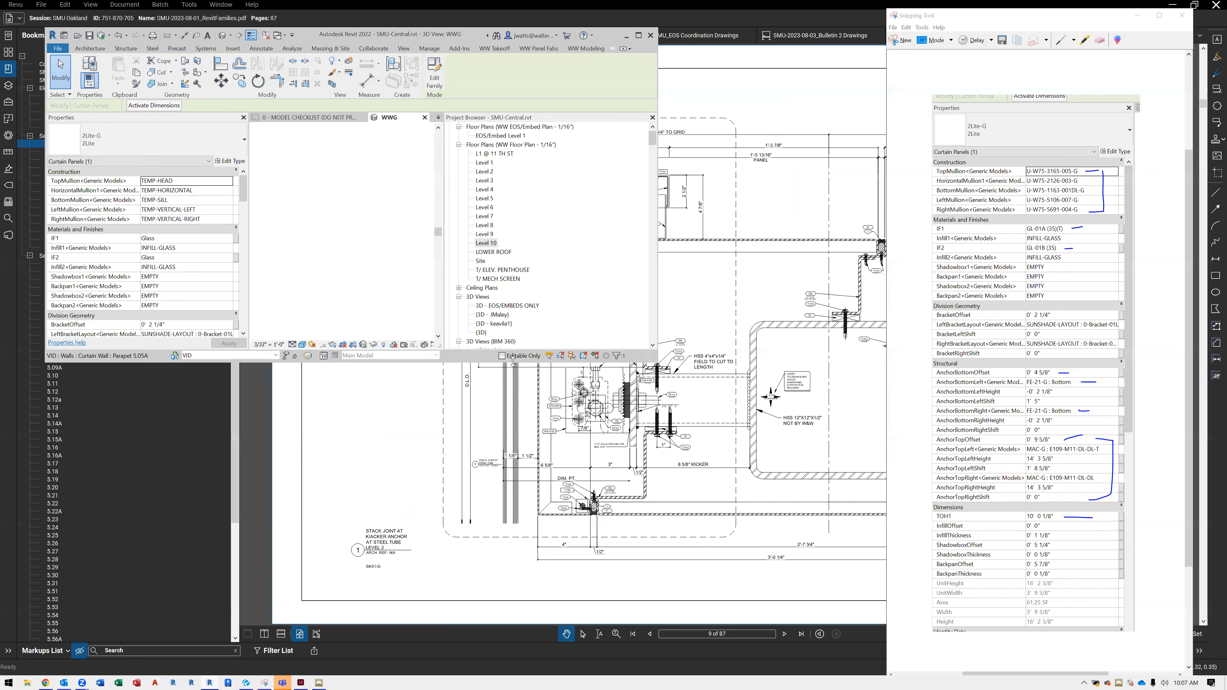
left_click_drag(513, 361, 518, 570)
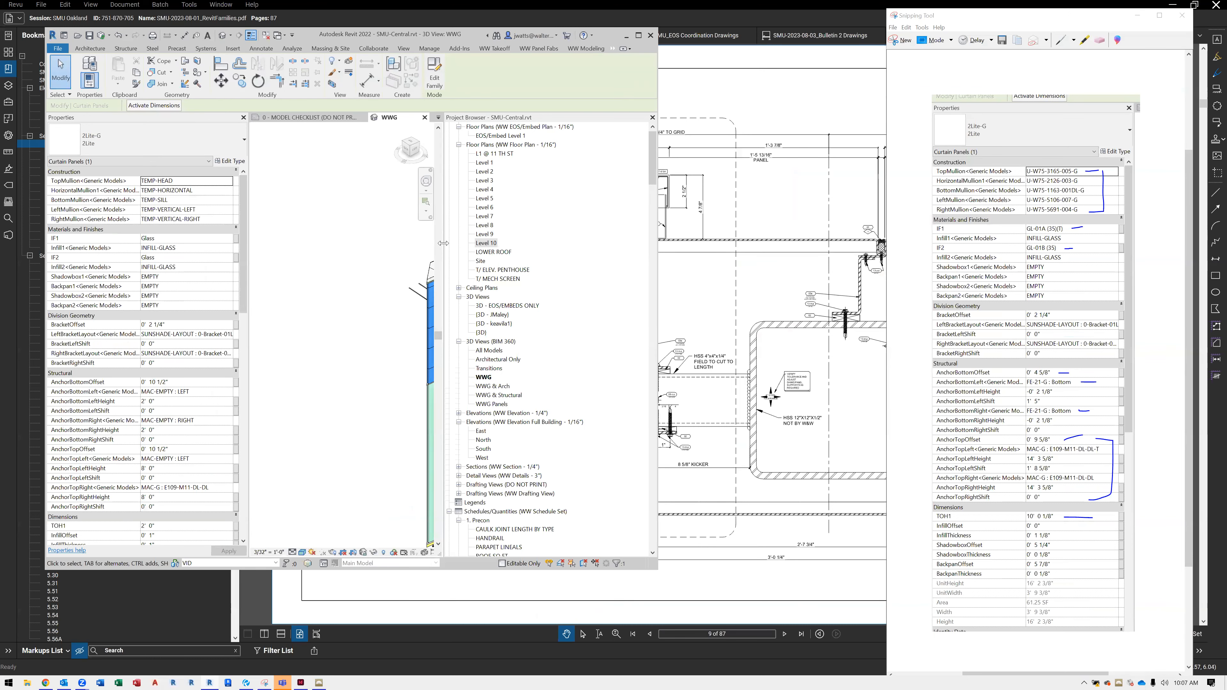
Set the selected end panel's TopMullion to U-W75-3165-005-G
left_click(230, 183)
type("U-W75-")
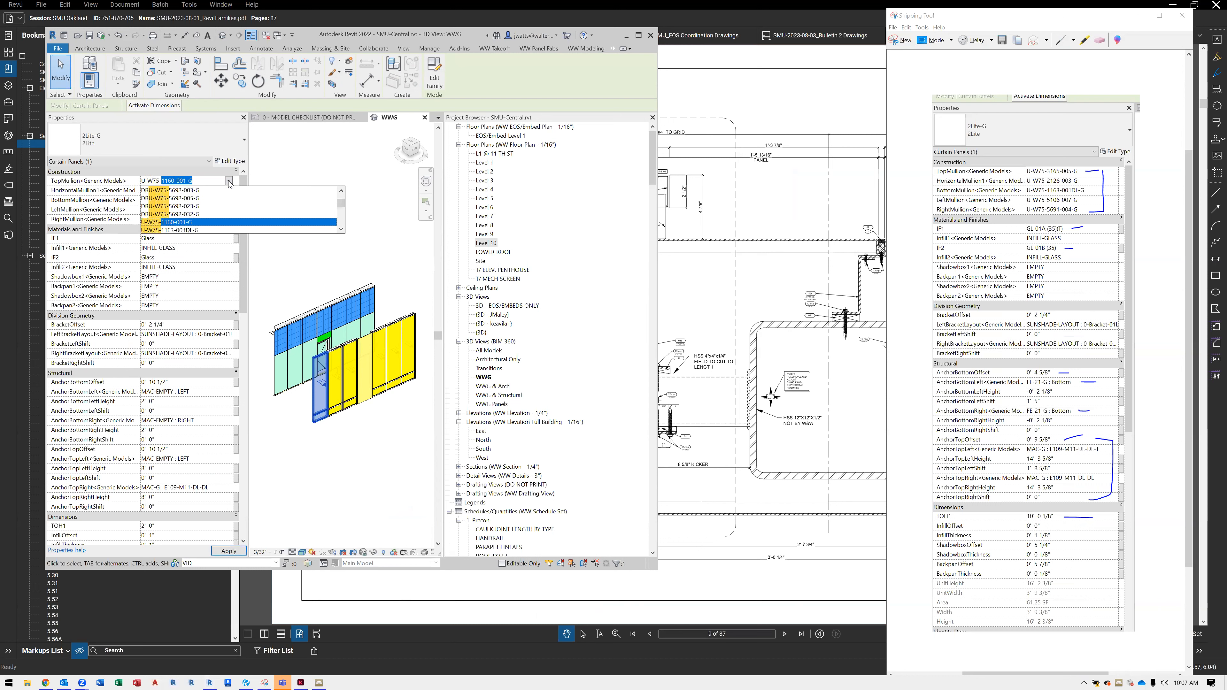
type("3165")
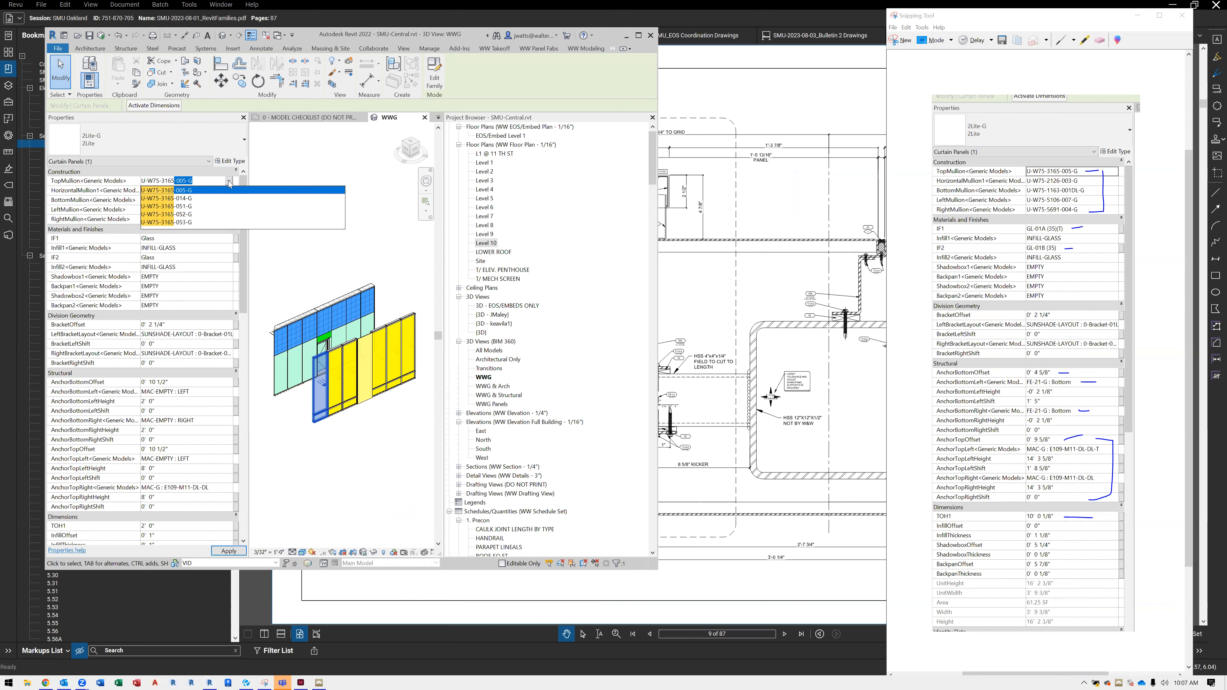
key("Return")
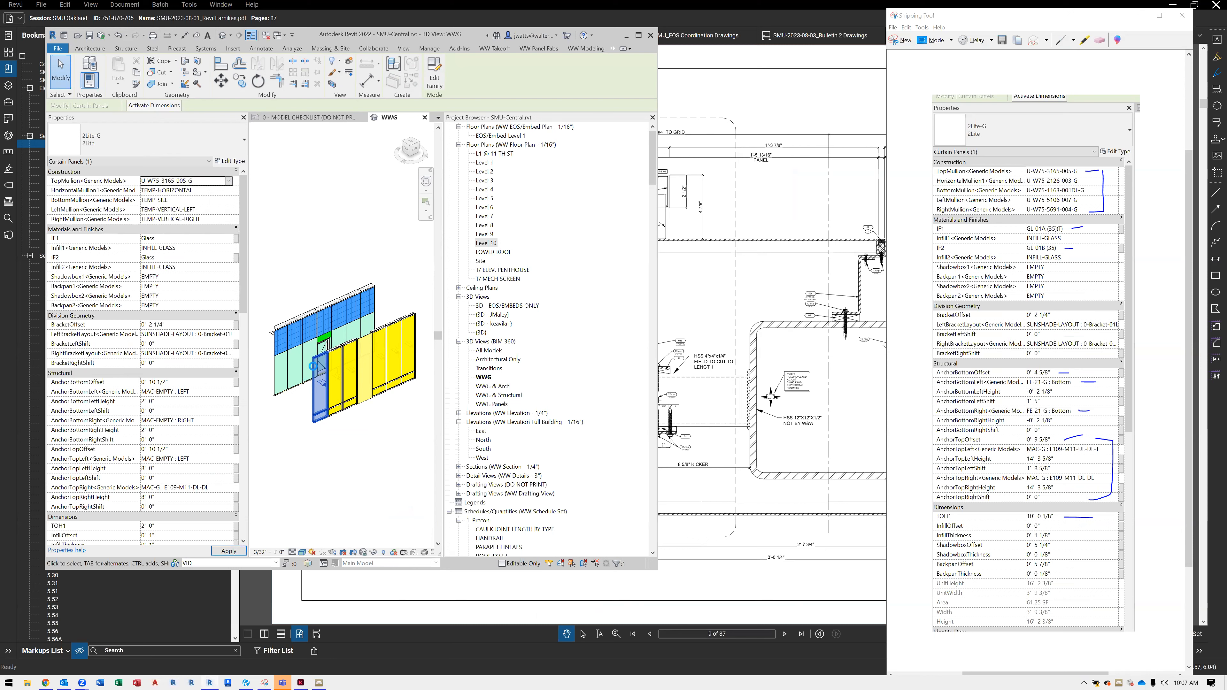
Set the end panel's HorizontalMullion1 to U-W75-2126-003-G and its BottomMullion to U-W75-1163-001DL-G
scroll(318, 361, "up", 5)
scroll(318, 358, "up", 1)
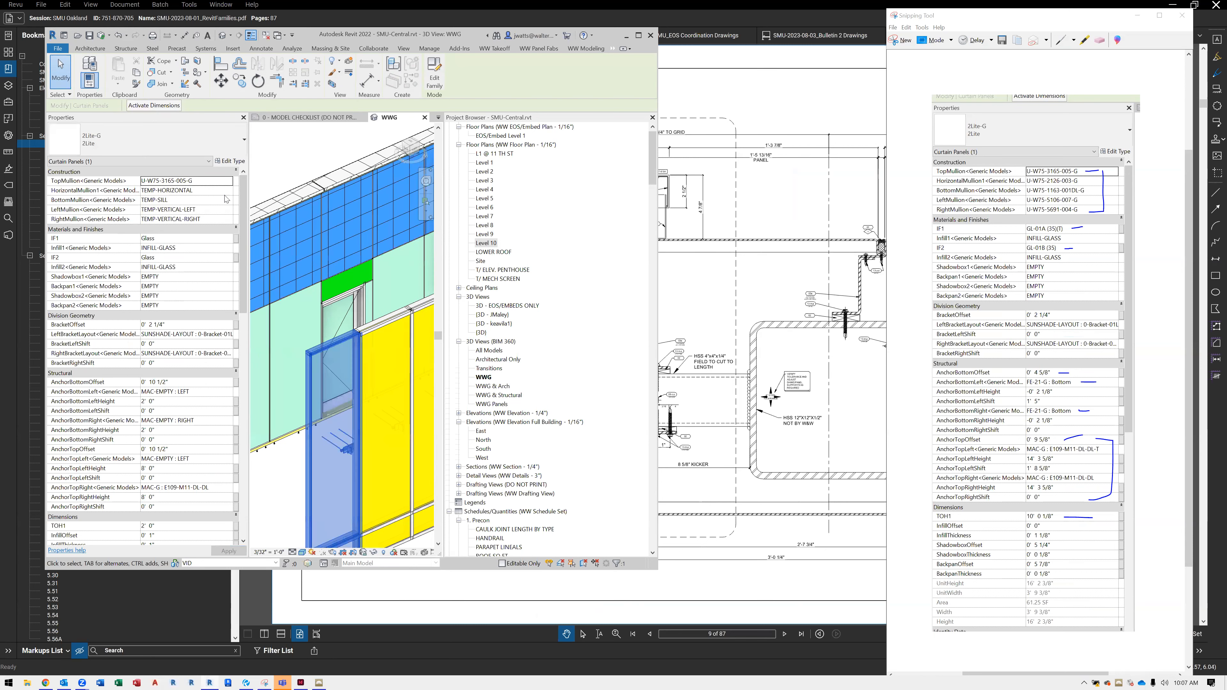
left_click(229, 195)
left_click(229, 194)
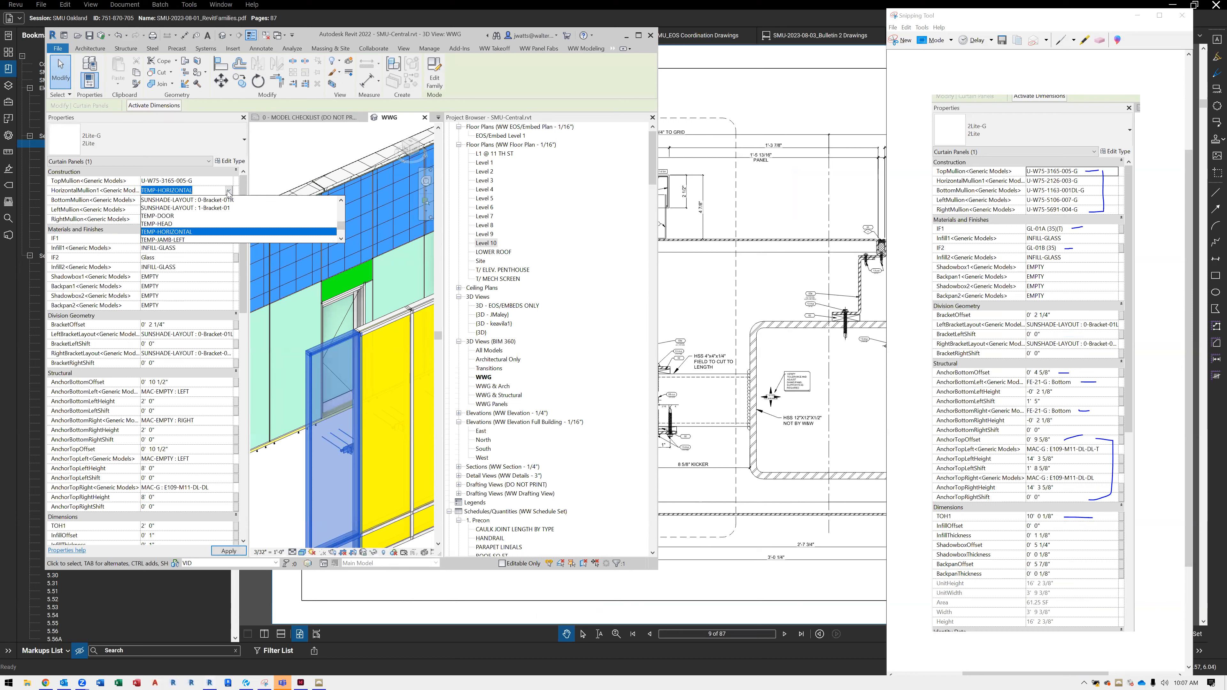
type("2126-0")
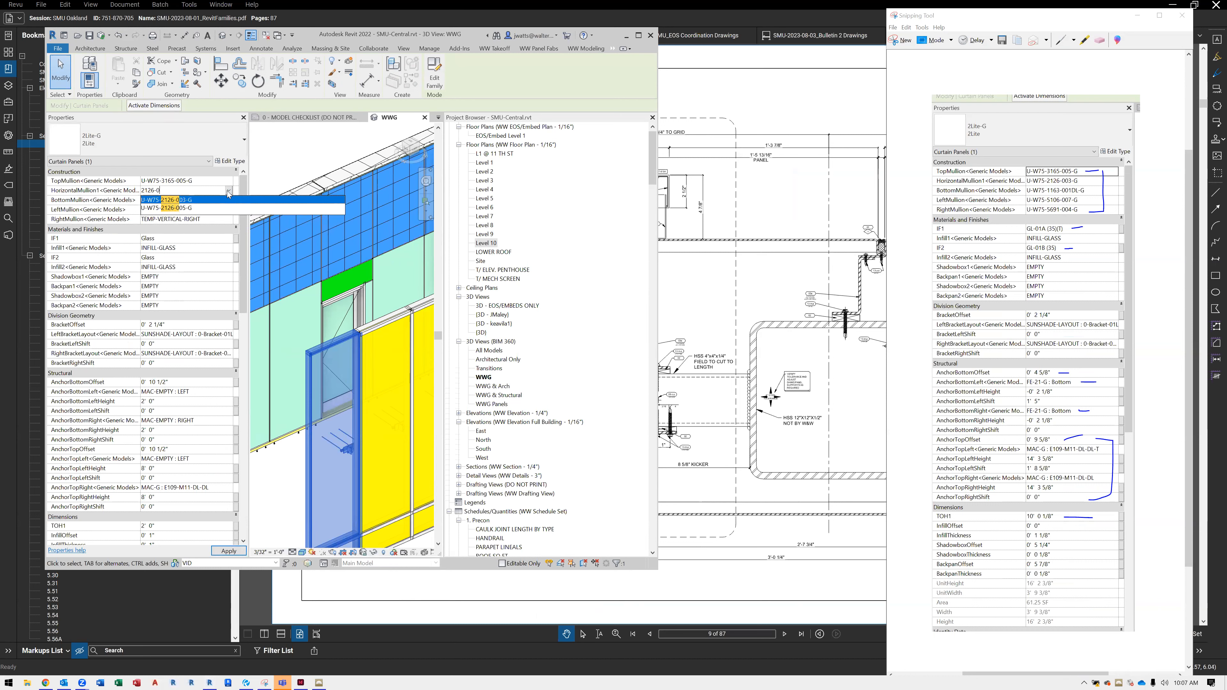
type("03")
left_click(242, 201)
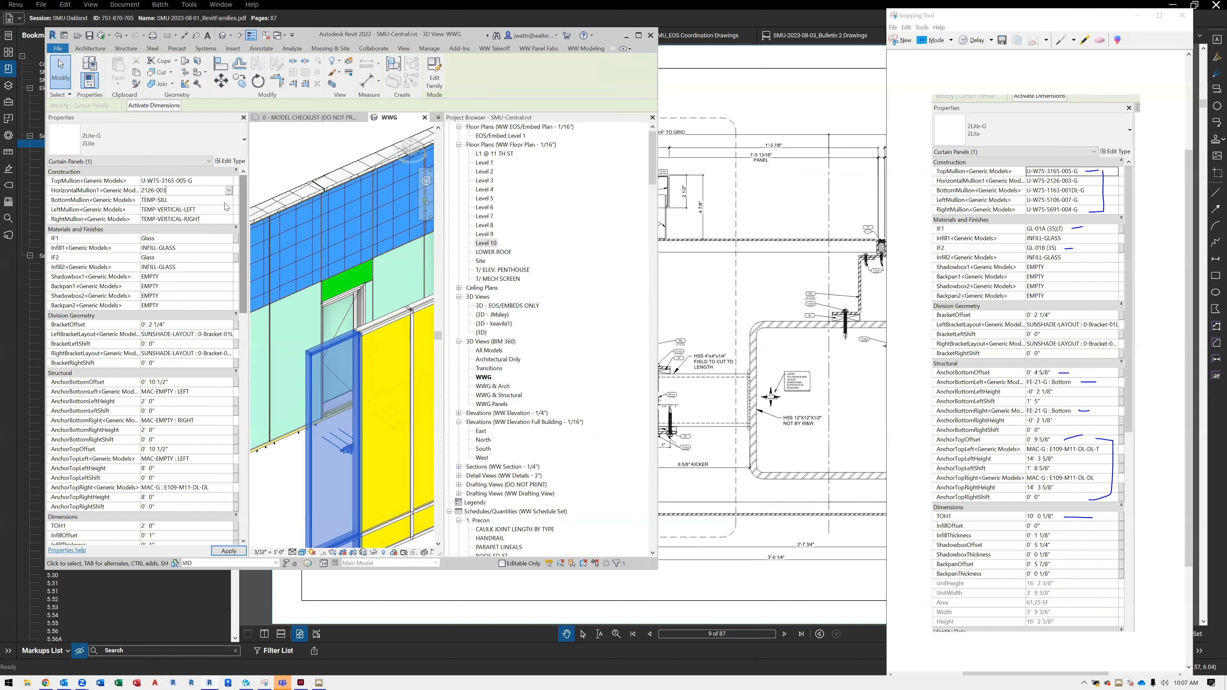
left_click(228, 201)
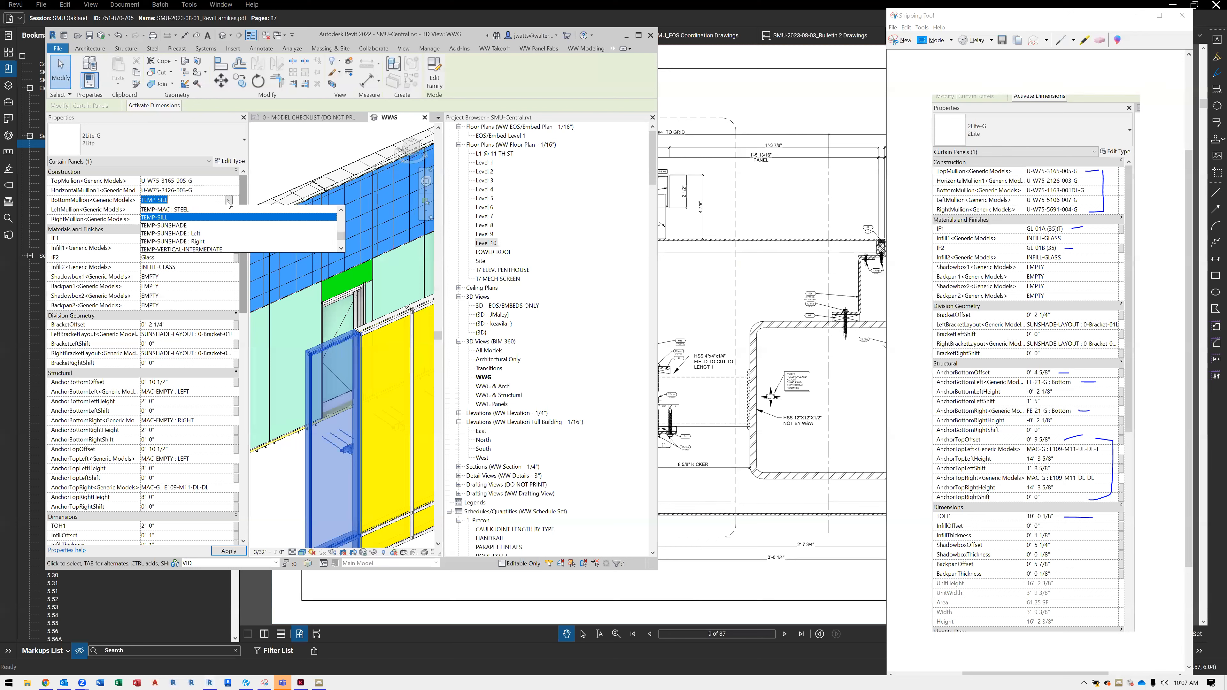
type("U-W75-1160-001-G")
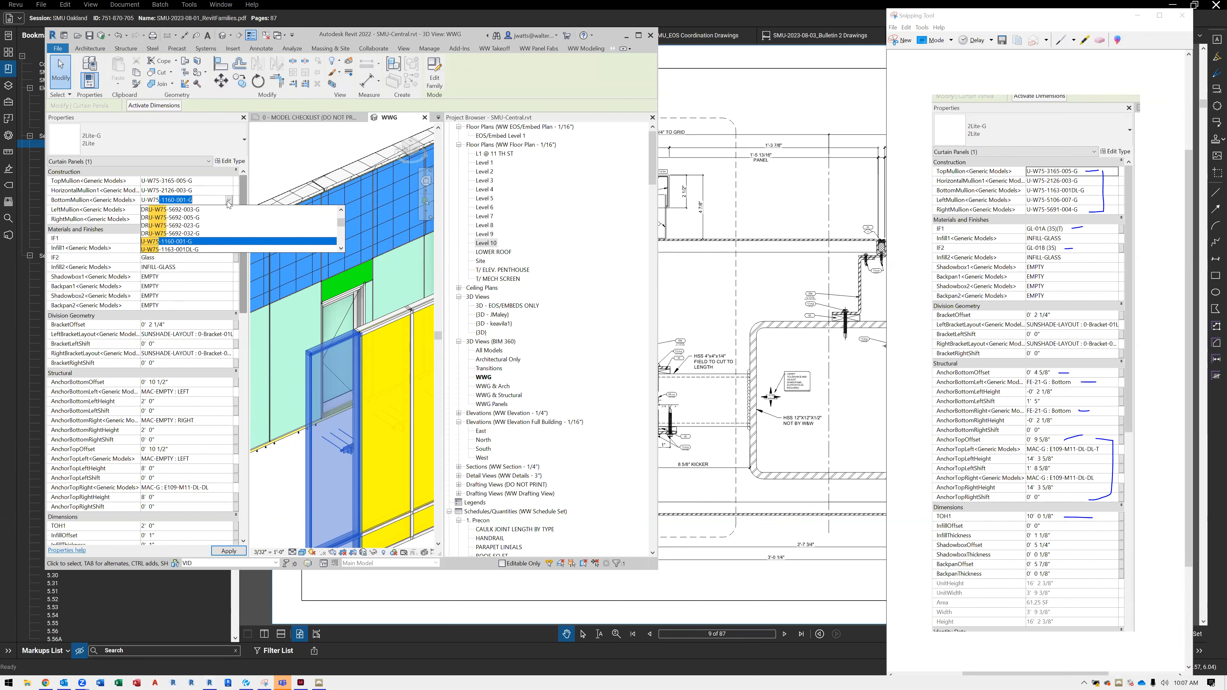
left_click(215, 251)
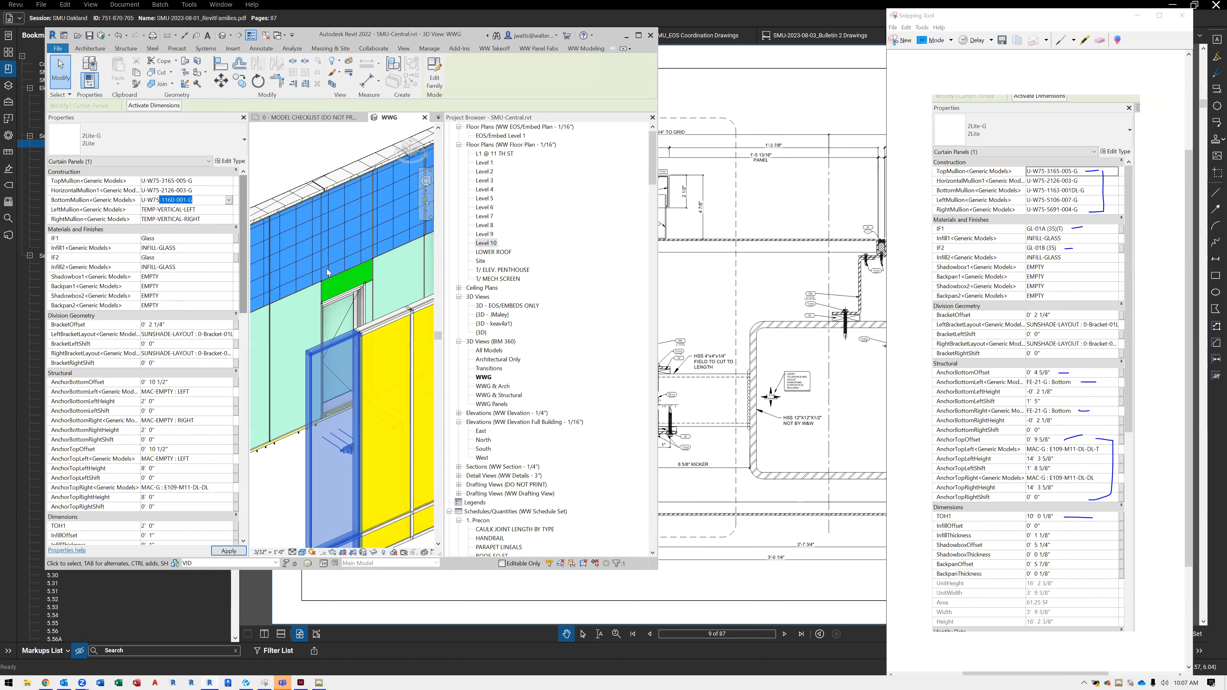
Set the end panel's LeftMullion to U-W75-5106-007-G and its RightMullion to U-W75-5691-004-G
left_click(229, 210)
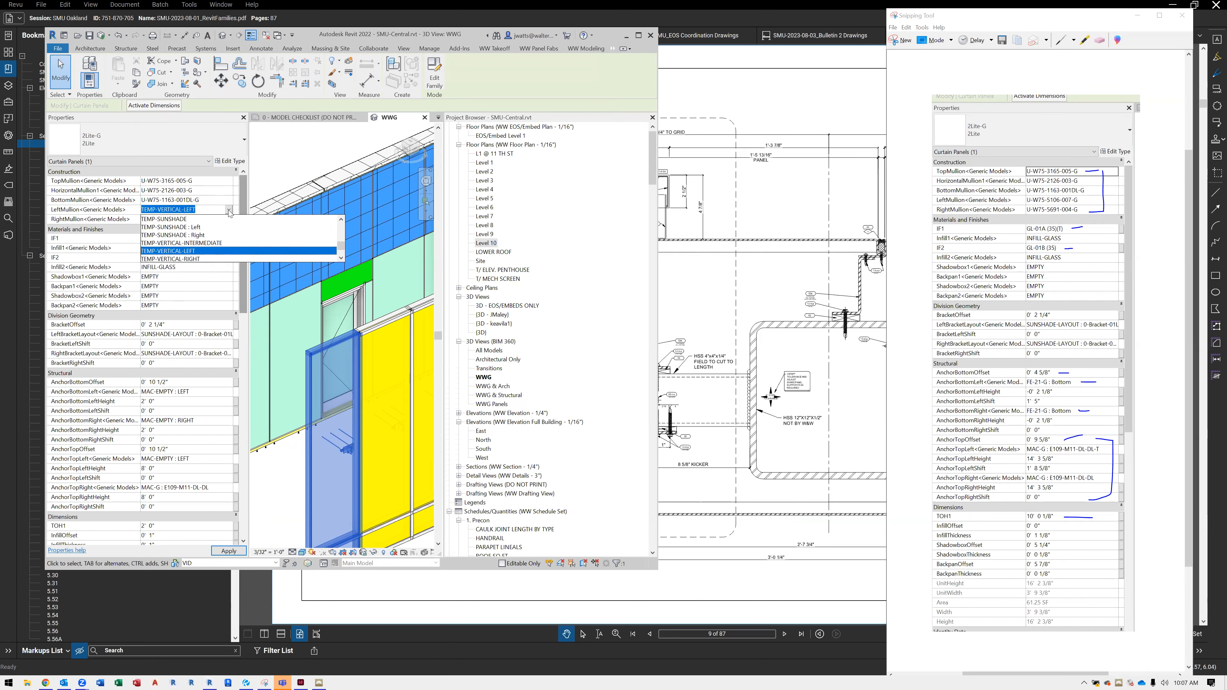
type("5106-00")
left_click(232, 227)
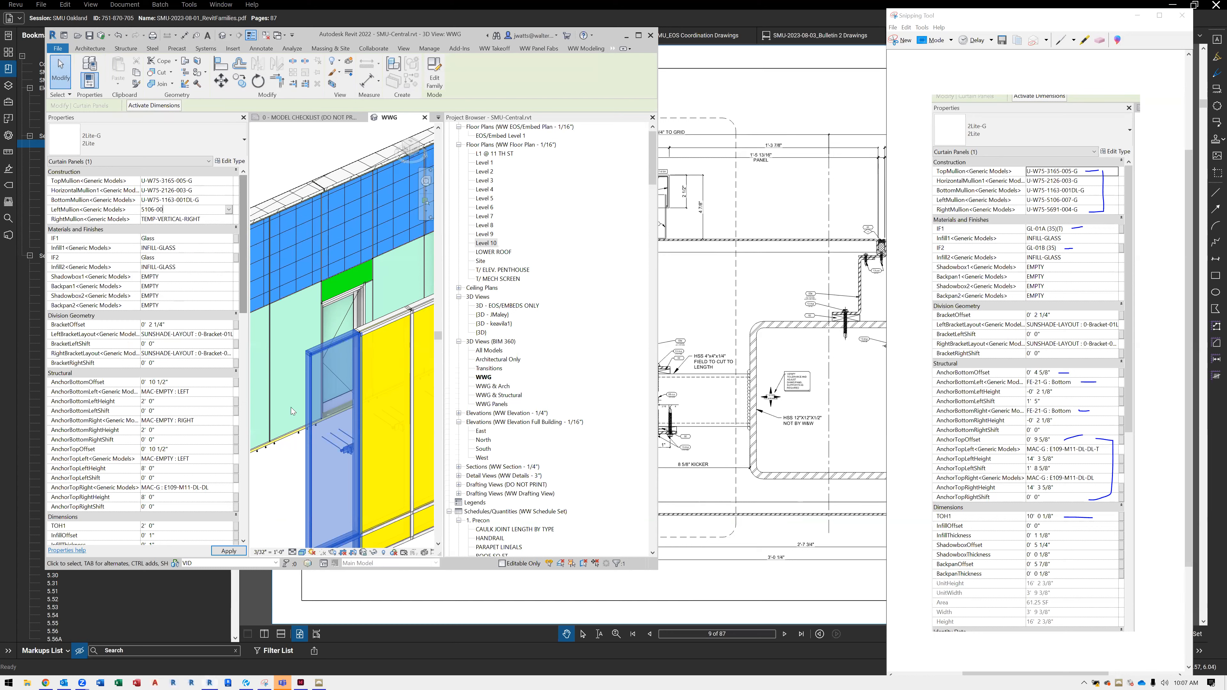
left_click(225, 220)
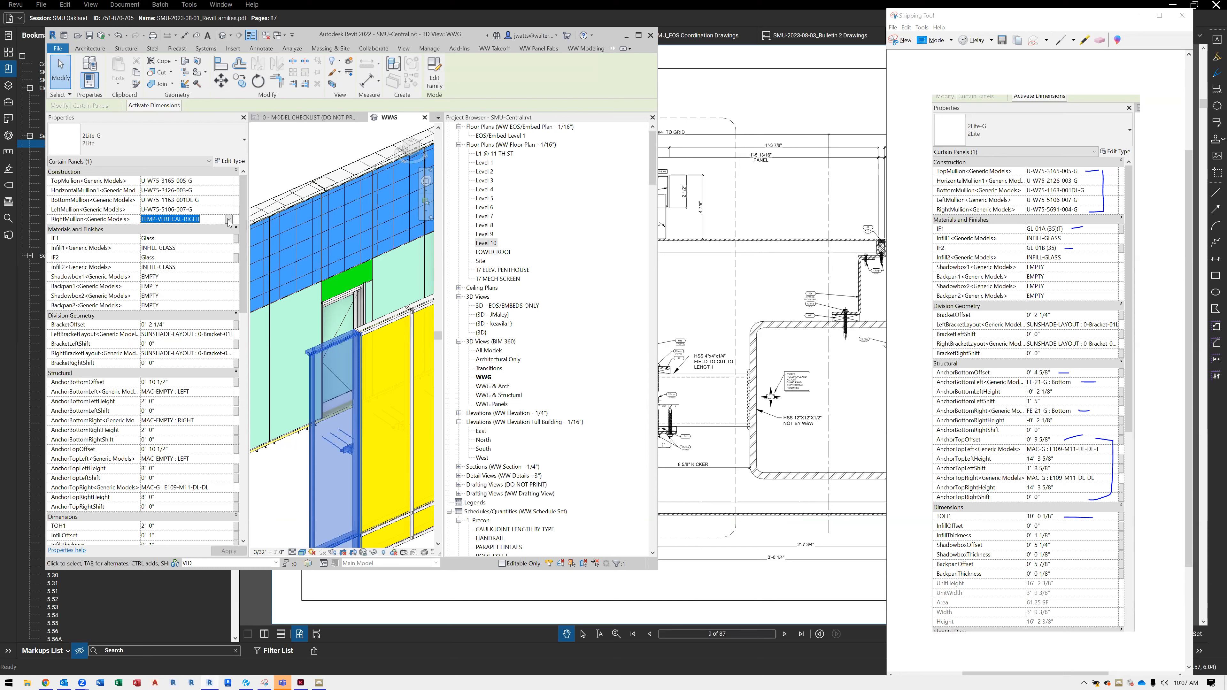
type("569")
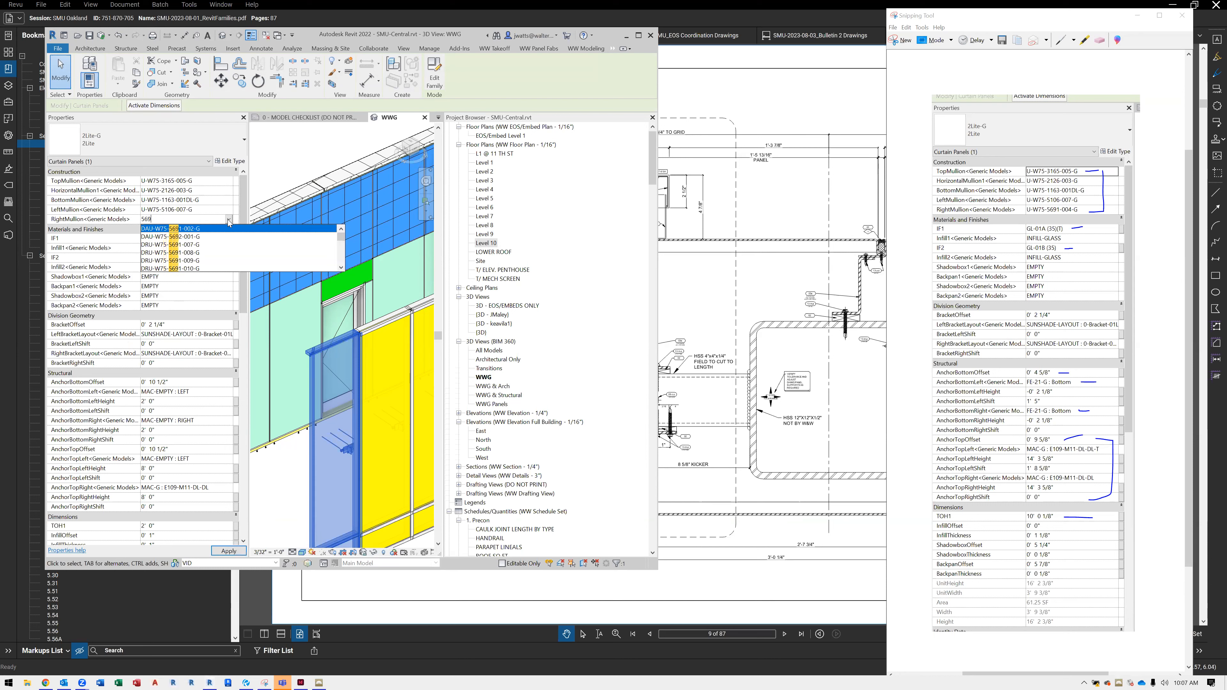
type("1-004")
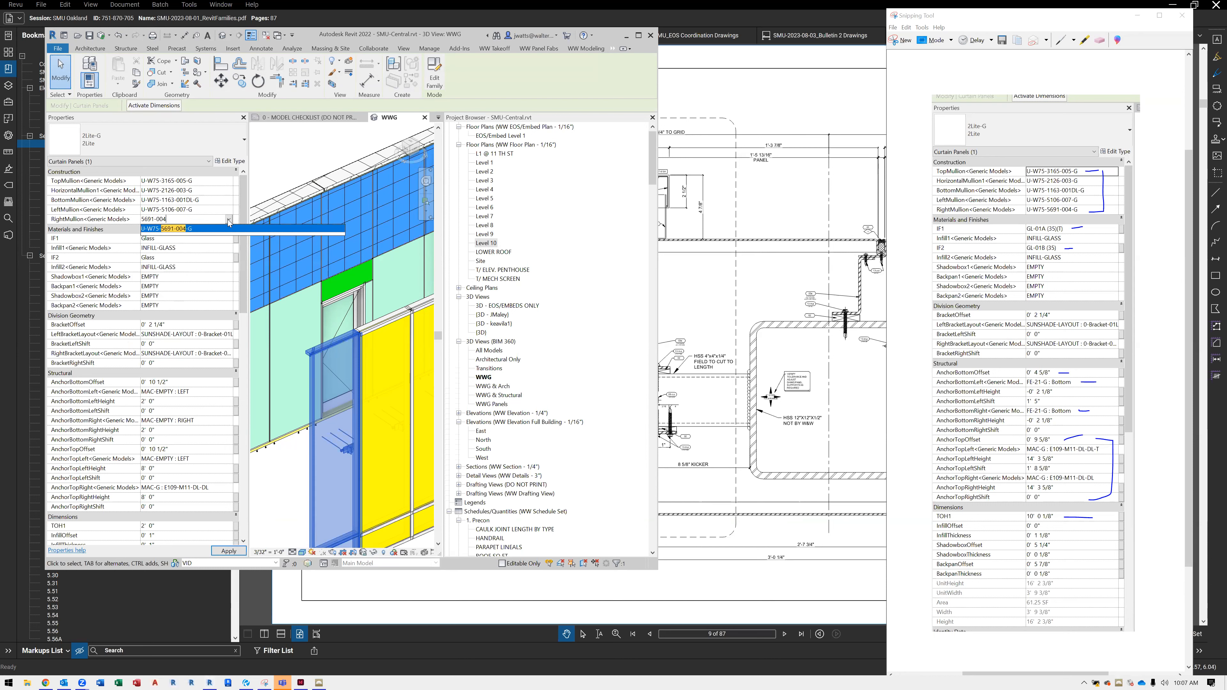
key("Return")
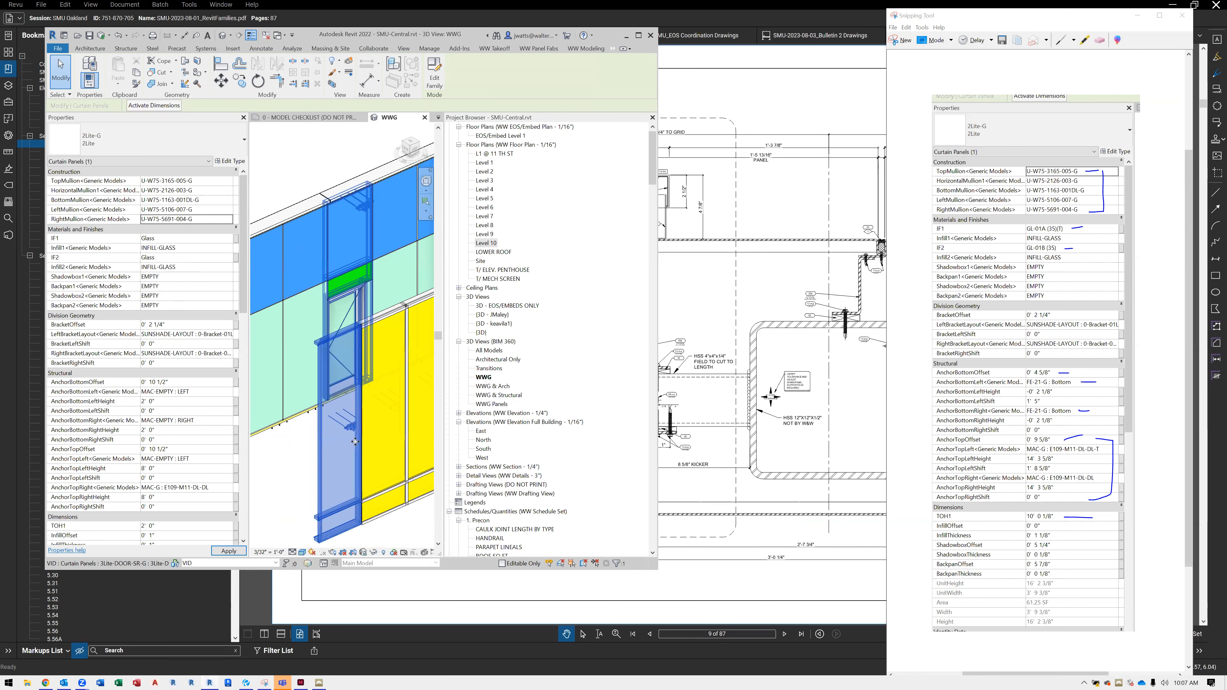
Set the end panel's TOH1 dimension to 10' 0 1/8"
scroll(215, 498, "down", 1)
left_click(203, 507)
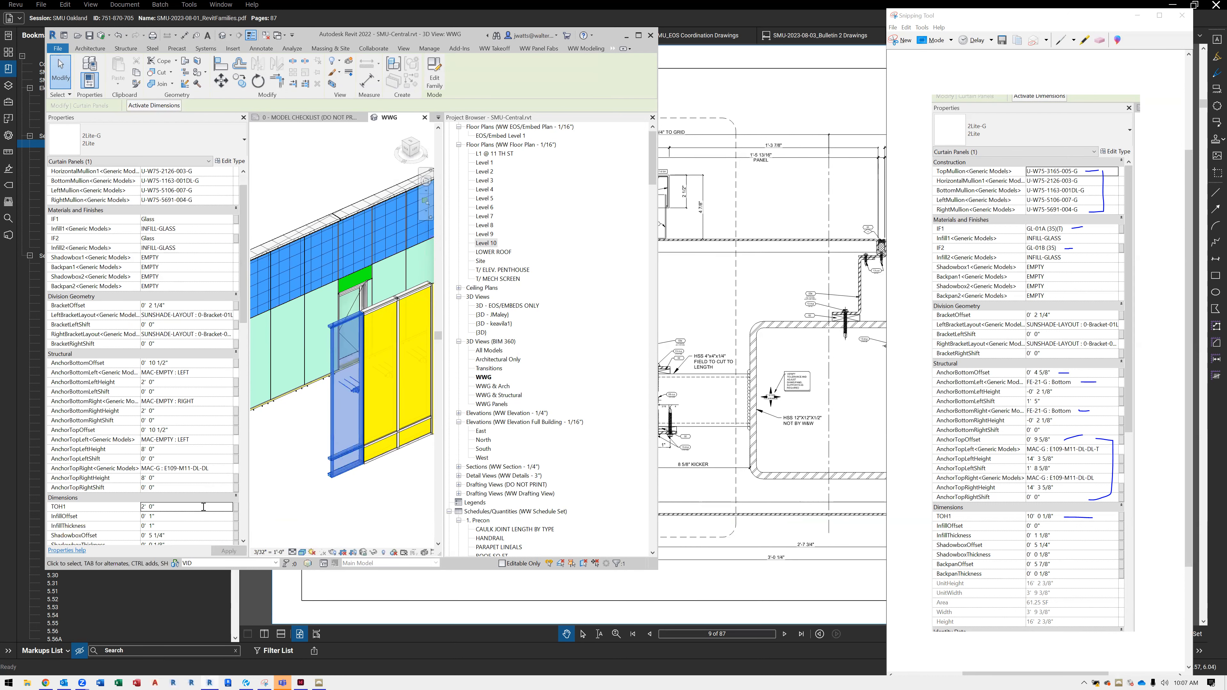
type("10'")
key("Return")
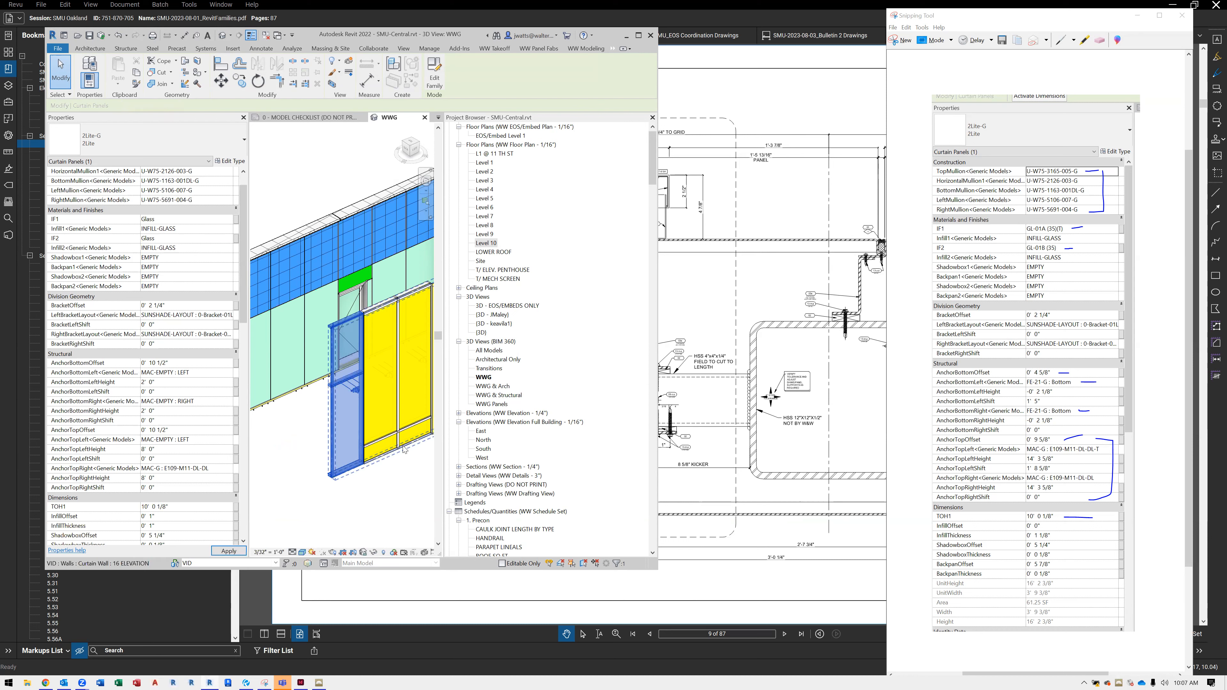
Set the end panel's AnchorBottomRight to FE-21-G : Bottom and its AnchorBottomRightHeight to -0' 2 1/8"
scroll(343, 463, "up", 3)
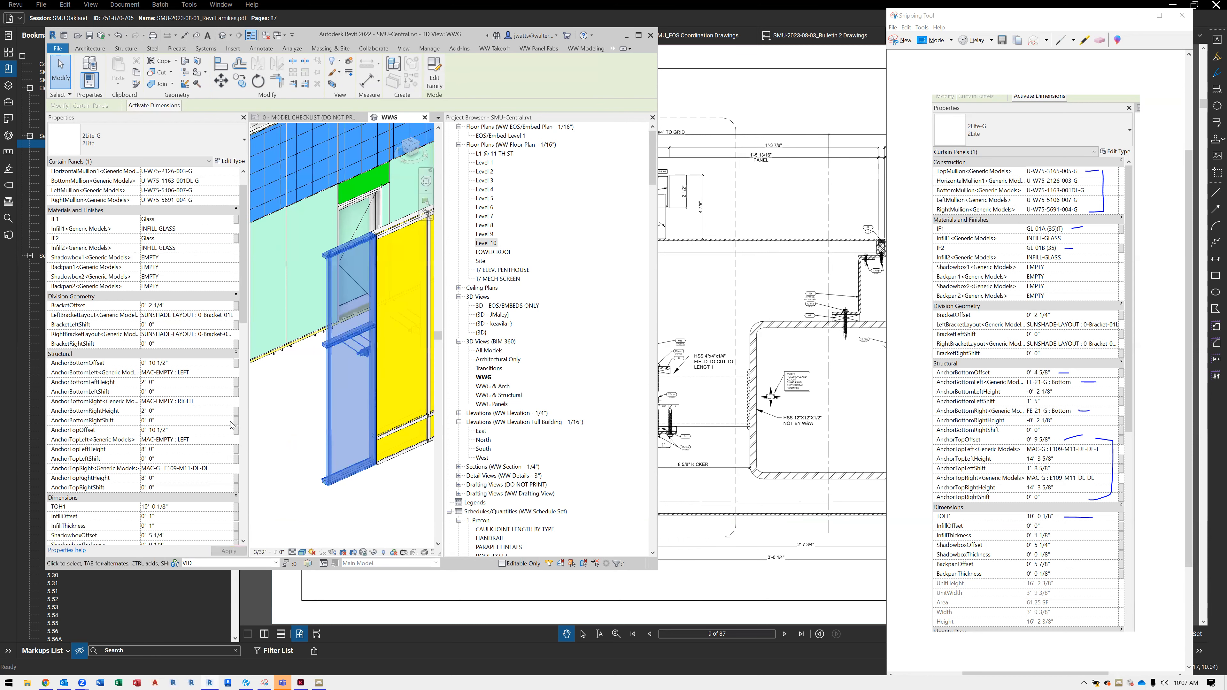
left_click(230, 405)
type("FE-2")
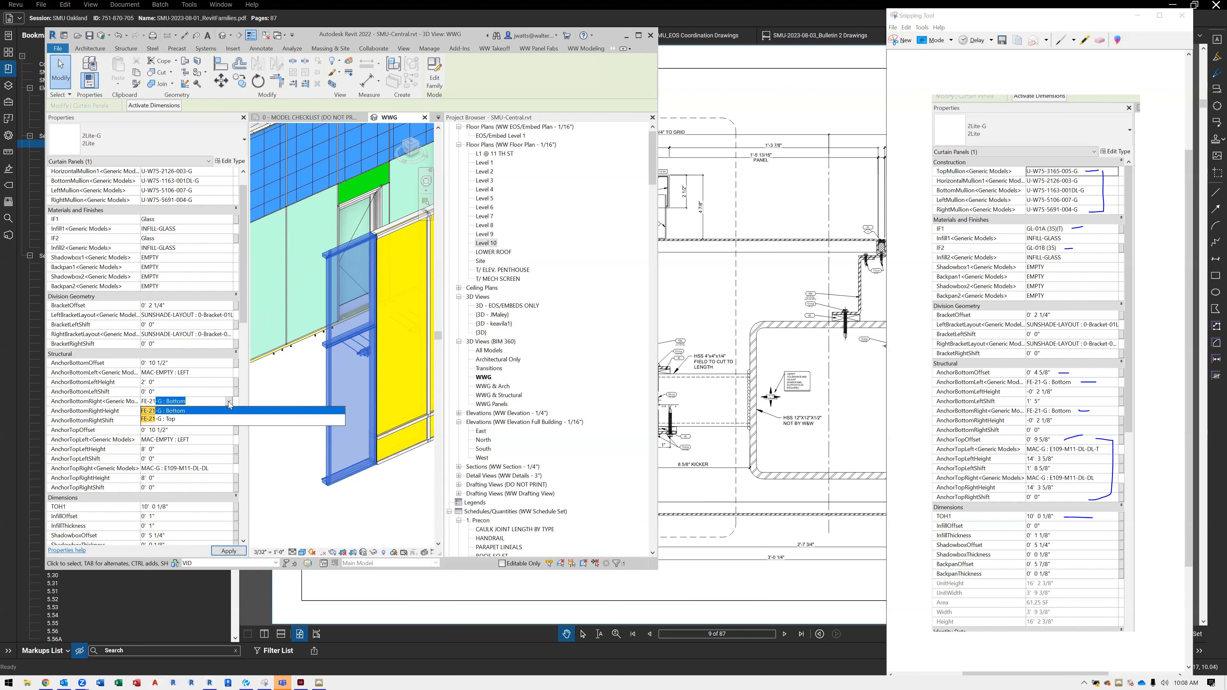
type("1")
key("Return")
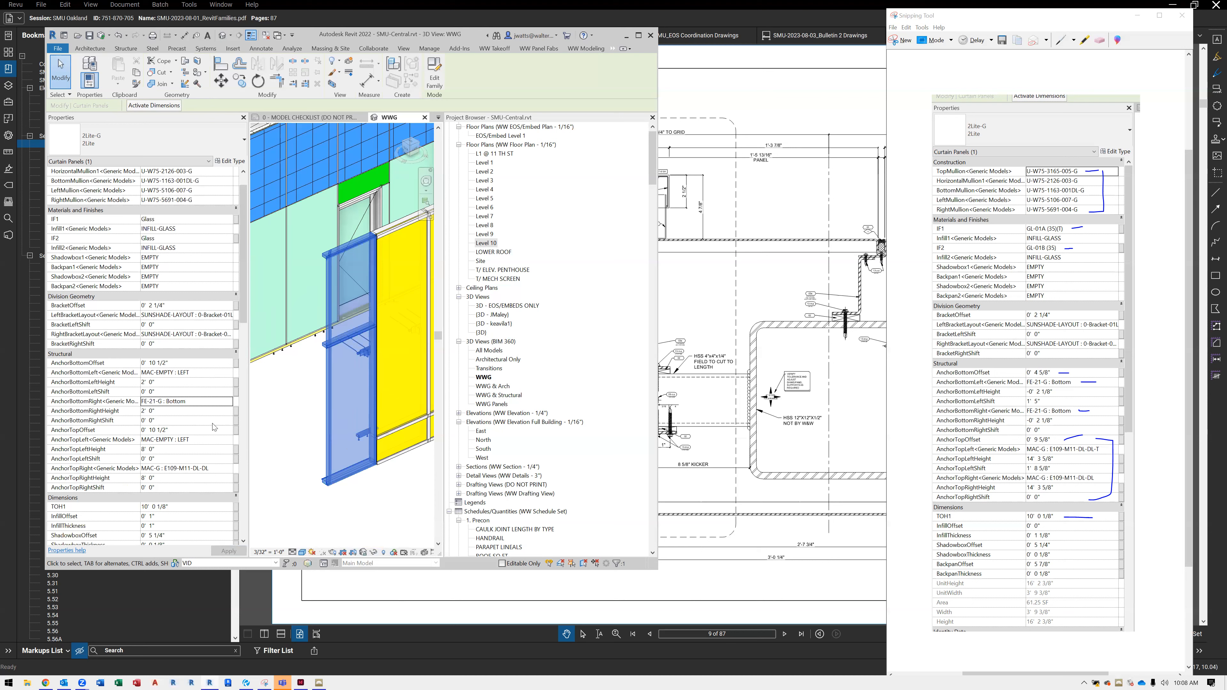
left_click(203, 412)
type("-2")
key("Return")
Set the end panel's AnchorBottomOffset to 4 5/8"
scroll(375, 485, "up", 4)
middle_click_drag(372, 484, 309, 415, "shift")
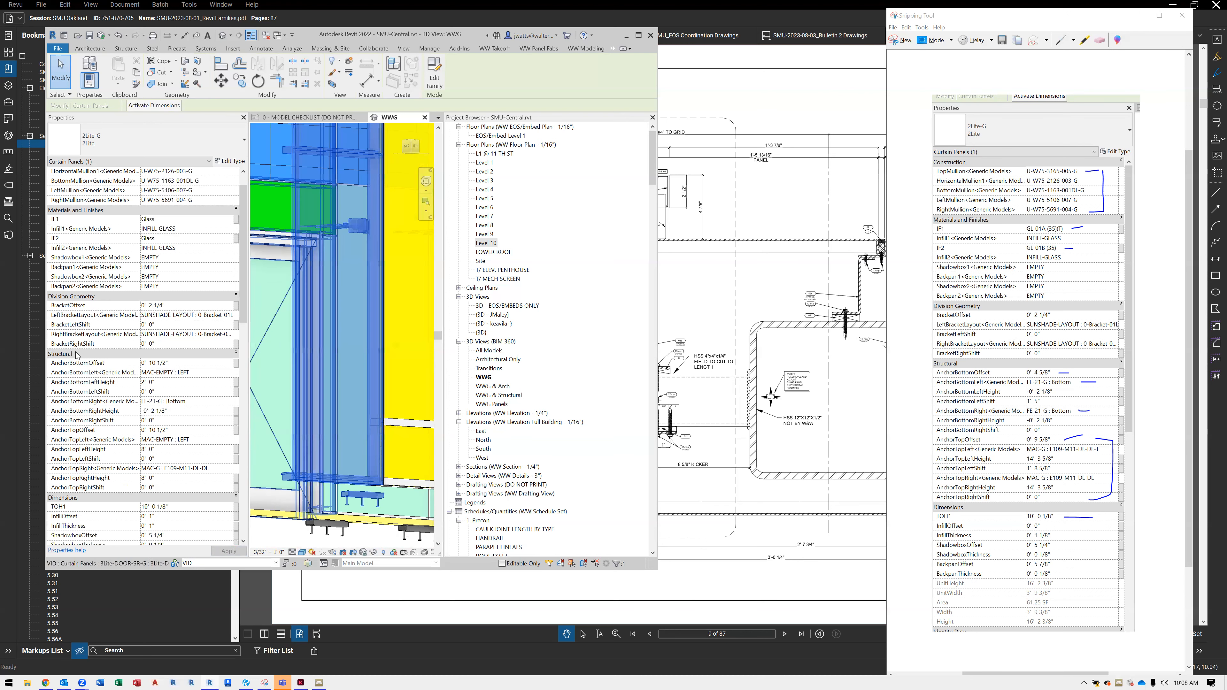
left_click(180, 362)
type("4 5/8")
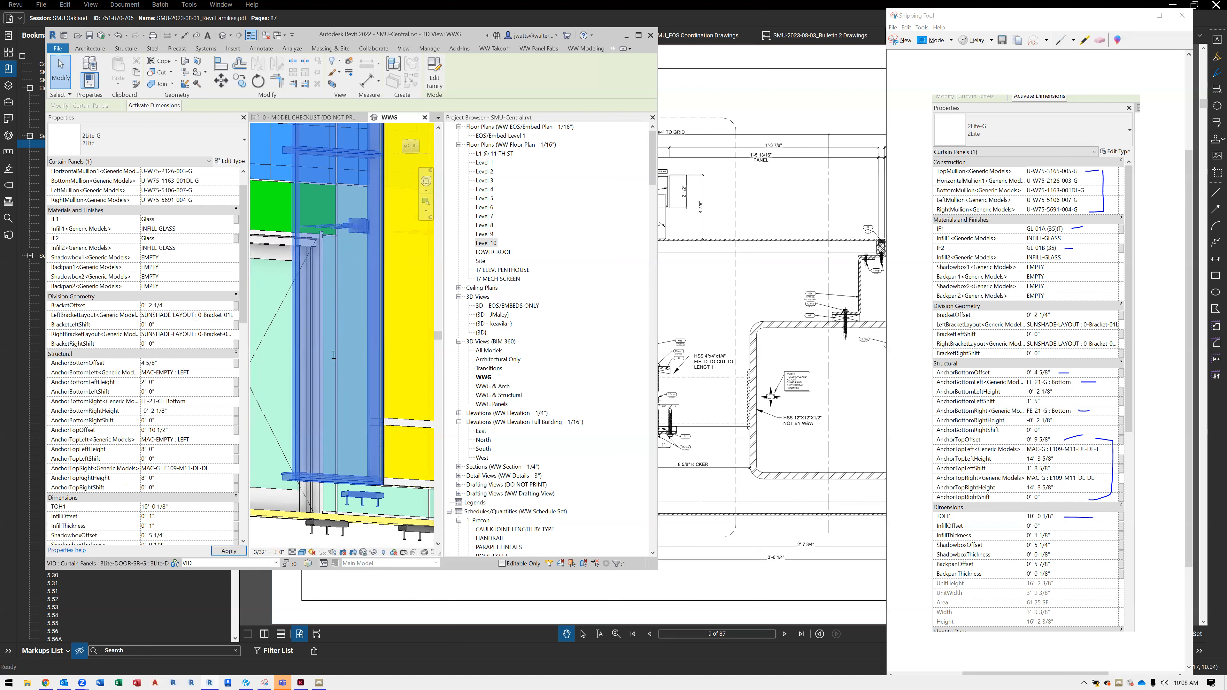
scroll(336, 377, "down", 1)
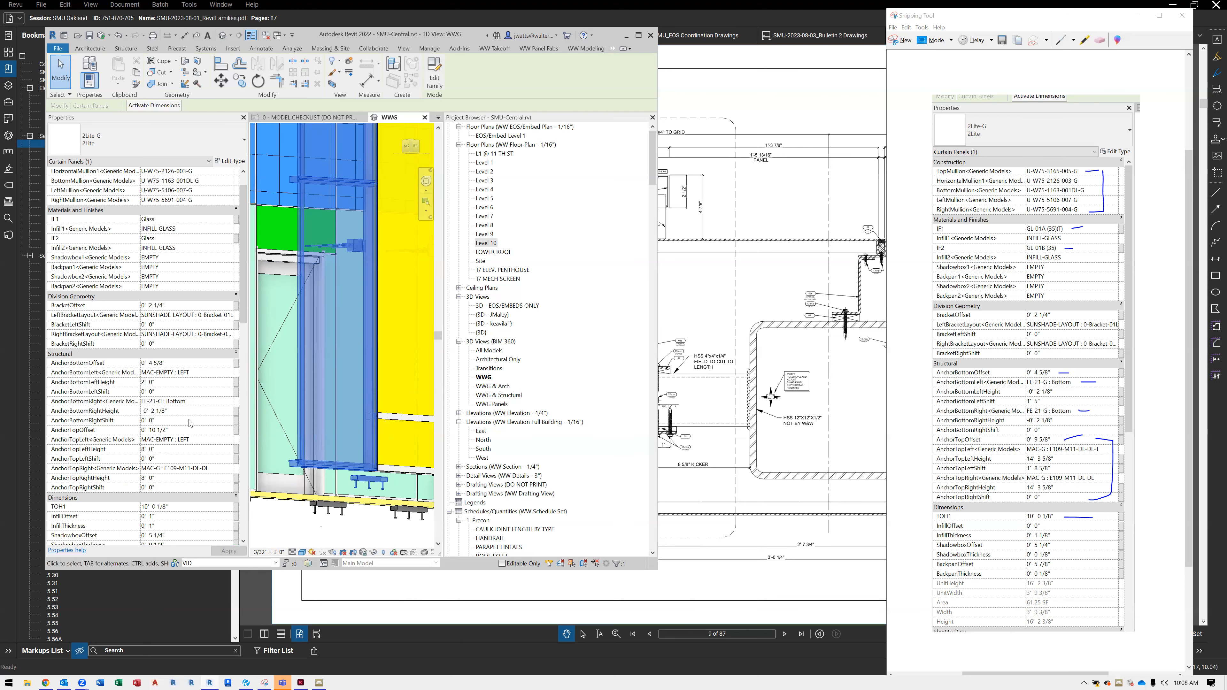
Place a rectangular mullion of type S-W75-1178-001-P150 along the new curtain wall's bottom edge, matching the original wall's sill
left_click(378, 534)
key("m")
key("u")
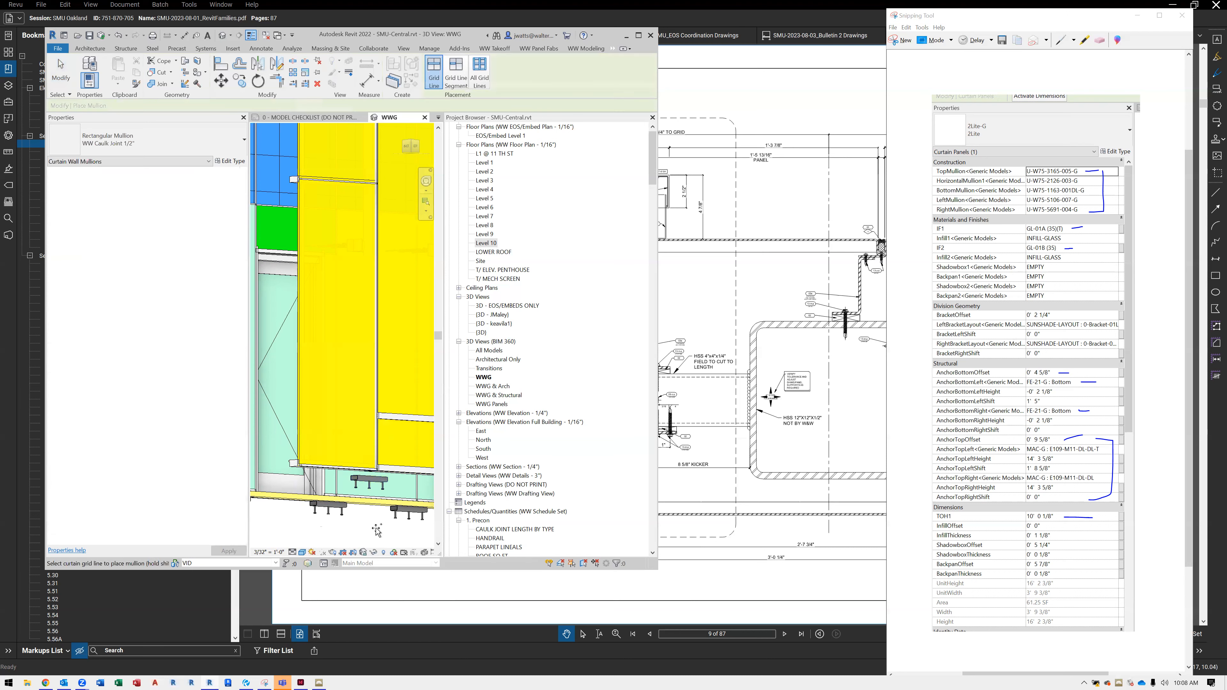
key("Escape")
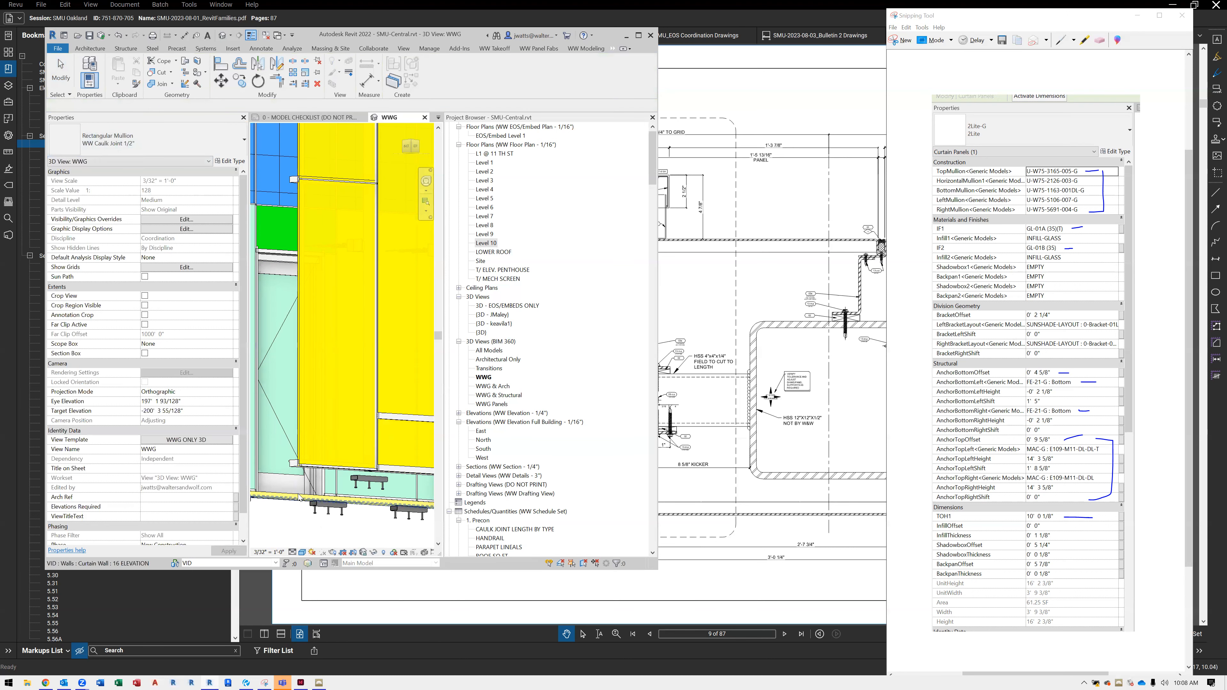
left_click(299, 497)
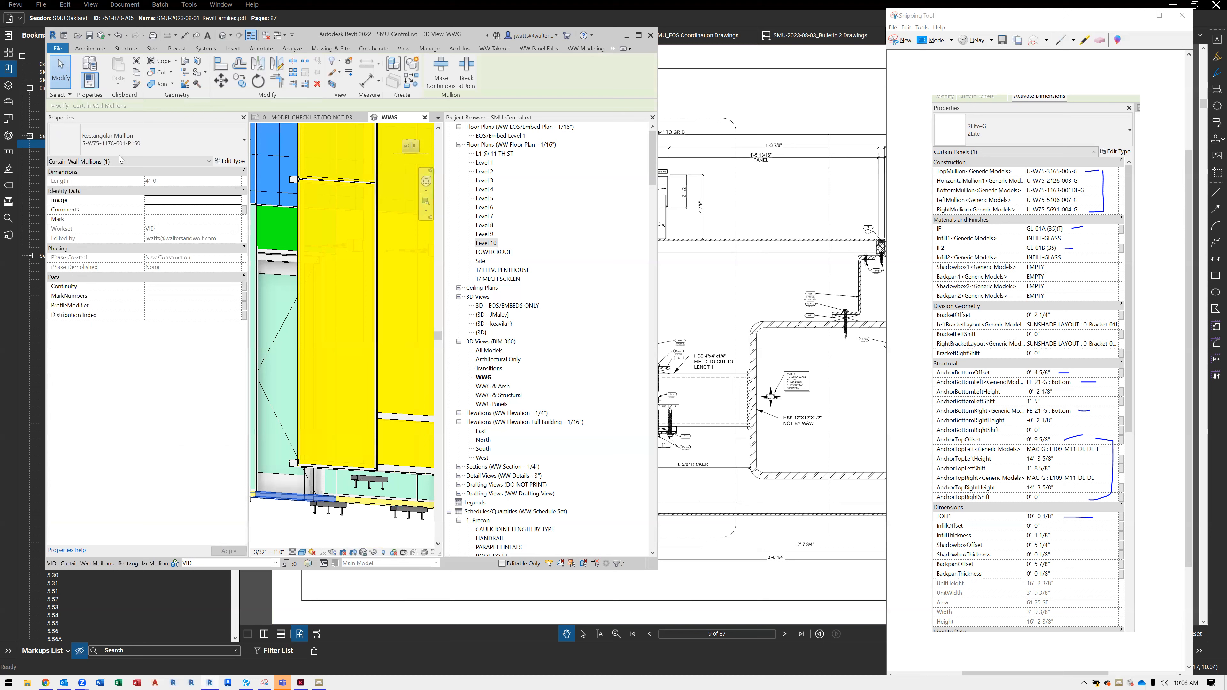
key("Escape")
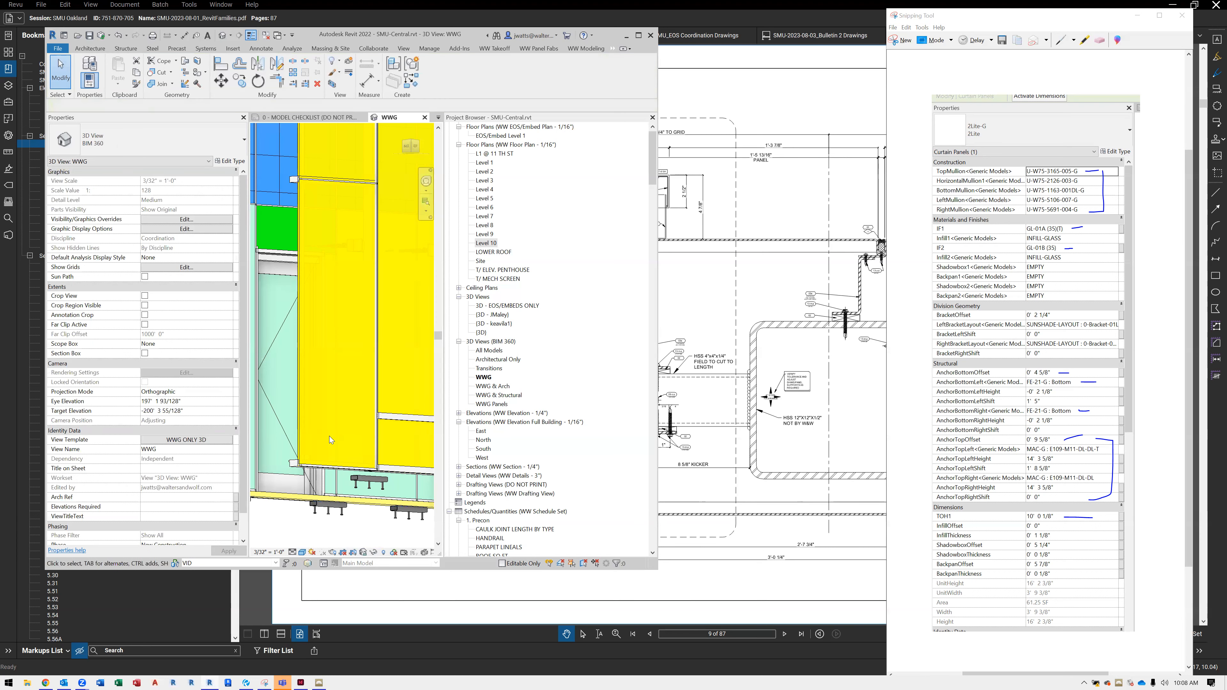
key("Return")
left_click(164, 131)
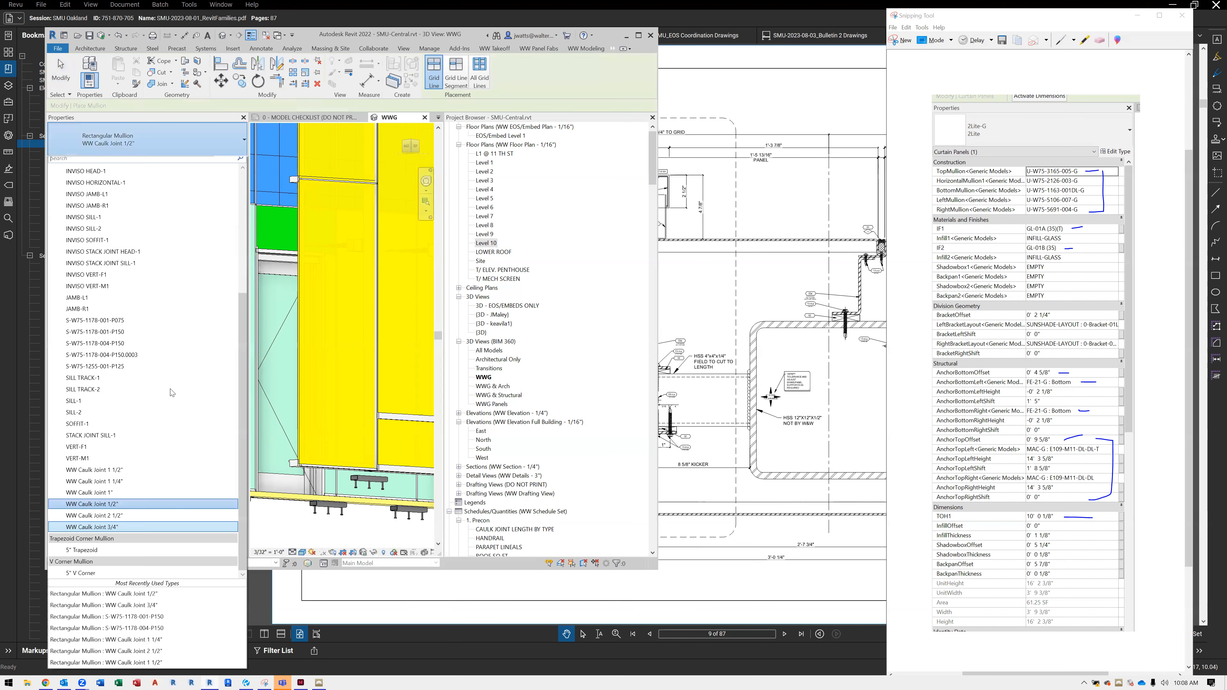
left_click(160, 336)
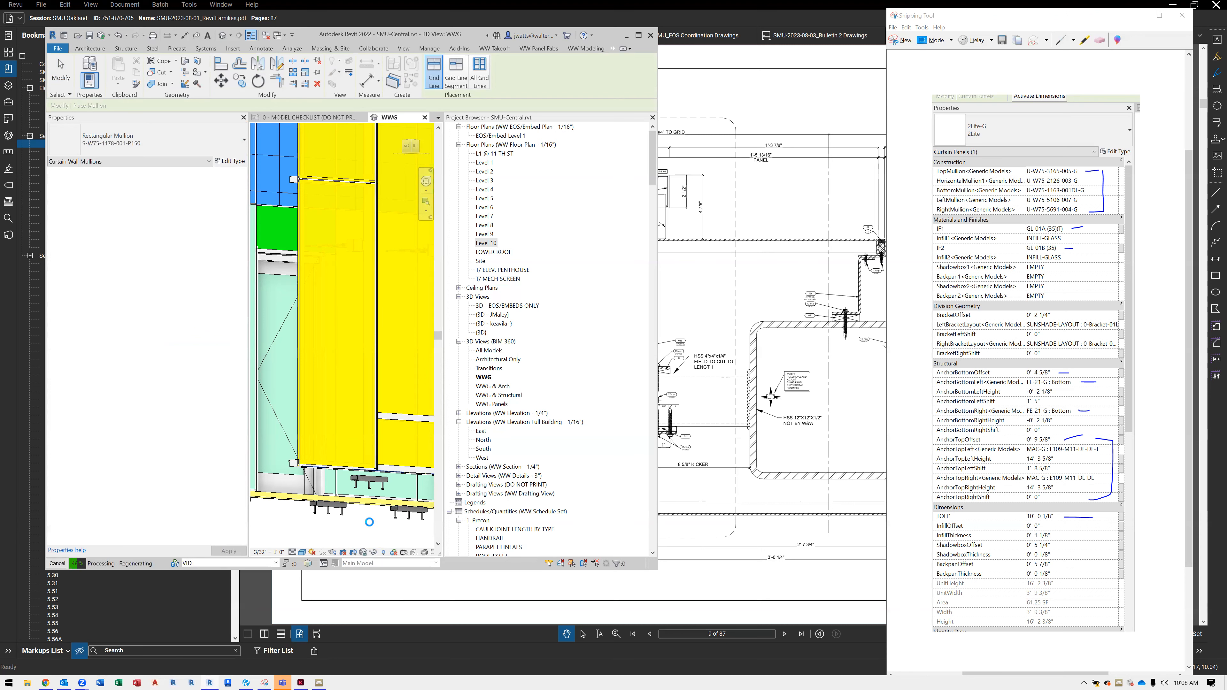
key("Escape")
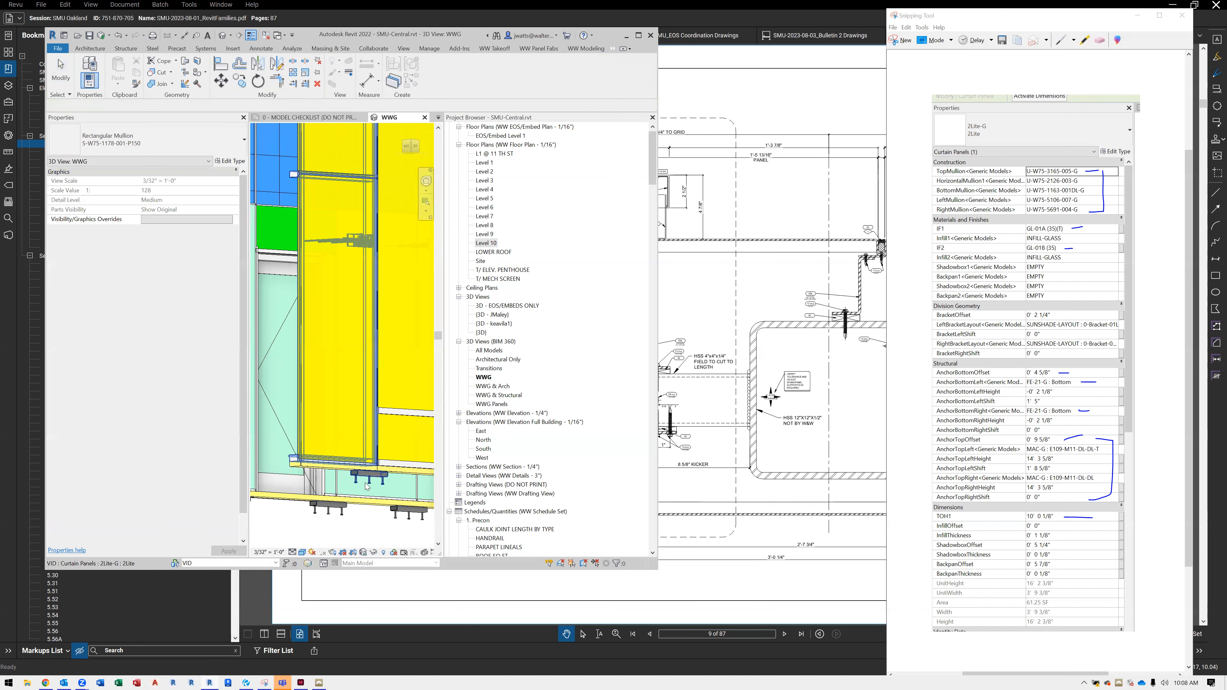
Inspect the bottom anchor beneath the end panel and view both curtain walls in the maximized model window
scroll(374, 483, "up", 3)
left_click(375, 467)
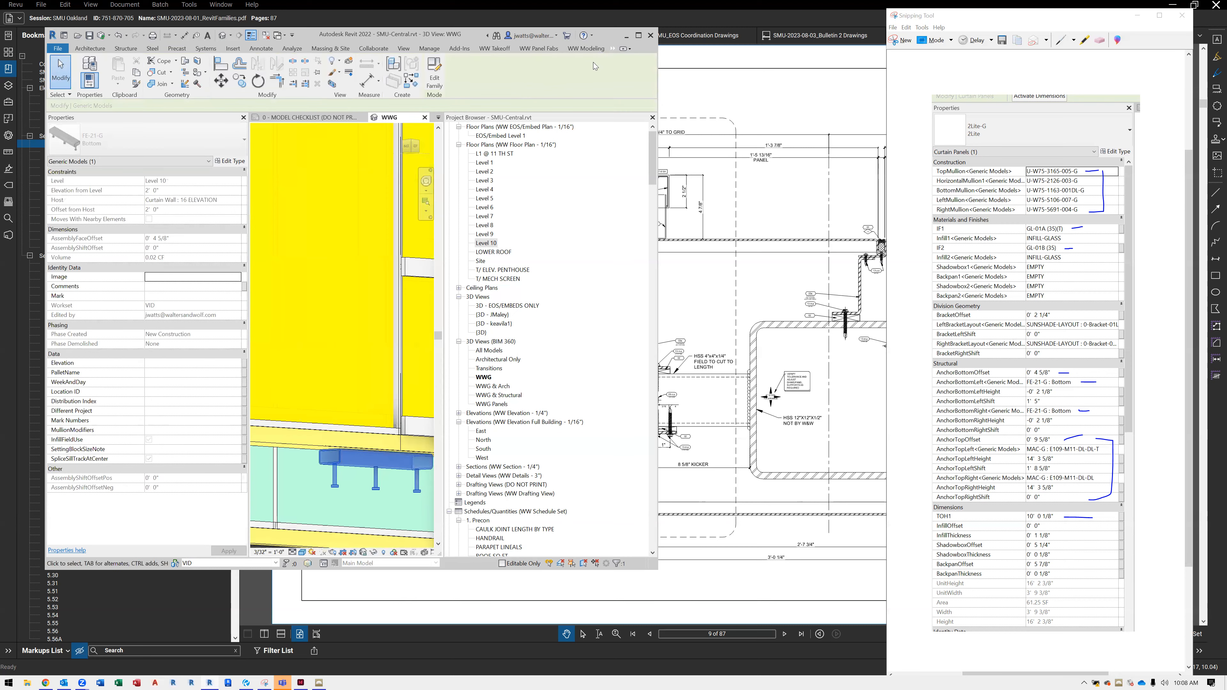
left_click(638, 35)
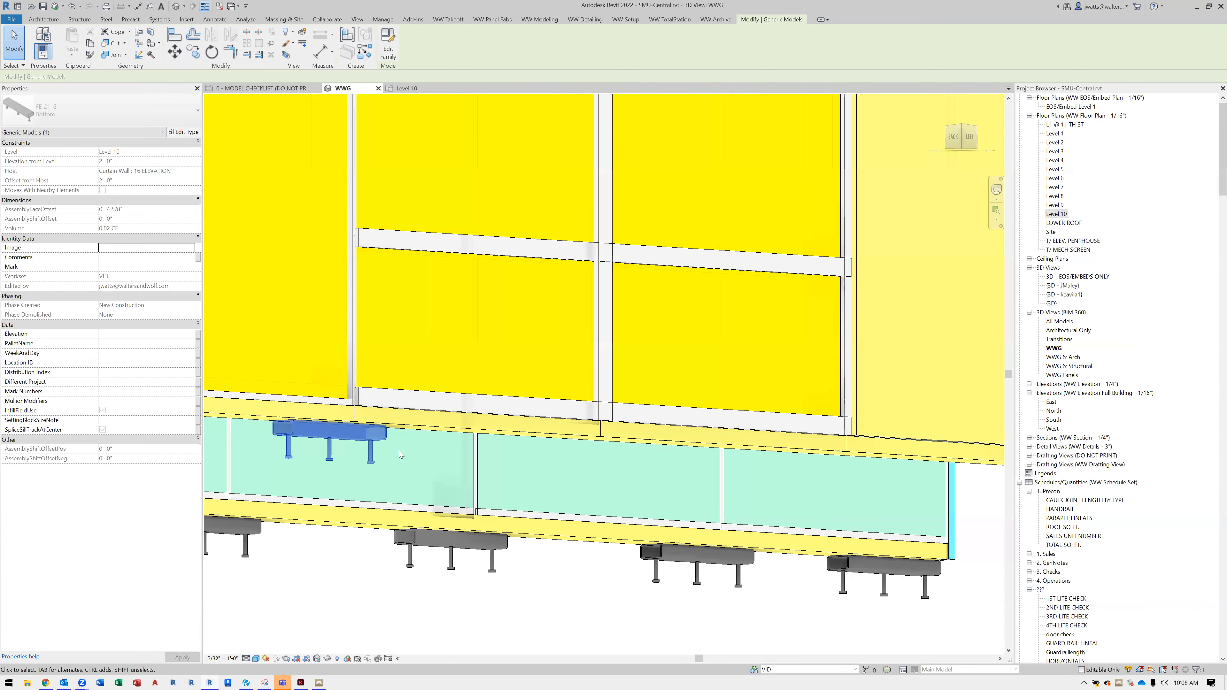
scroll(495, 542, "down", 5)
key("Escape")
middle_click_drag(485, 286, 606, 430, "shift")
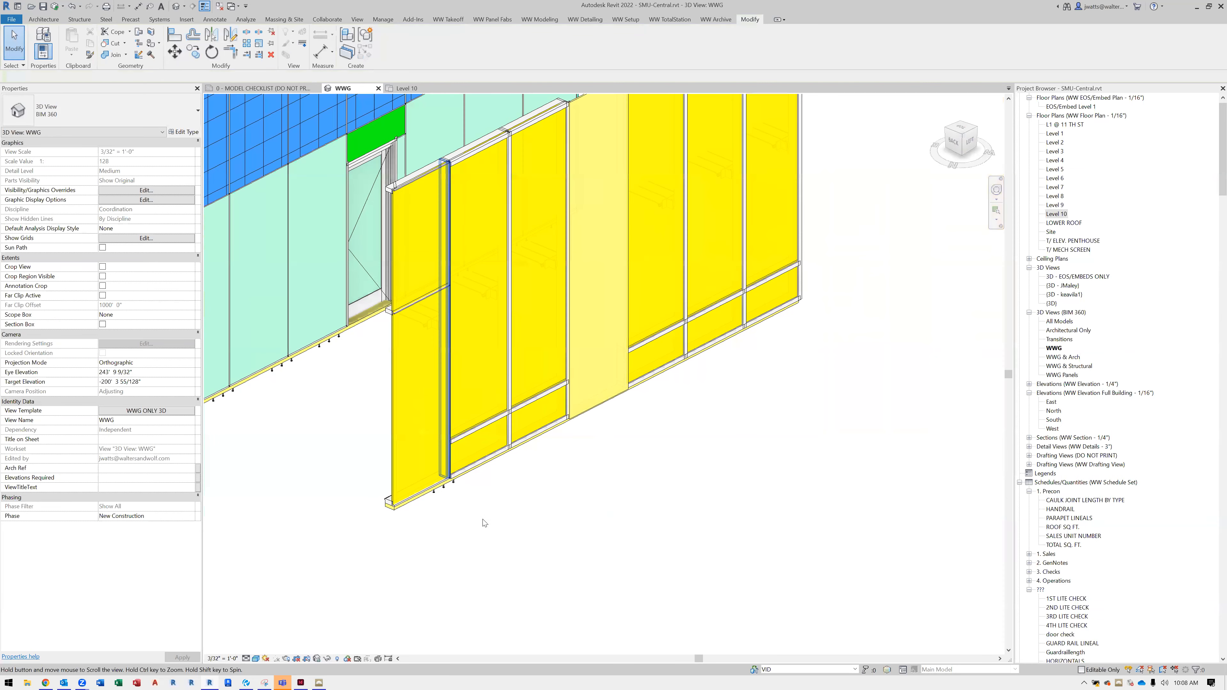
scroll(484, 520, "down", 1)
middle_click_drag(506, 503, 449, 549)
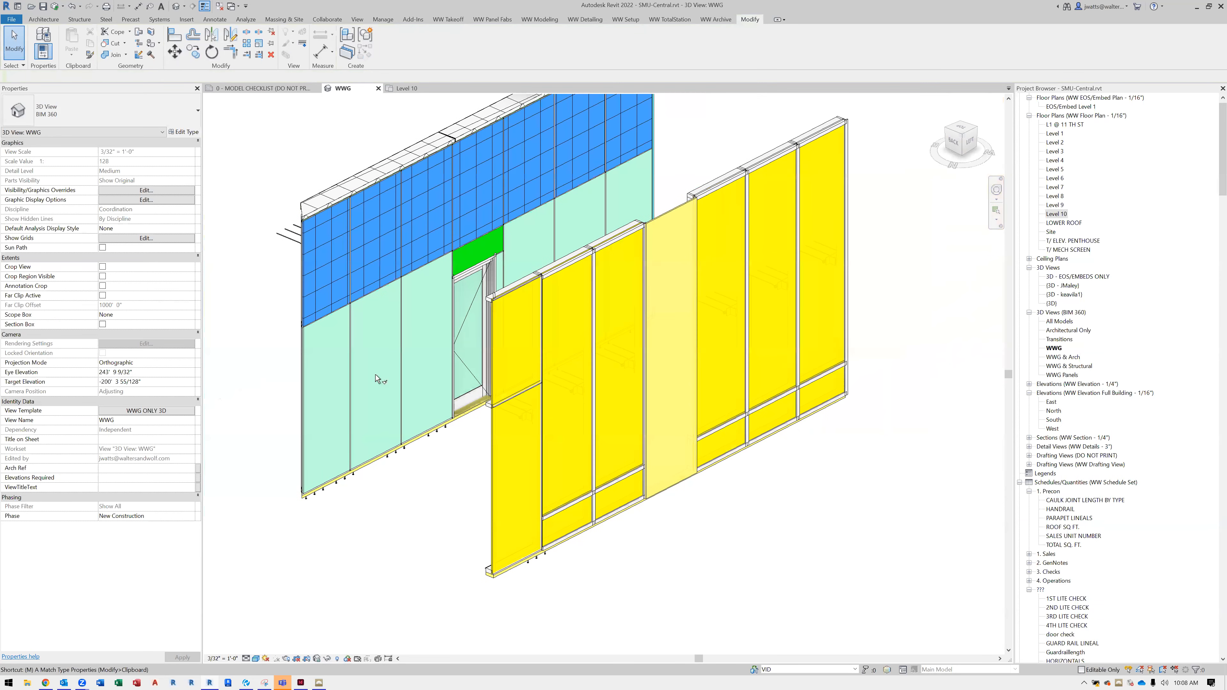
Match the new wall's end panel and the two panels beside it to the original wall's glass panels with Match Type Properties
key("a")
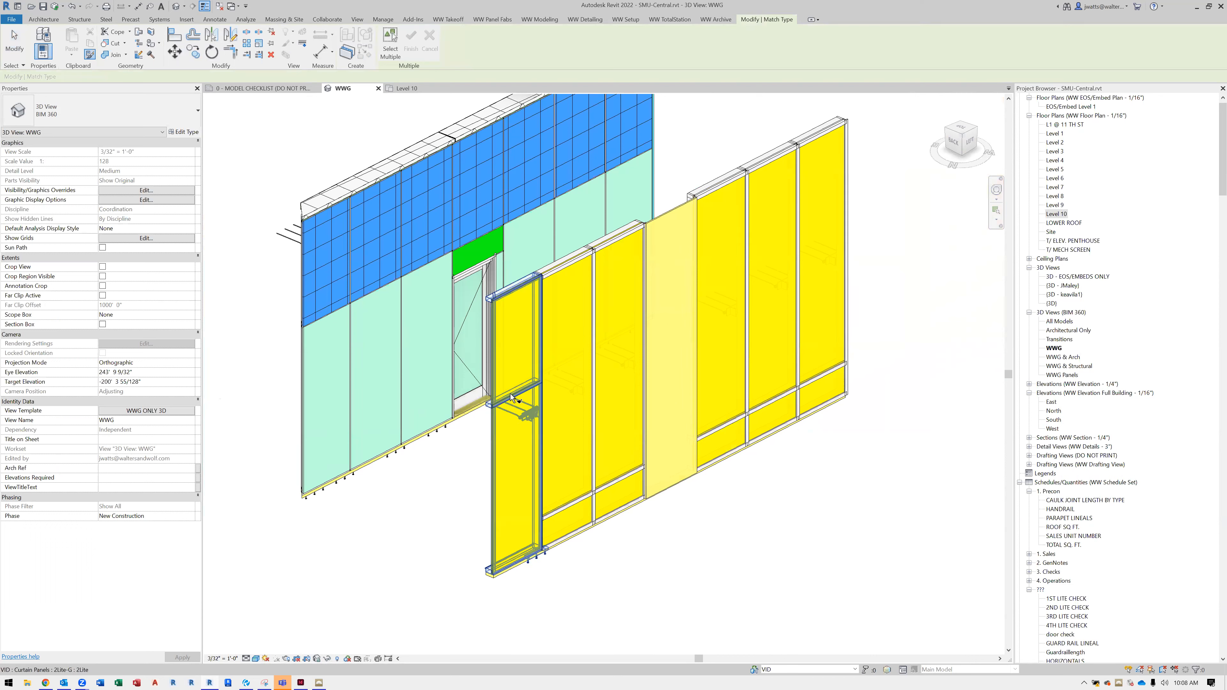
left_click(505, 556)
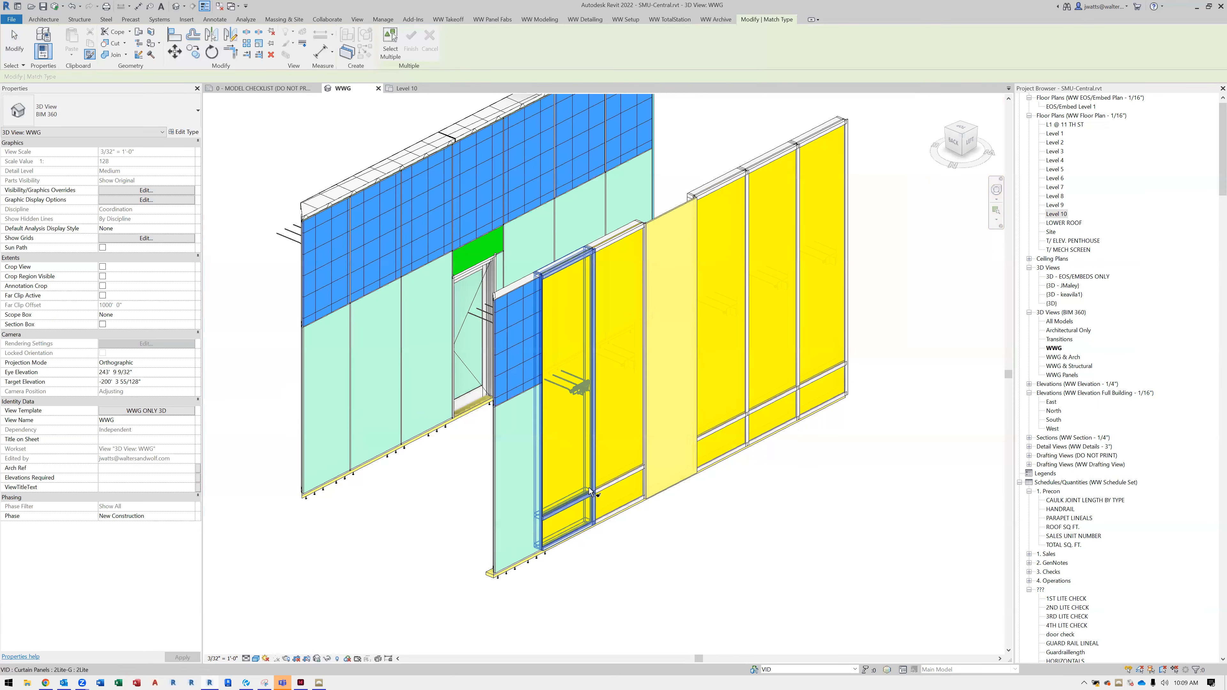
left_click(452, 580)
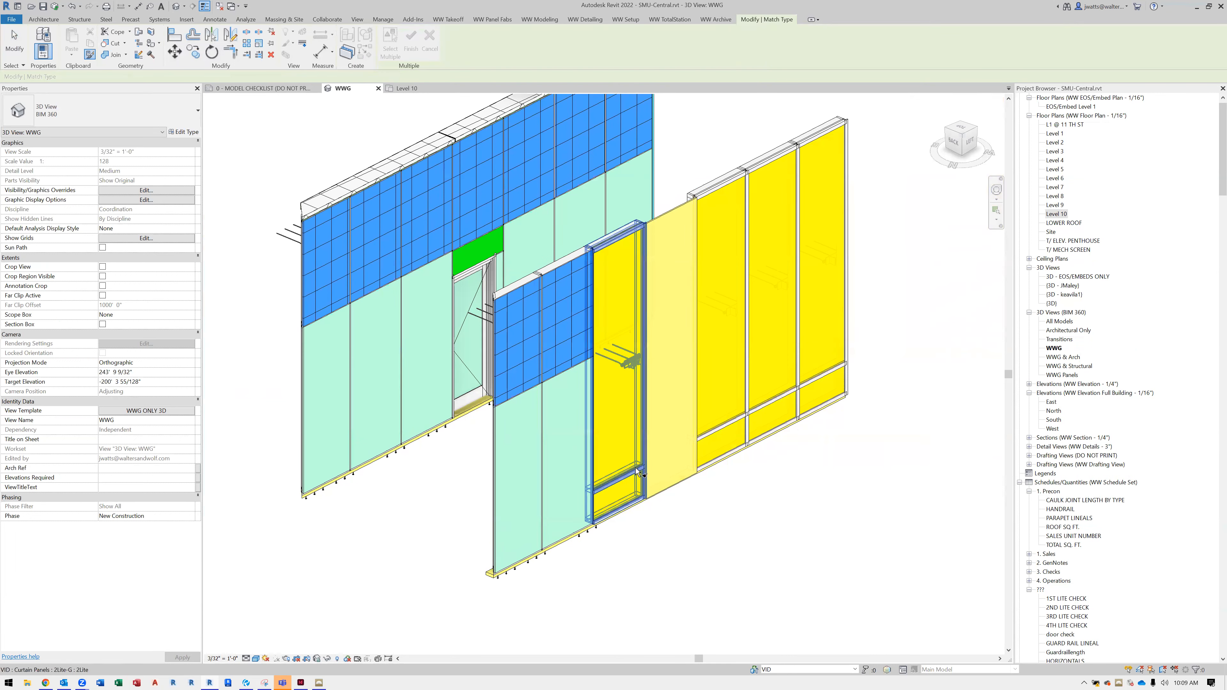
left_click(624, 595)
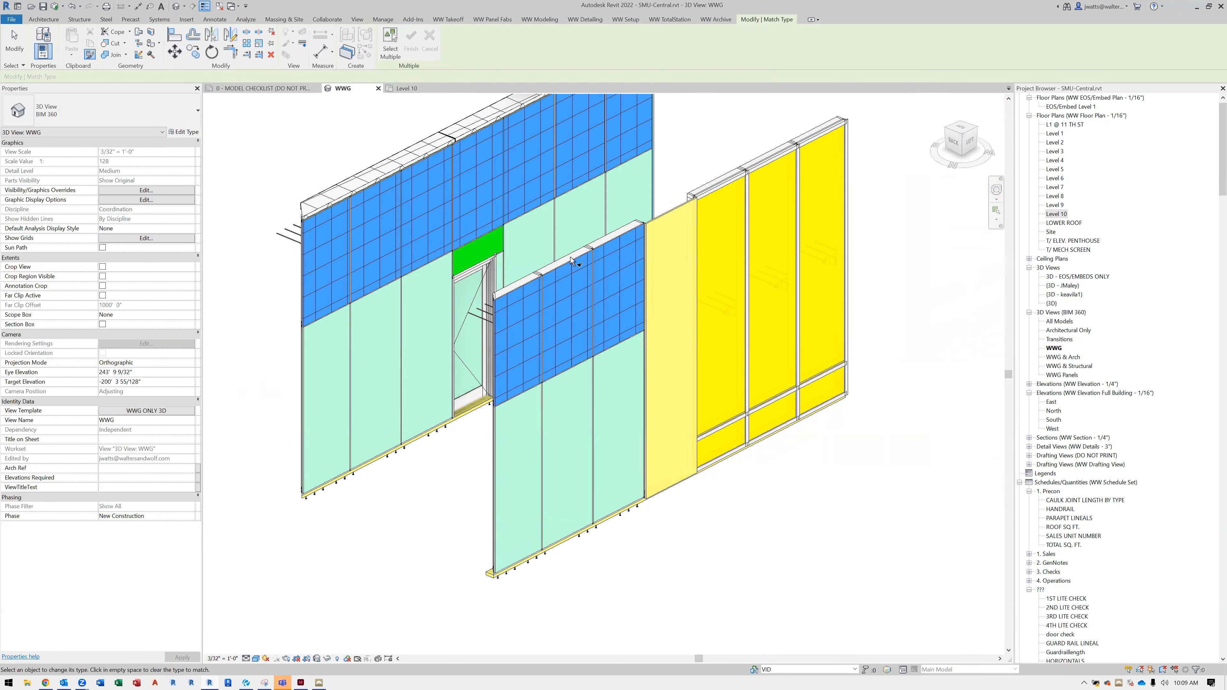
Match the new wall's blank bay to the original door panel and its last three panels to the original glass panels
left_click(673, 213)
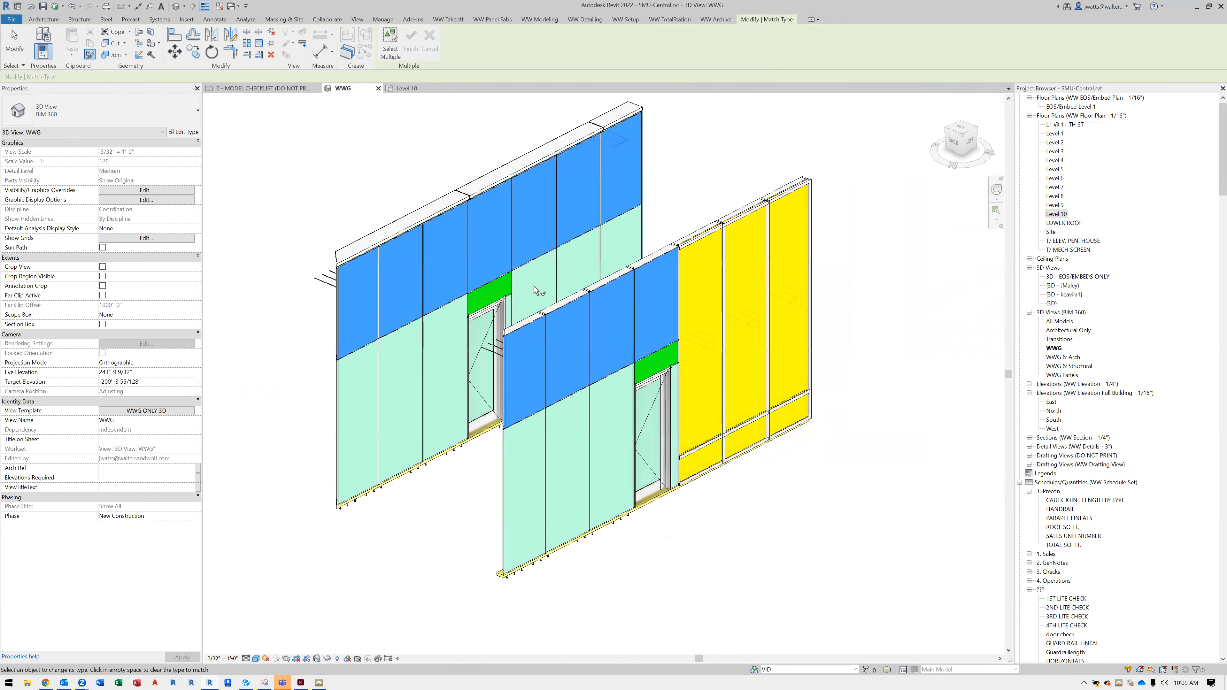
left_click(681, 455)
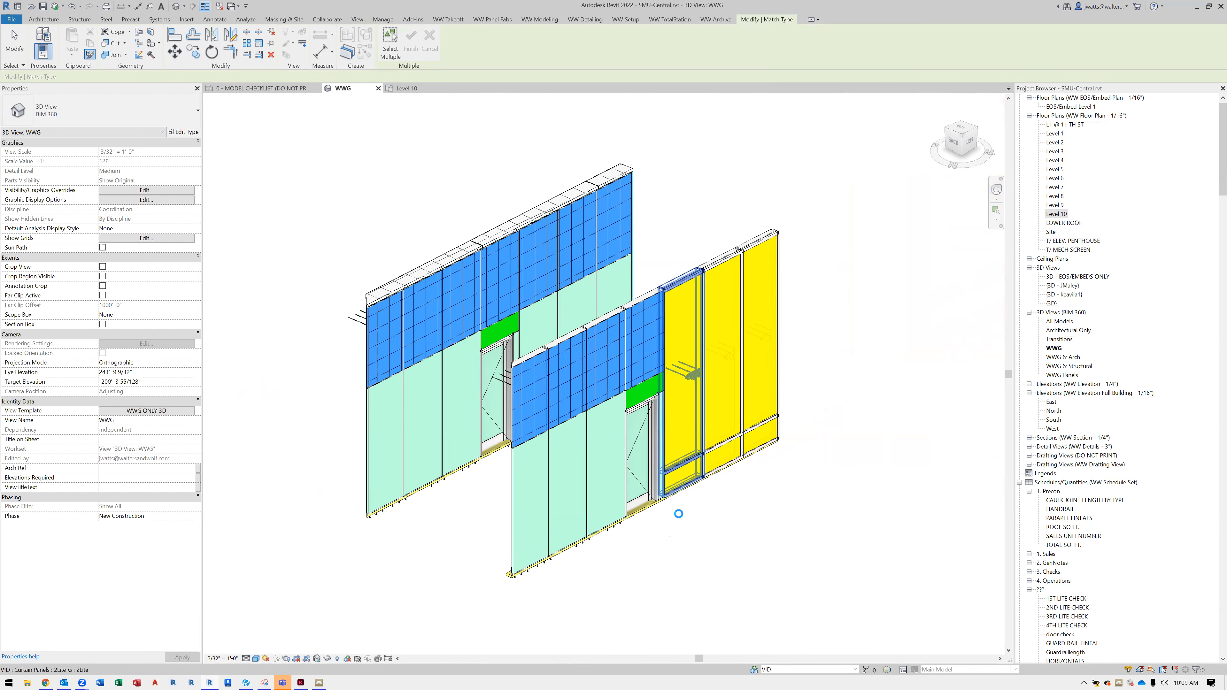
left_click(727, 433)
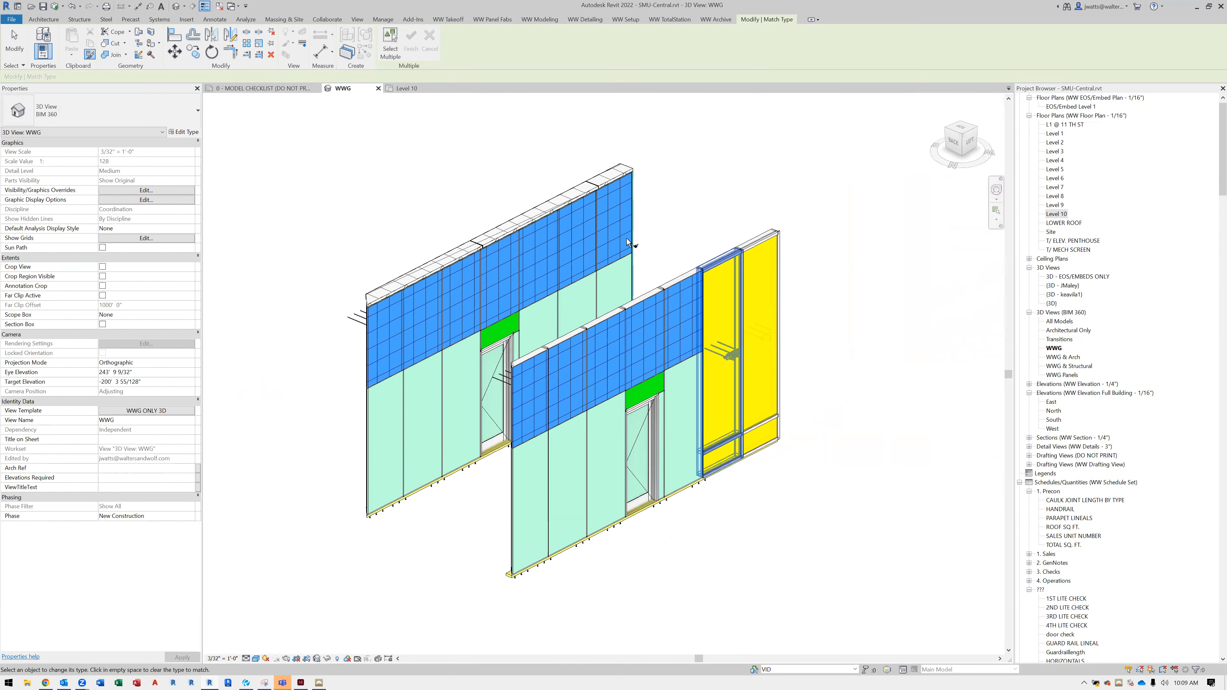
left_click(741, 407)
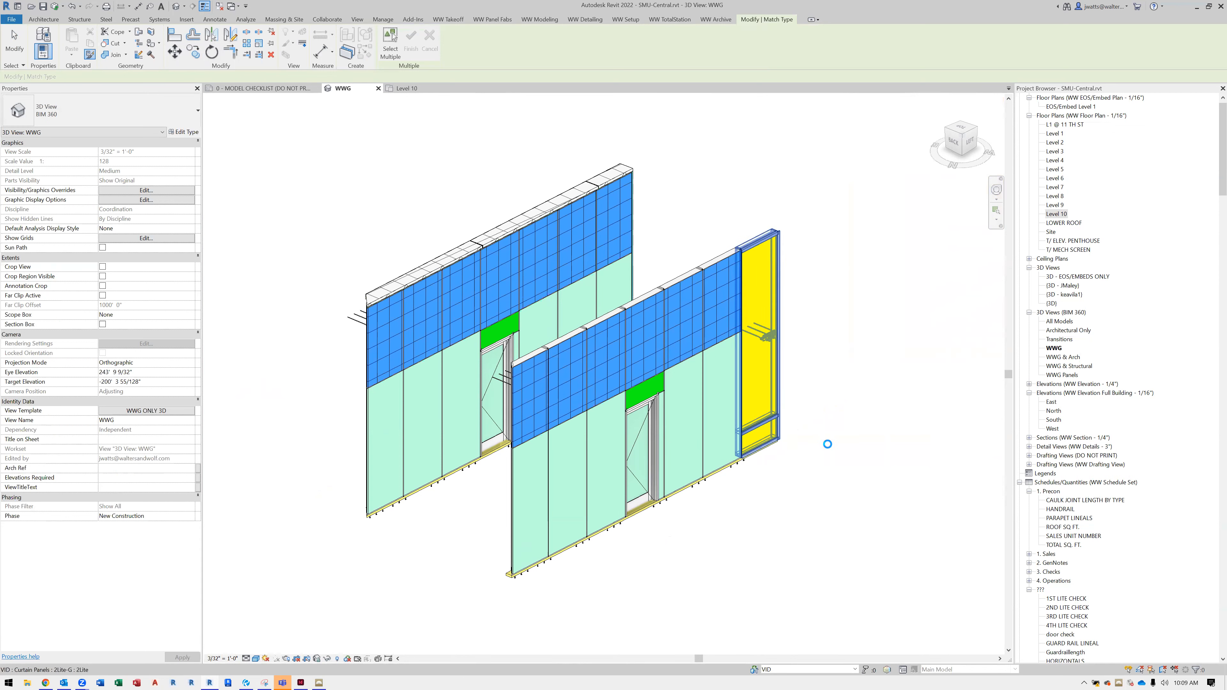
key("Escape")
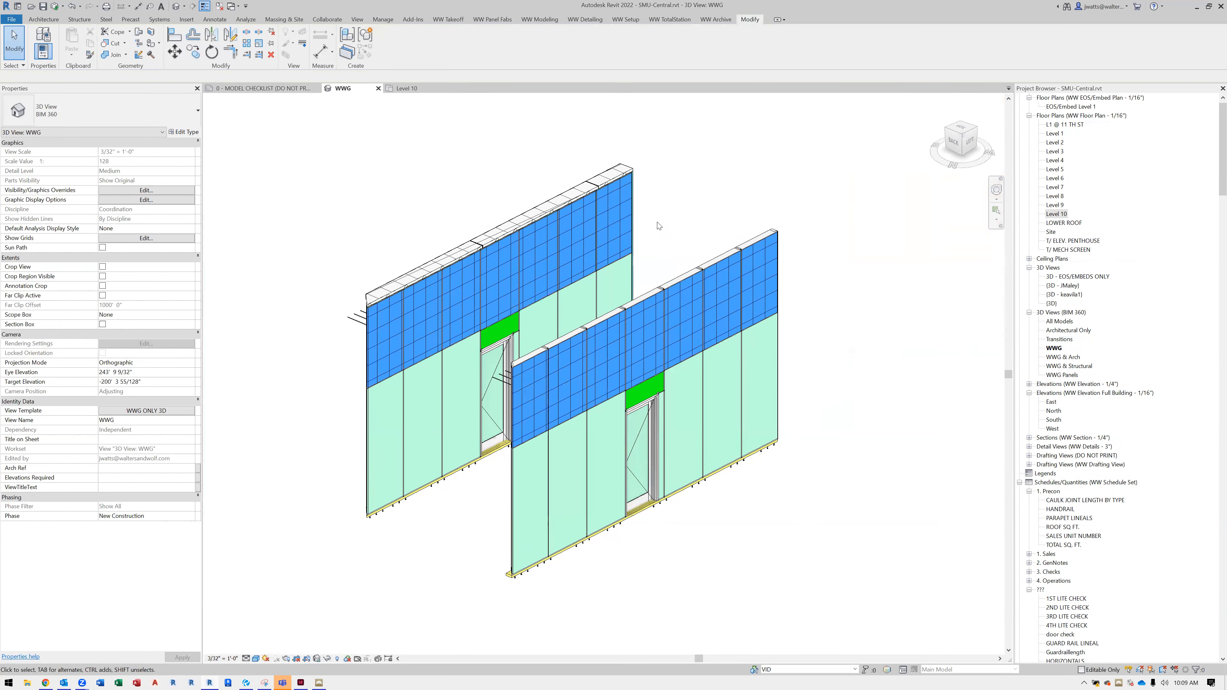
Copy the new 16 ELEVATION curtain wall and paste the duplicate aligned to the same place
left_click(609, 180)
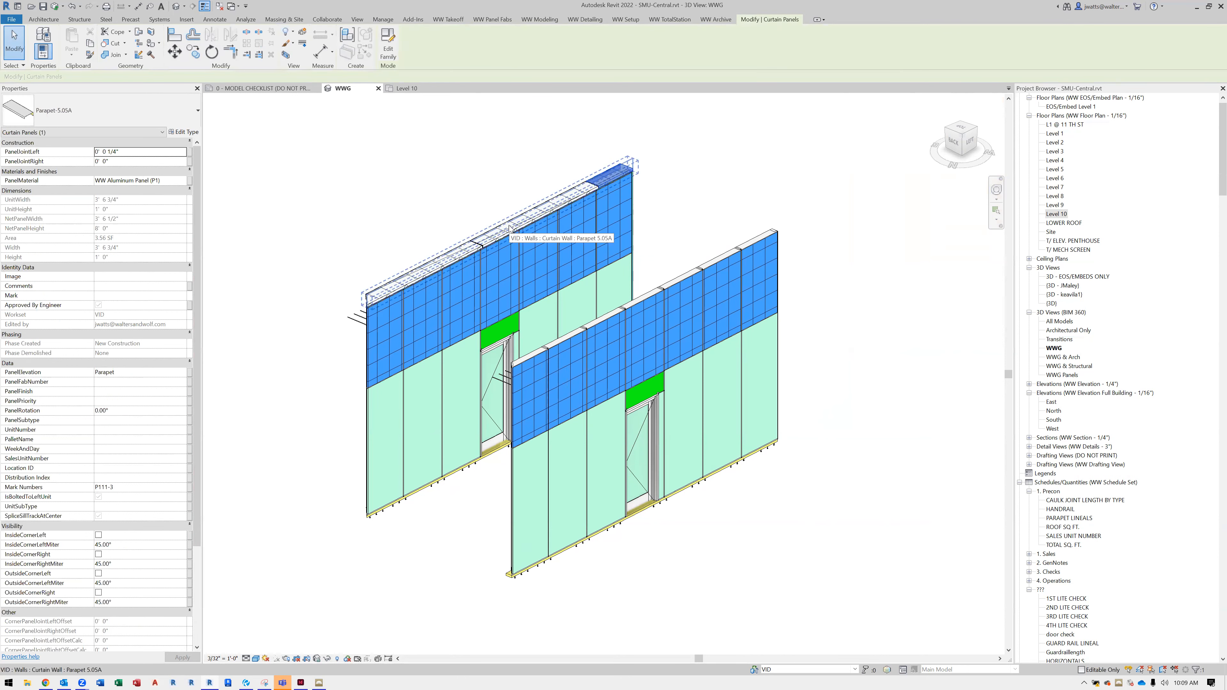
key("Escape")
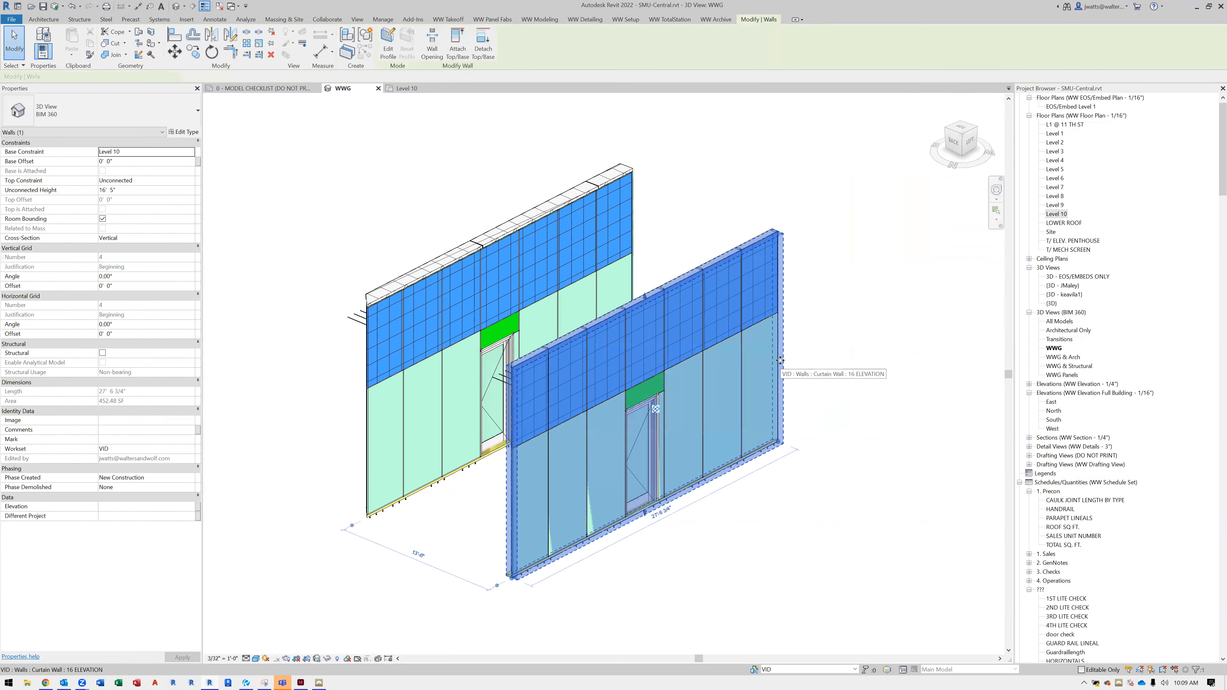
key("ctrl+c")
left_click(811, 361)
left_click(73, 56)
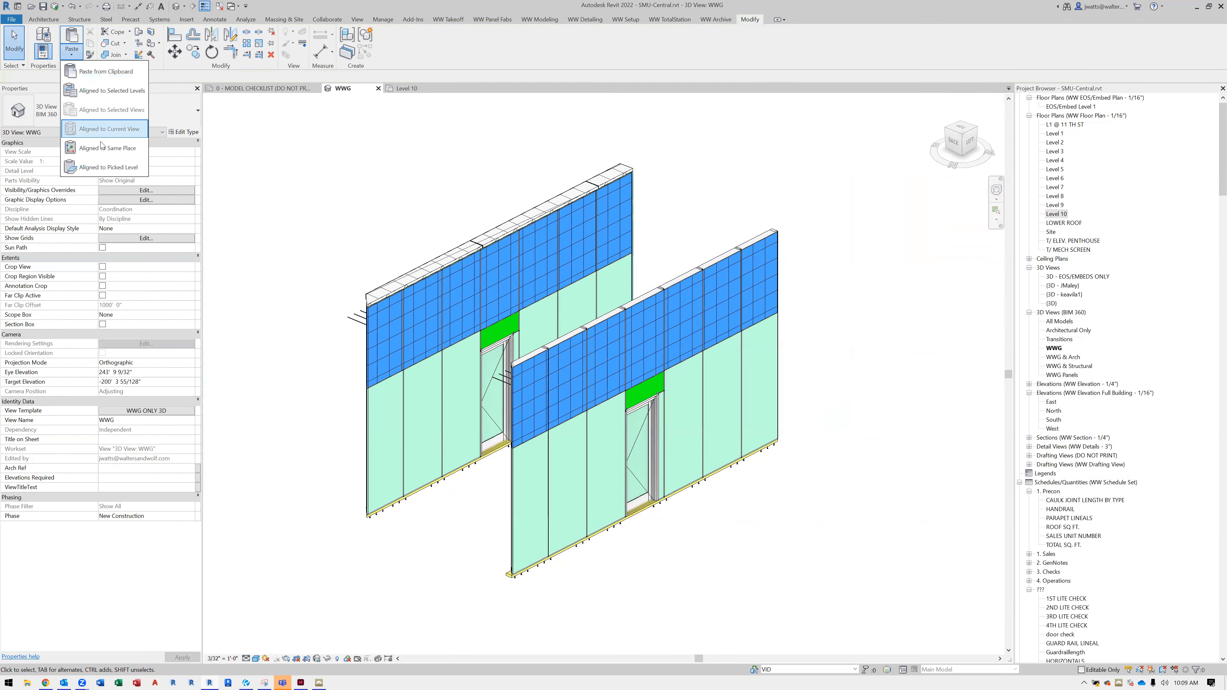
left_click(104, 148)
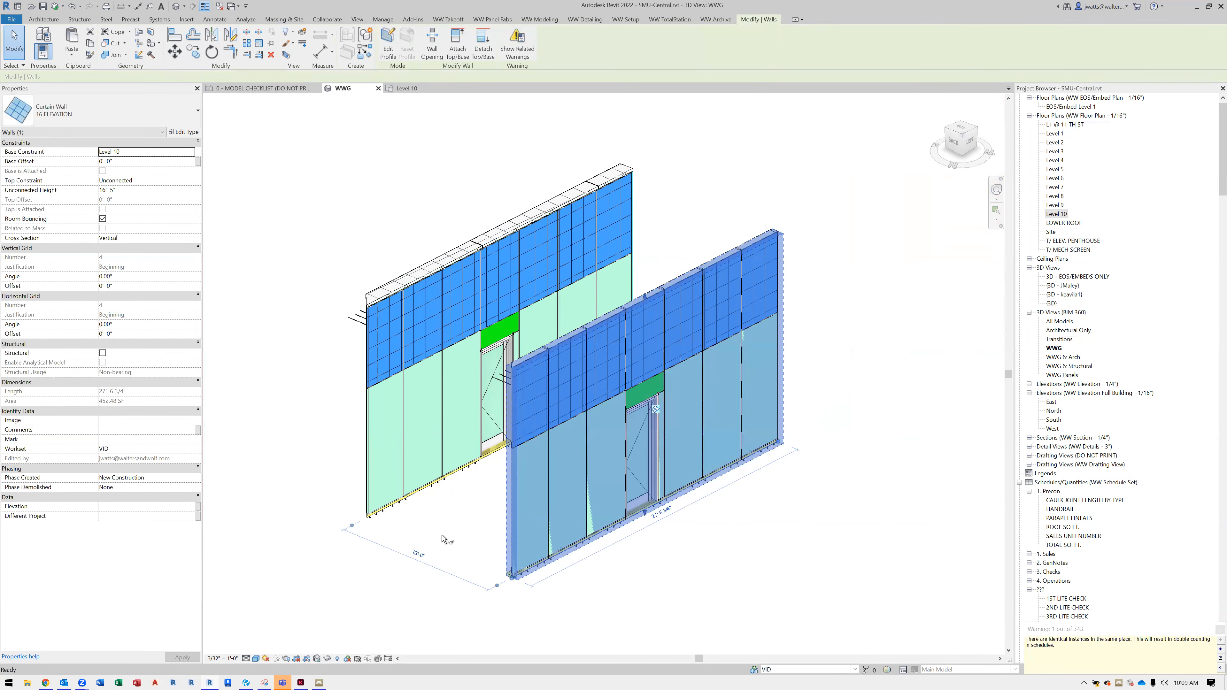
Match the pasted wall to the original wall's Parapet 5.05A type, resolving the panel type error with Delete Type
key("m")
key("a")
left_click(524, 392)
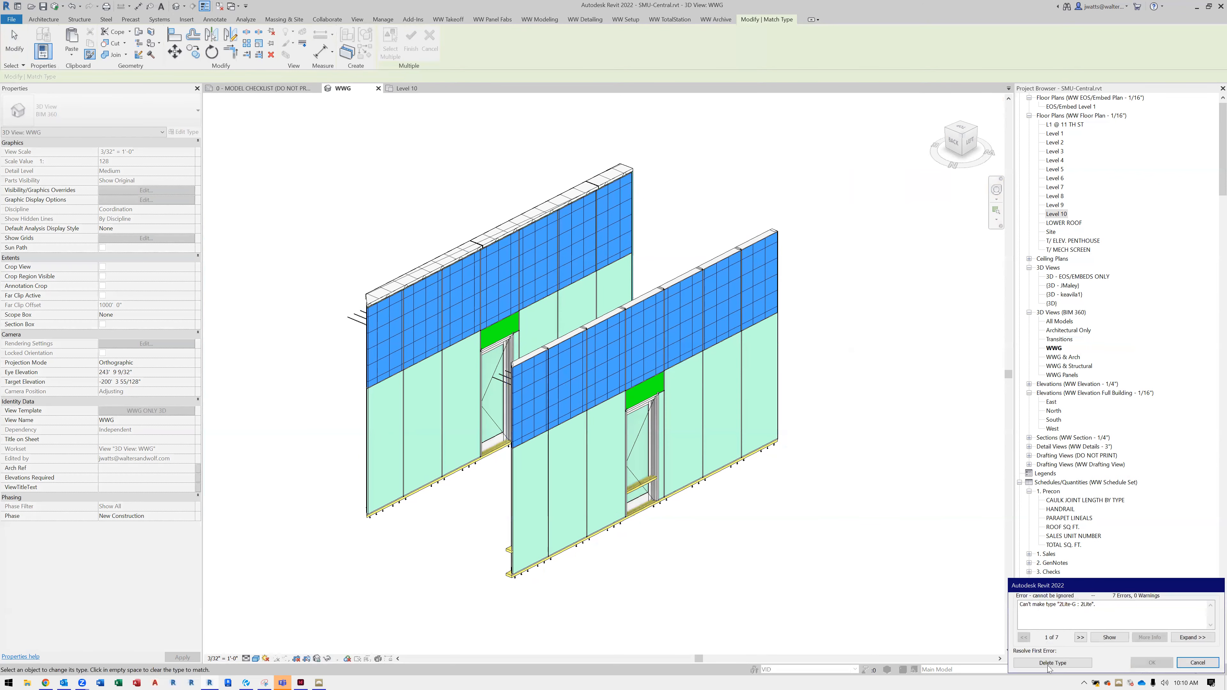
left_click(1051, 664)
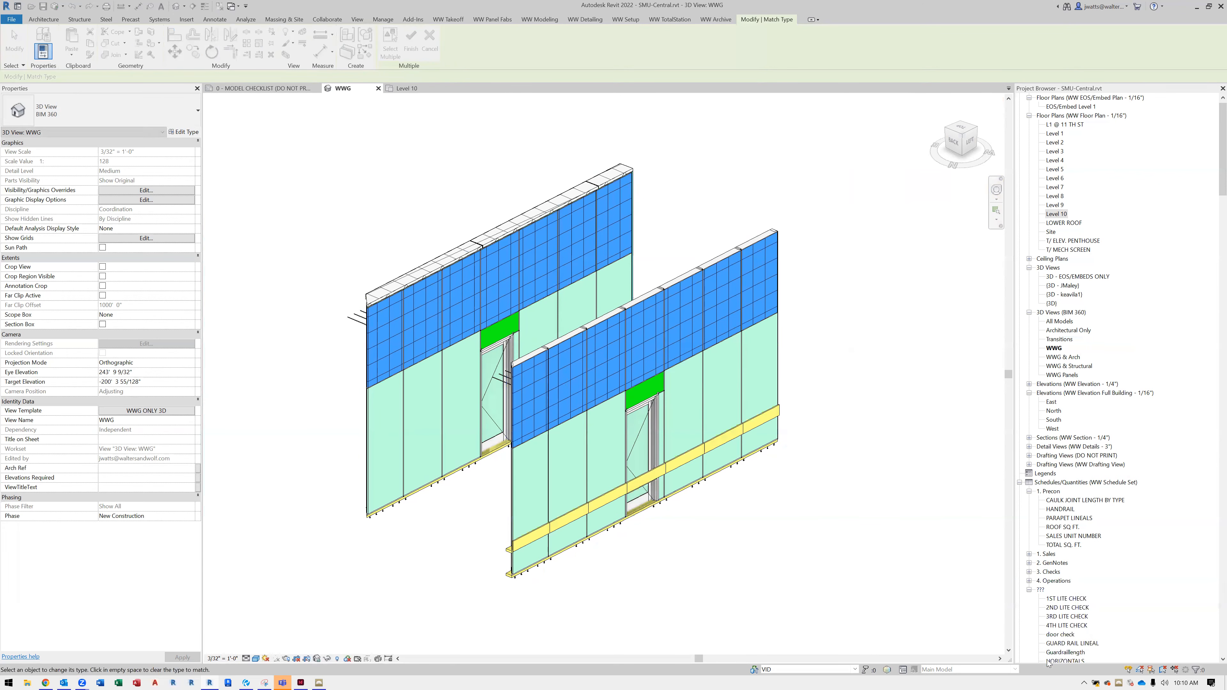
key("Escape")
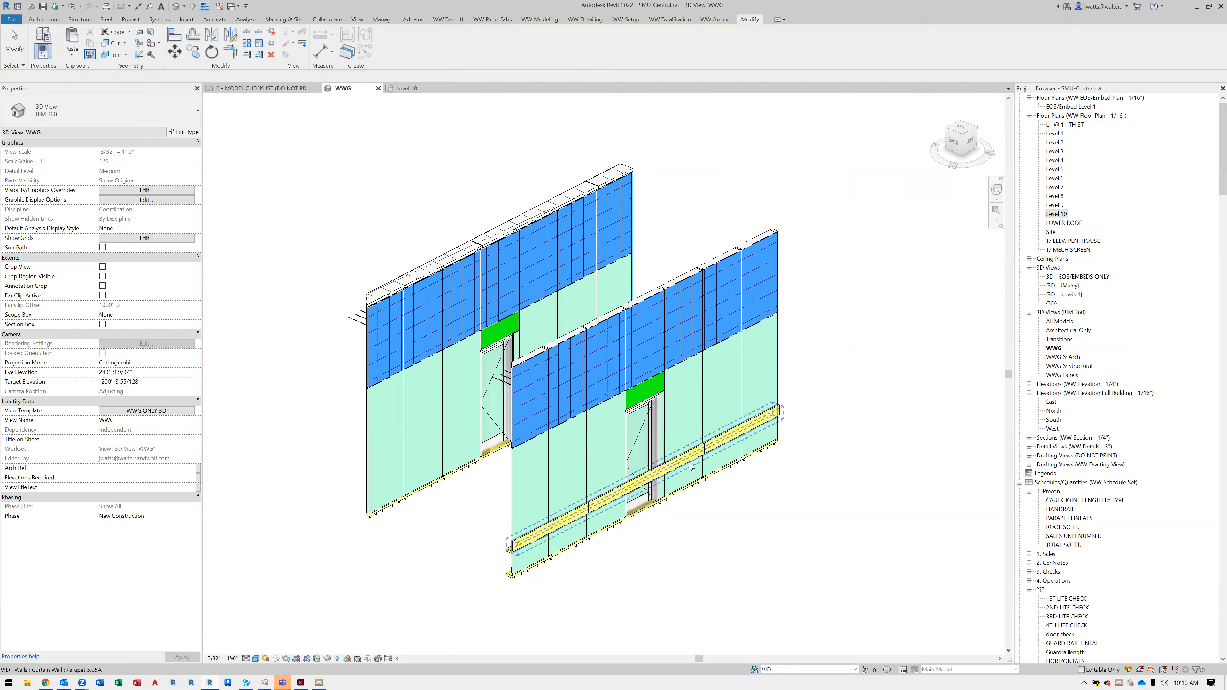
Set the pasted Parapet 5.05A wall's base constraint to LOWER ROOF so it sits on top of the new curtain wall
left_click(497, 242)
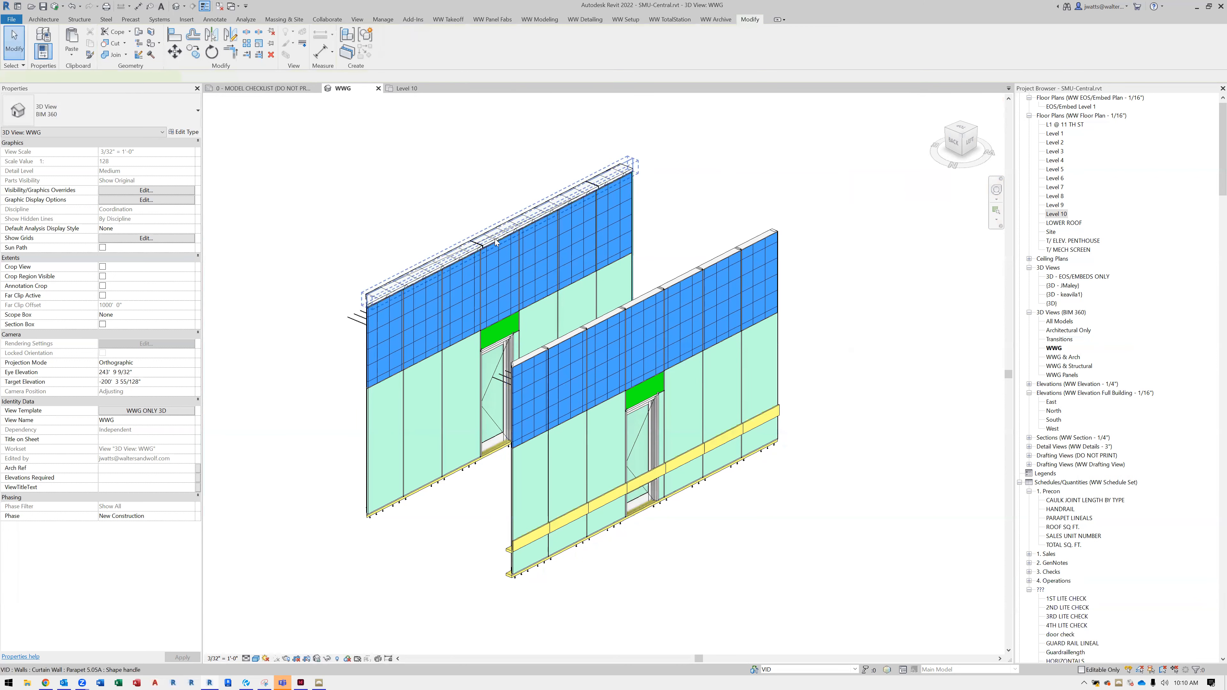
left_click(635, 485)
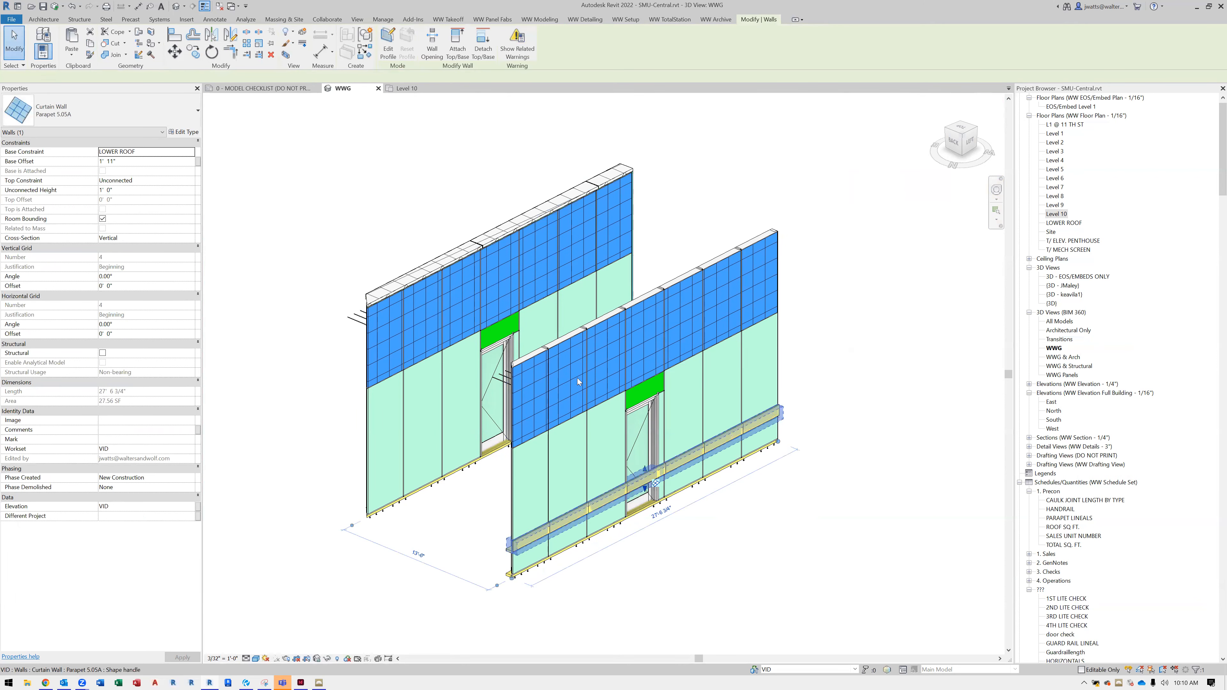
left_click(189, 155)
left_click(121, 161)
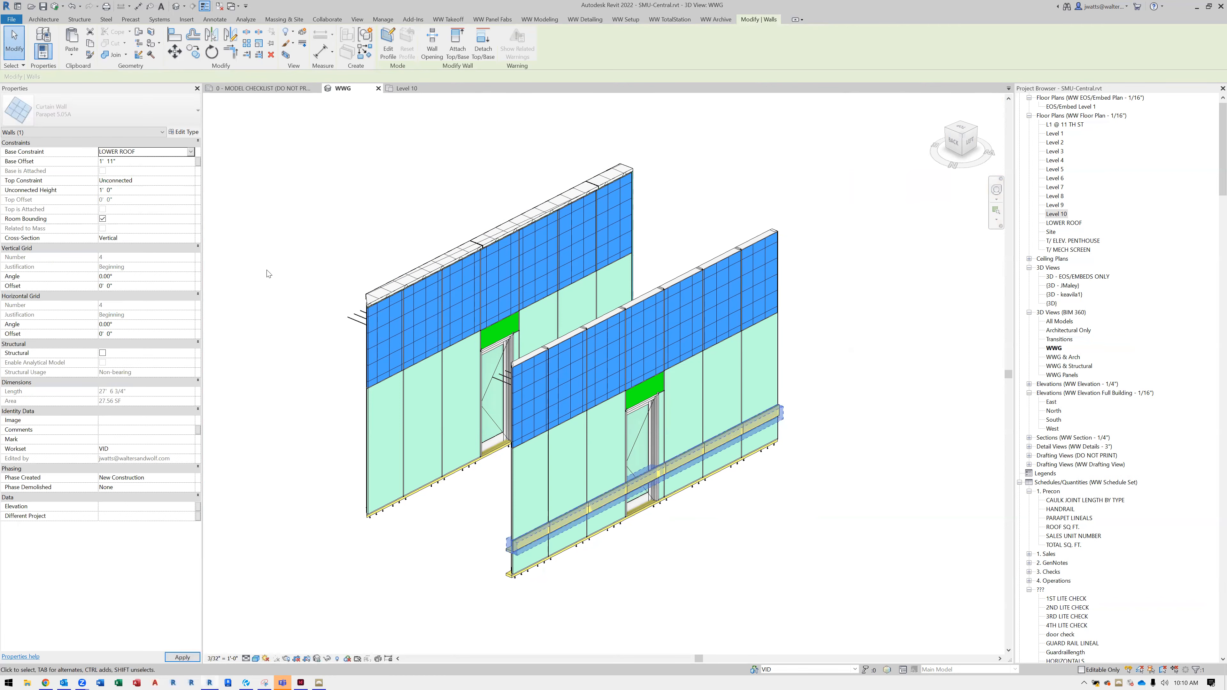
left_click(465, 509)
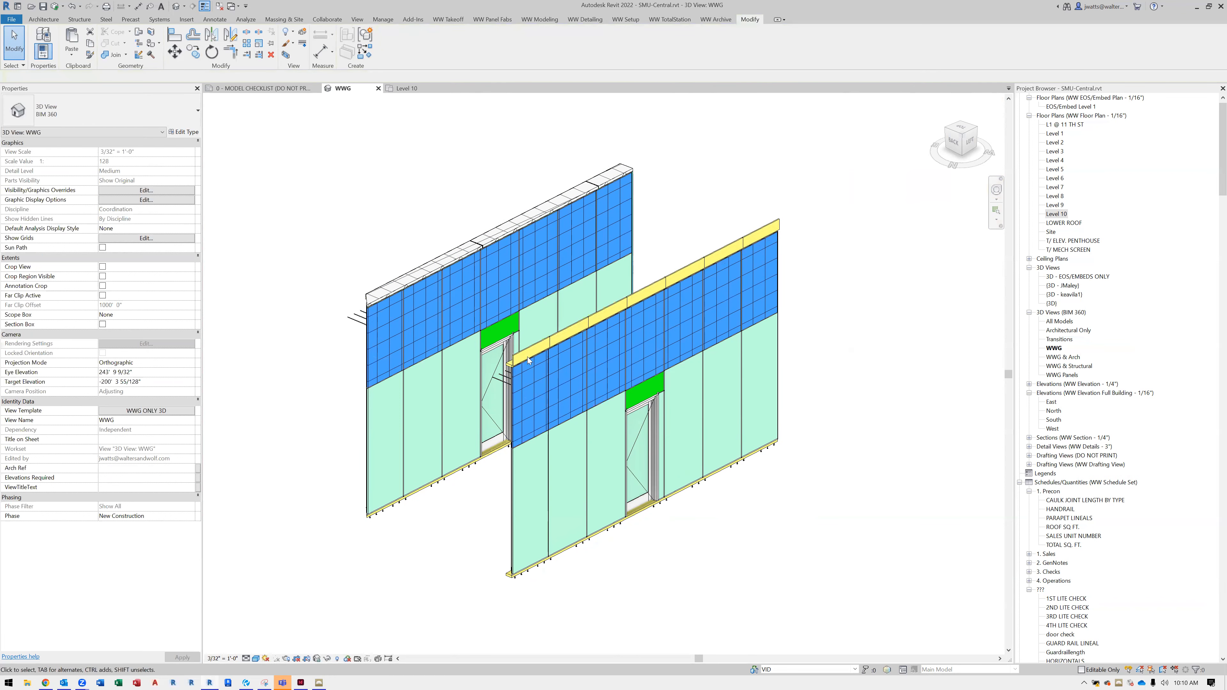
Select all panels on the new parapet wall and change them to the Parapet-5.05A panel type
scroll(528, 360, "up", 5)
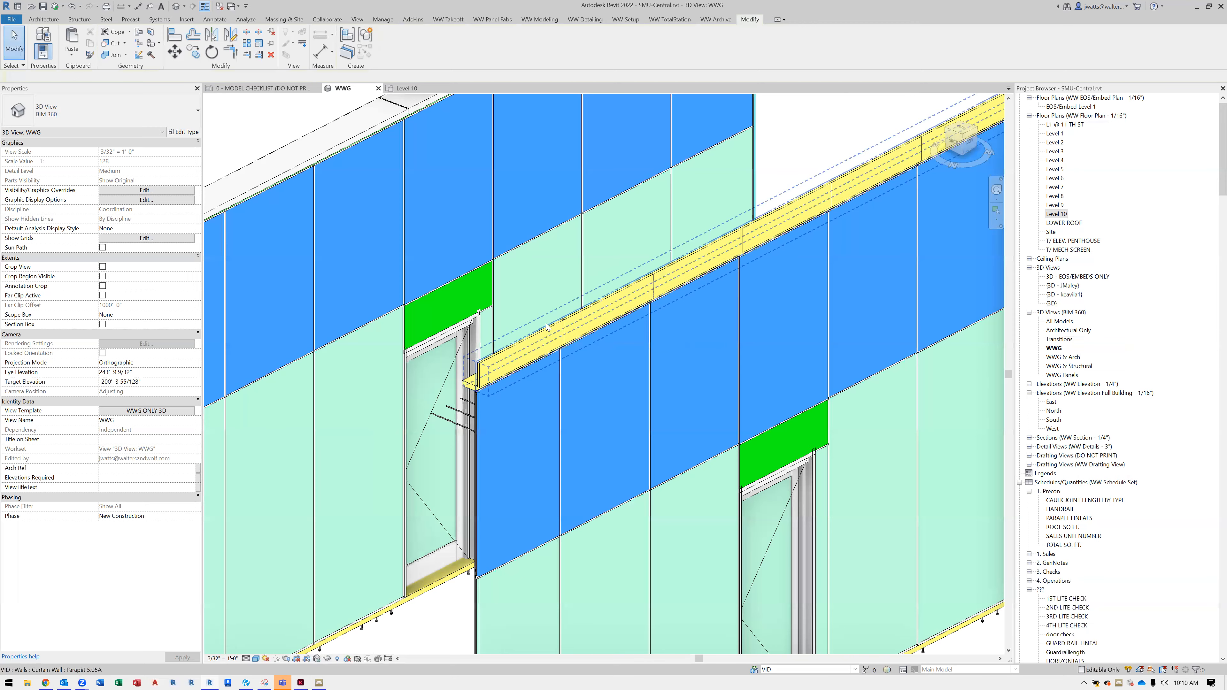
scroll(545, 323, "up", 2)
right_click(545, 323)
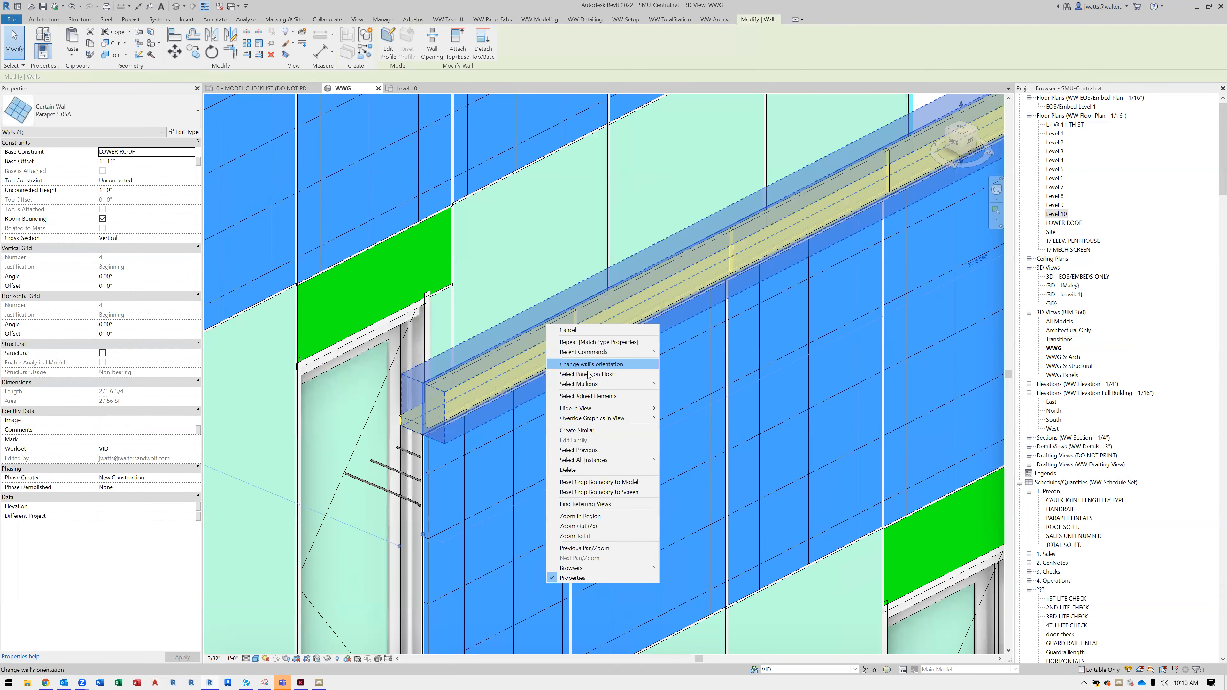
left_click(188, 122)
type("par")
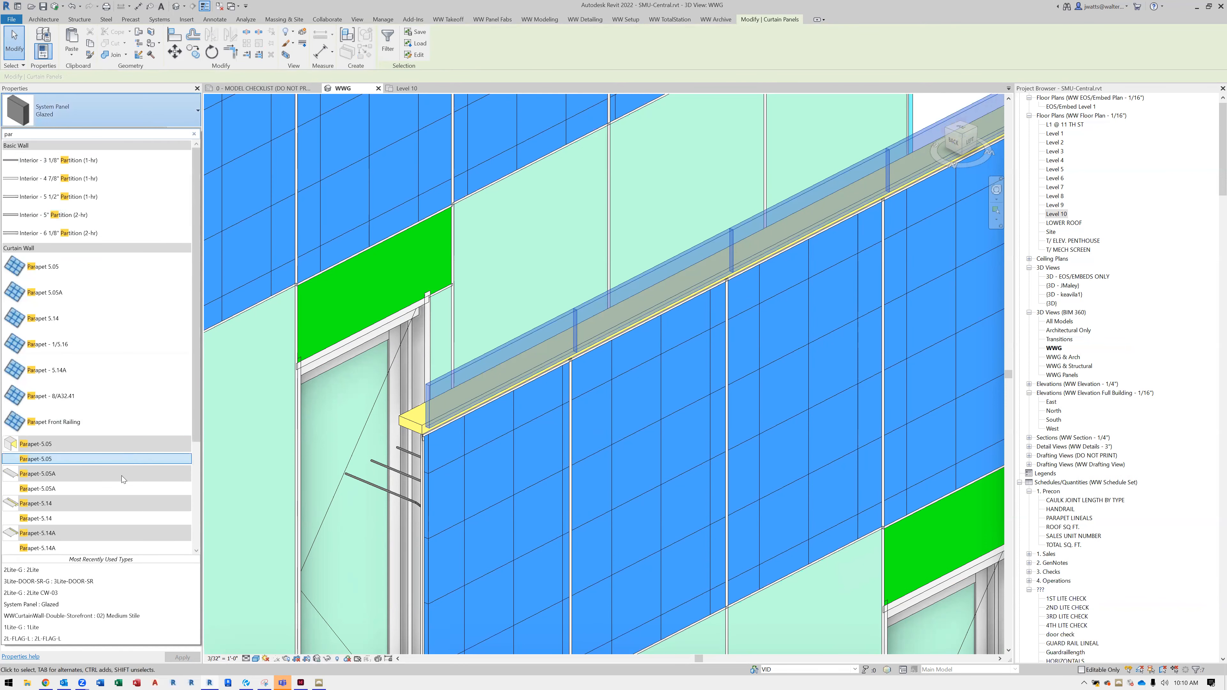
left_click(113, 490)
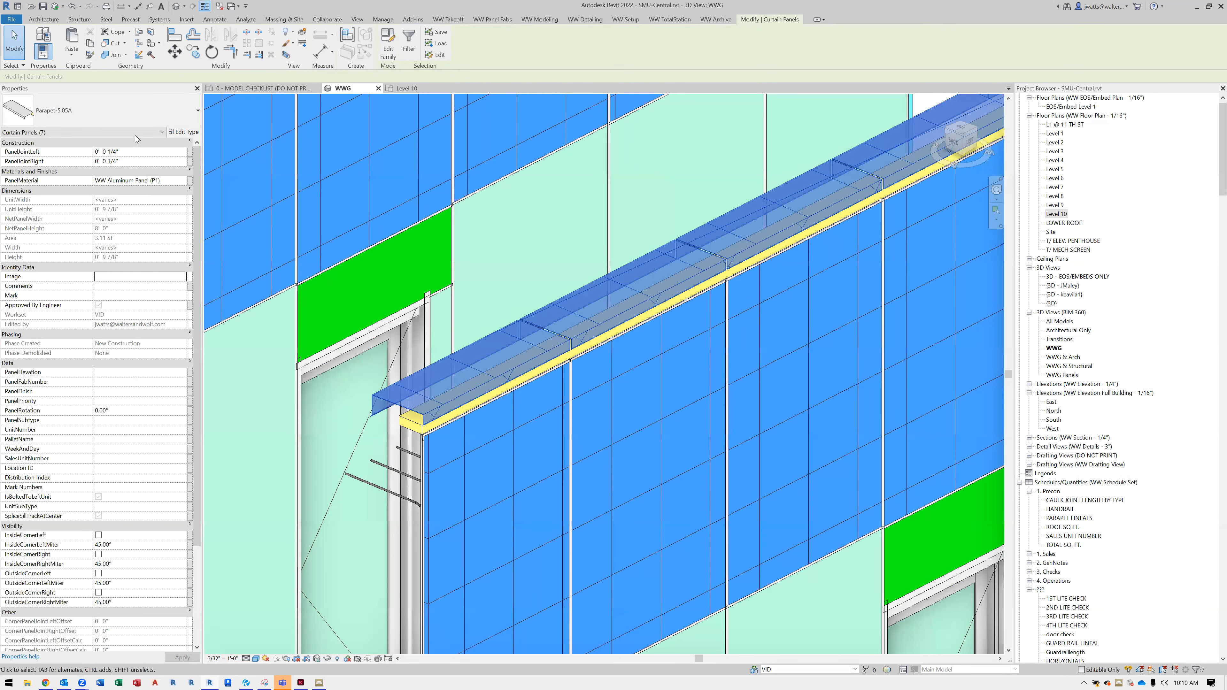
Switch the selected parapet panels to Parapet-5.14 and from that to Parapet-5.05
left_click(136, 121)
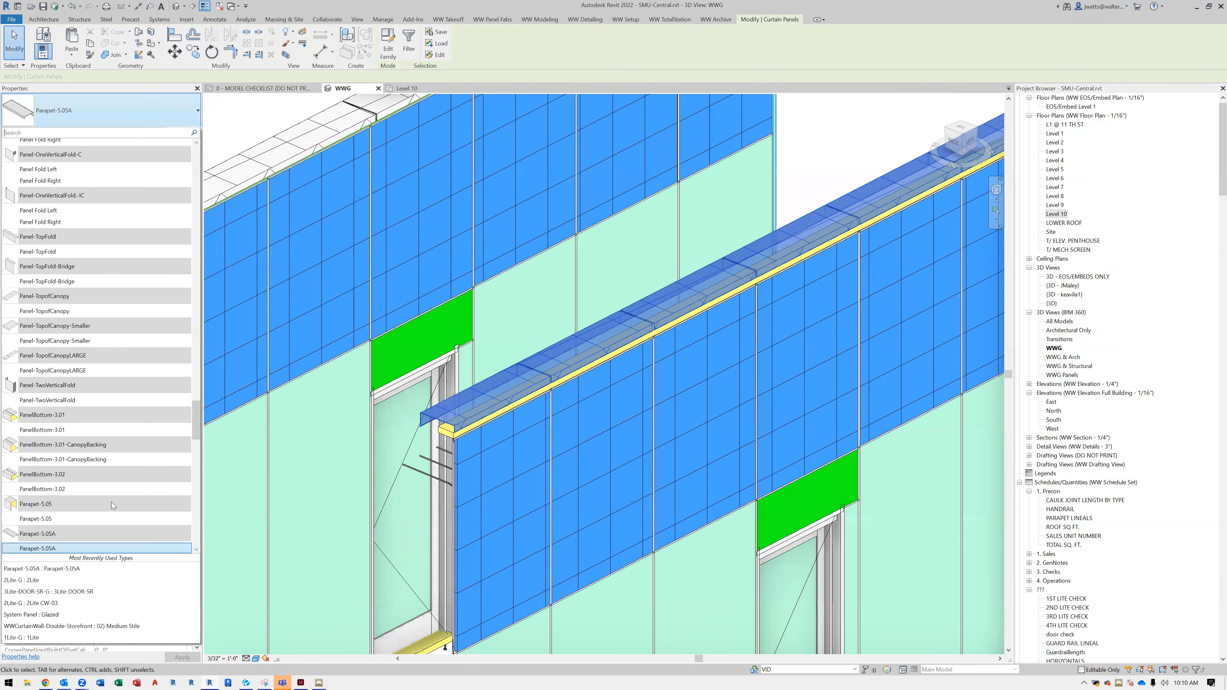
left_click(120, 533)
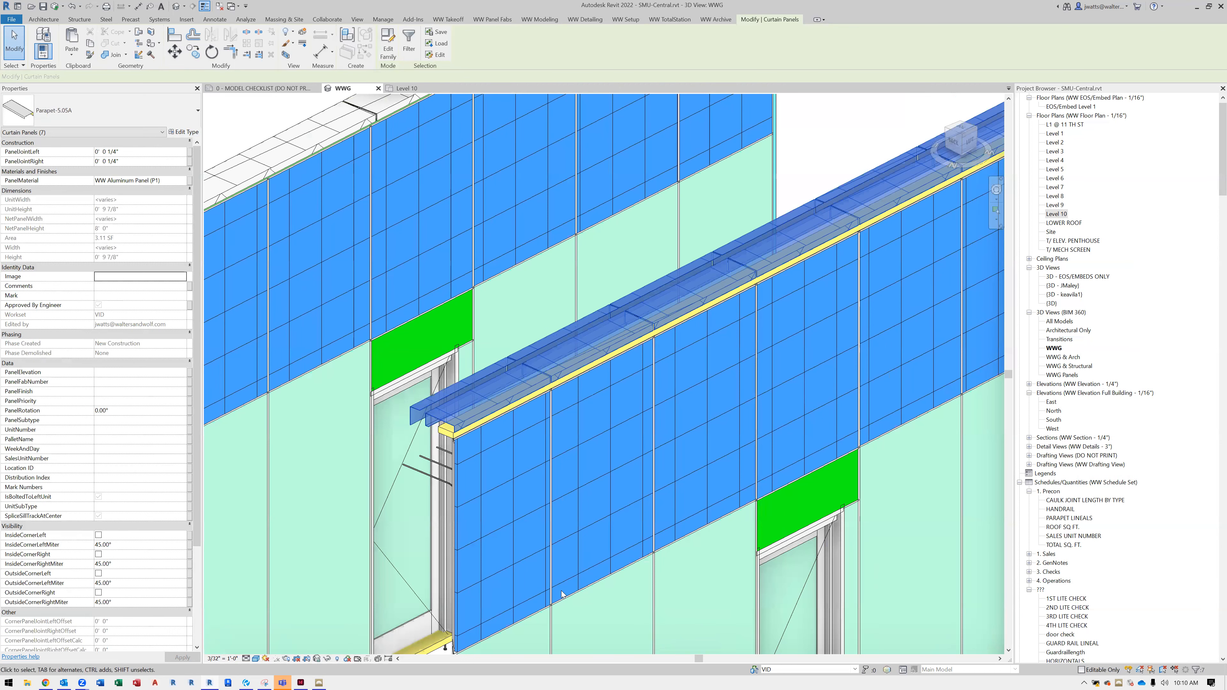
left_click(156, 108)
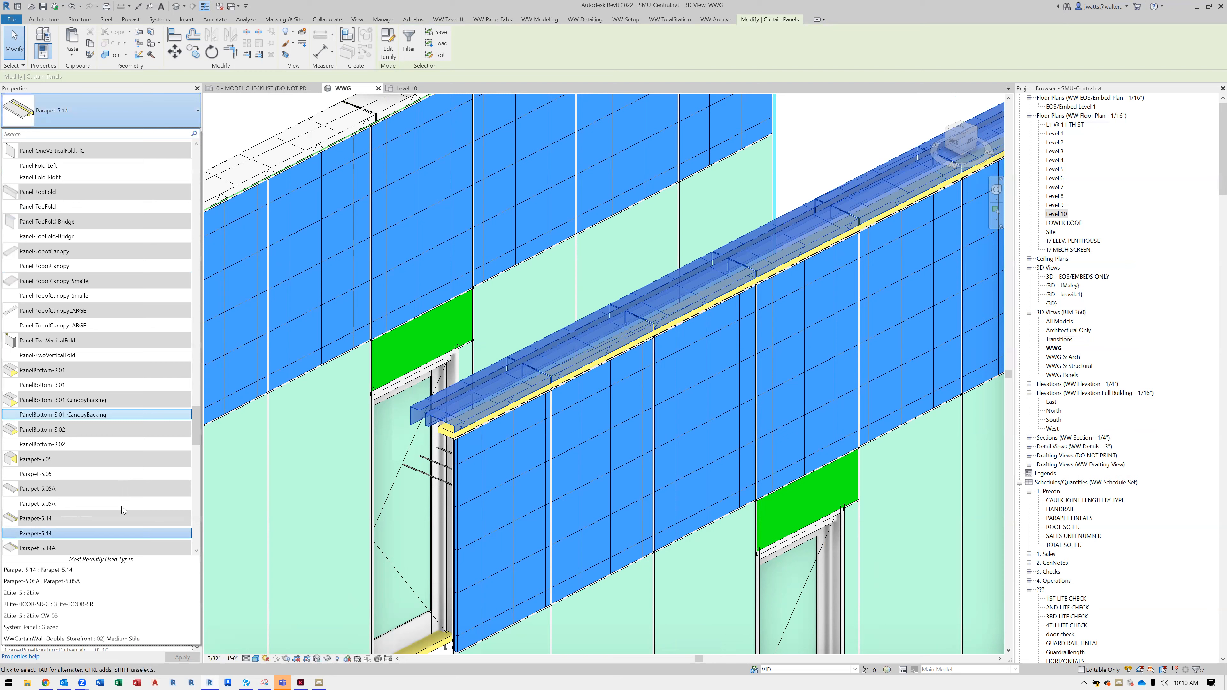
scroll(122, 507, "down", 1)
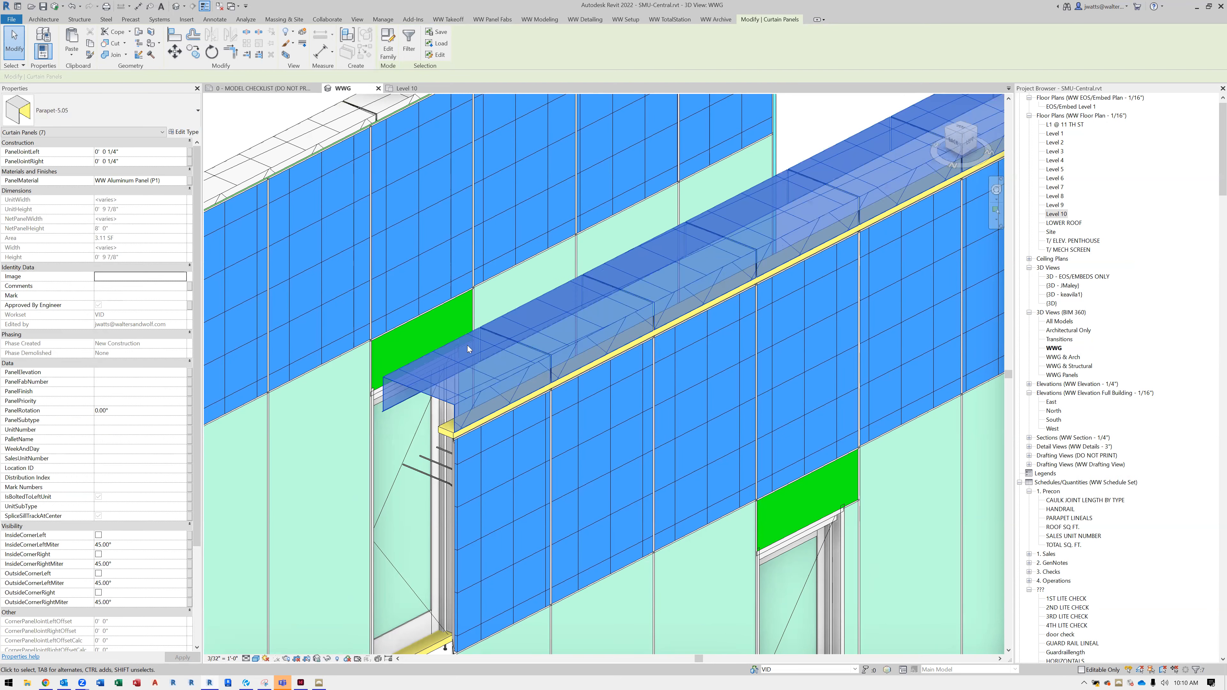
scroll(480, 365, "down", 3)
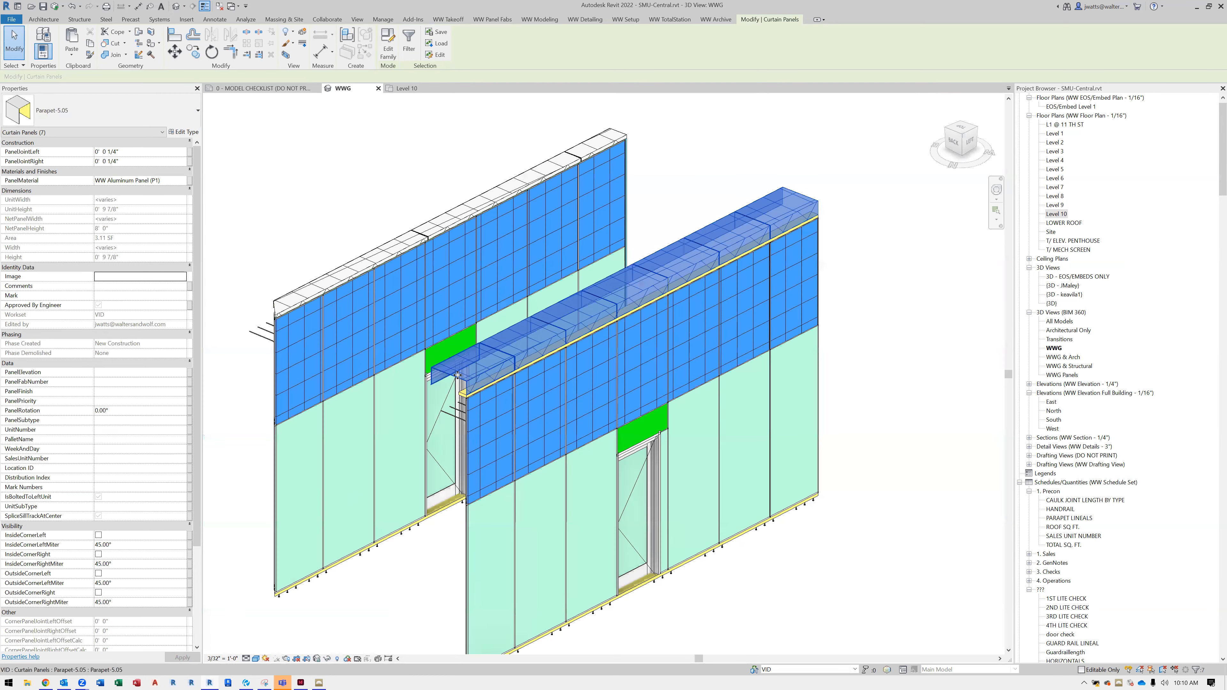
scroll(458, 375, "up", 3)
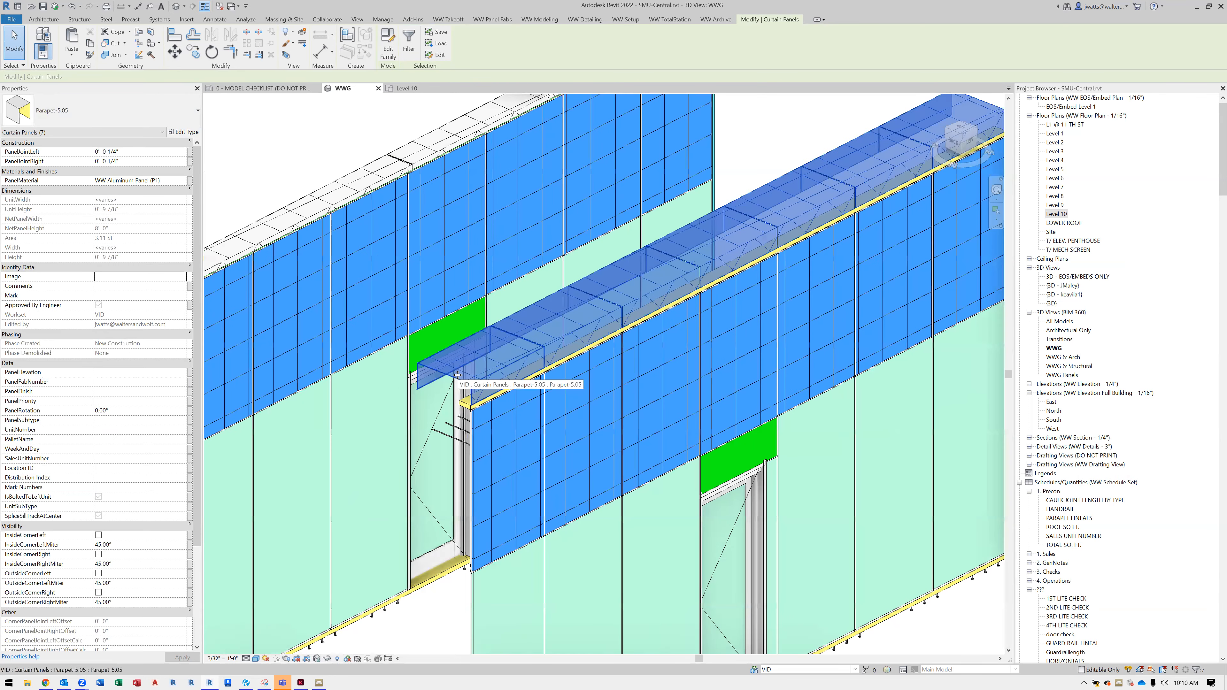
Set PanelJointRight to 1" on the end panel of the new parapet wall
left_click(533, 364)
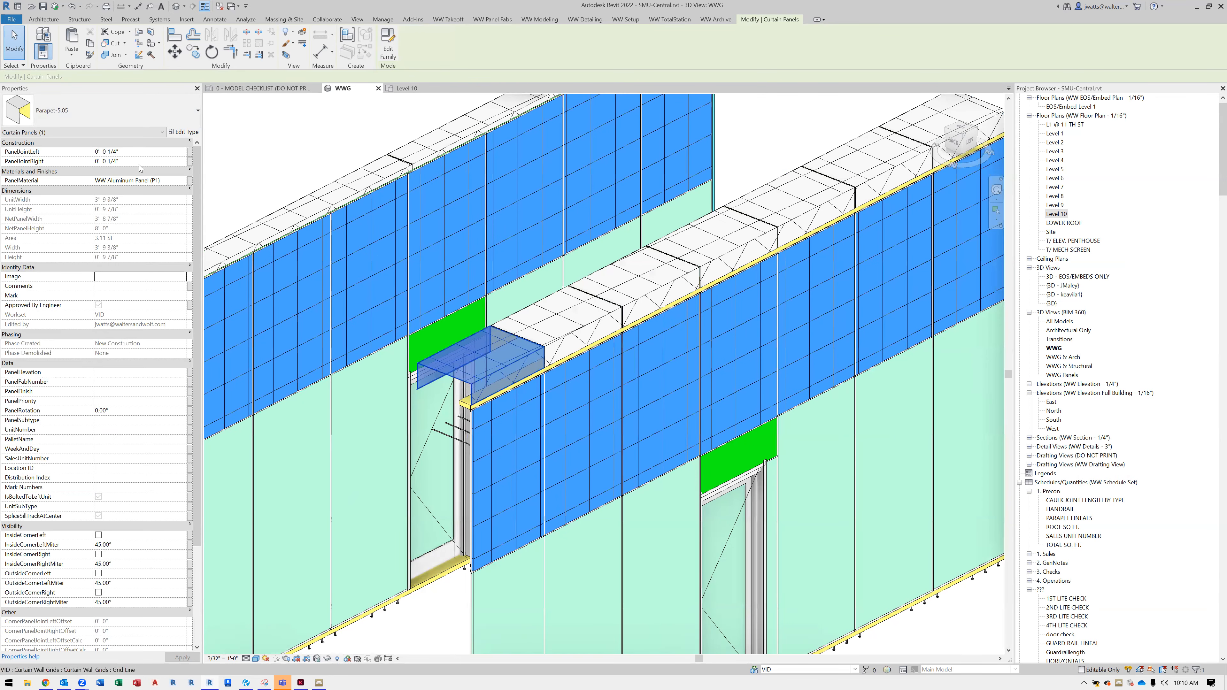
double_click(132, 162)
type("1\"")
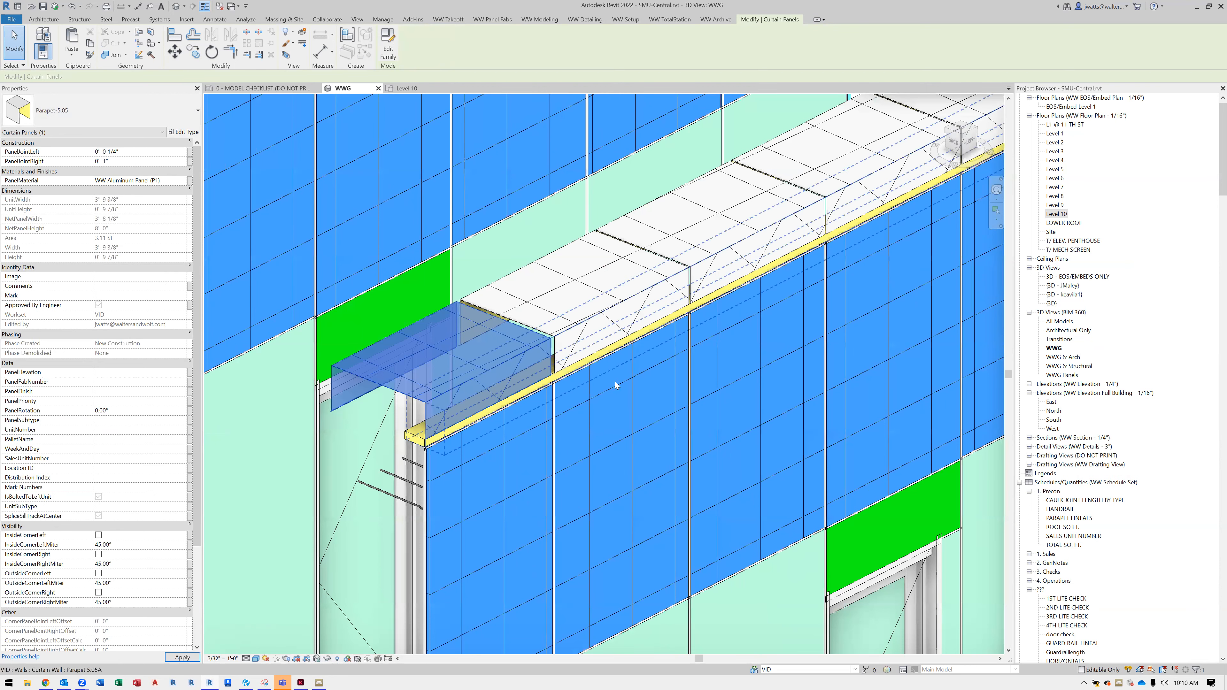
middle_click_drag(667, 432, 599, 360, "shift")
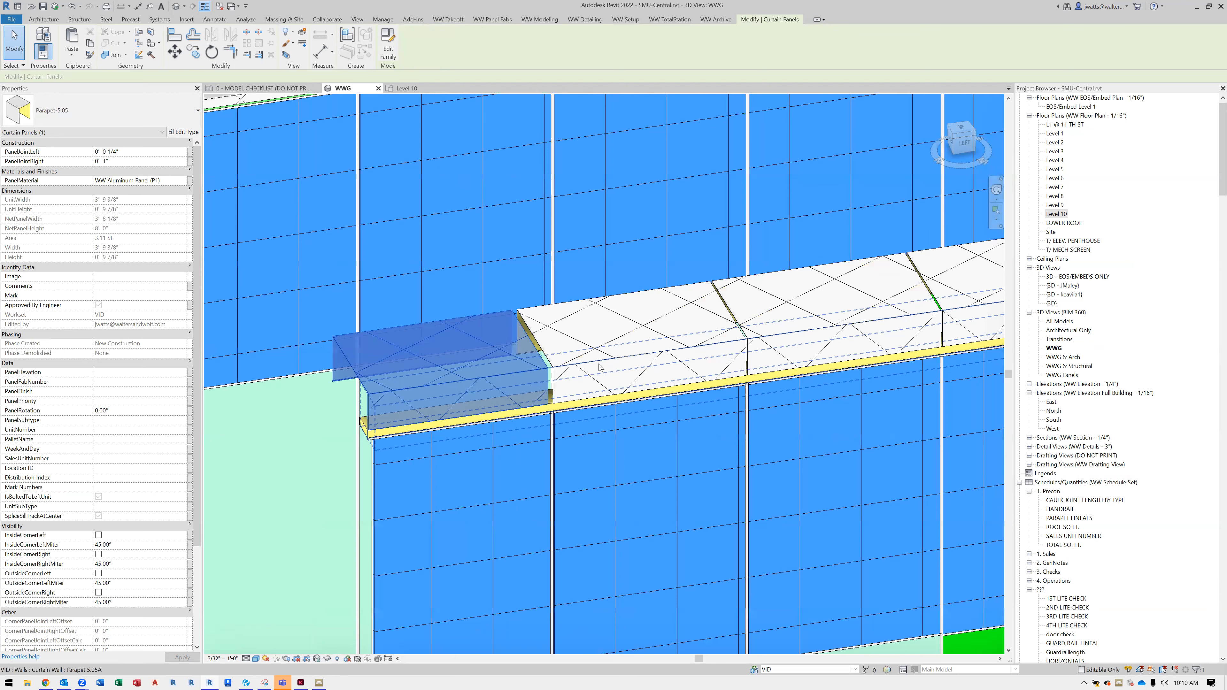
Set PanelJointLeft to 1" on the parapet panel next to the end panel
left_click(599, 367)
double_click(156, 151)
type("1\"")
key("Return")
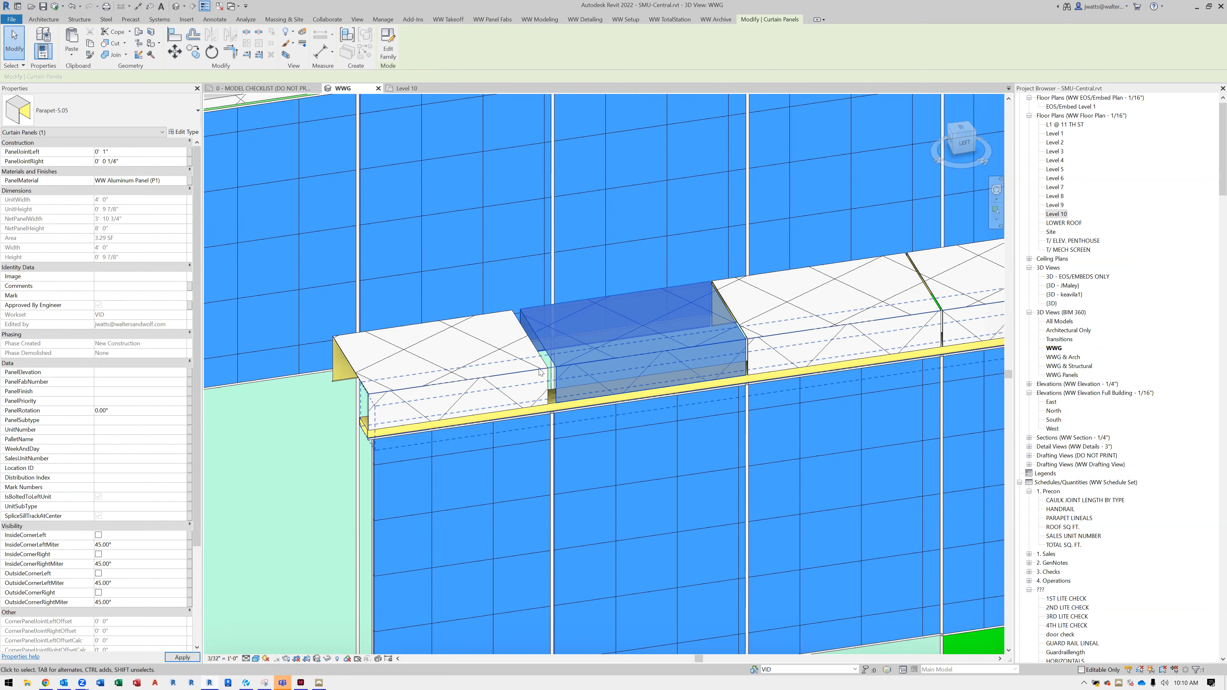
Select all panels on the new parapet wall again and change them from Parapet-5.05 to a different panel type
scroll(542, 372, "down", 2)
scroll(533, 367, "down", 3)
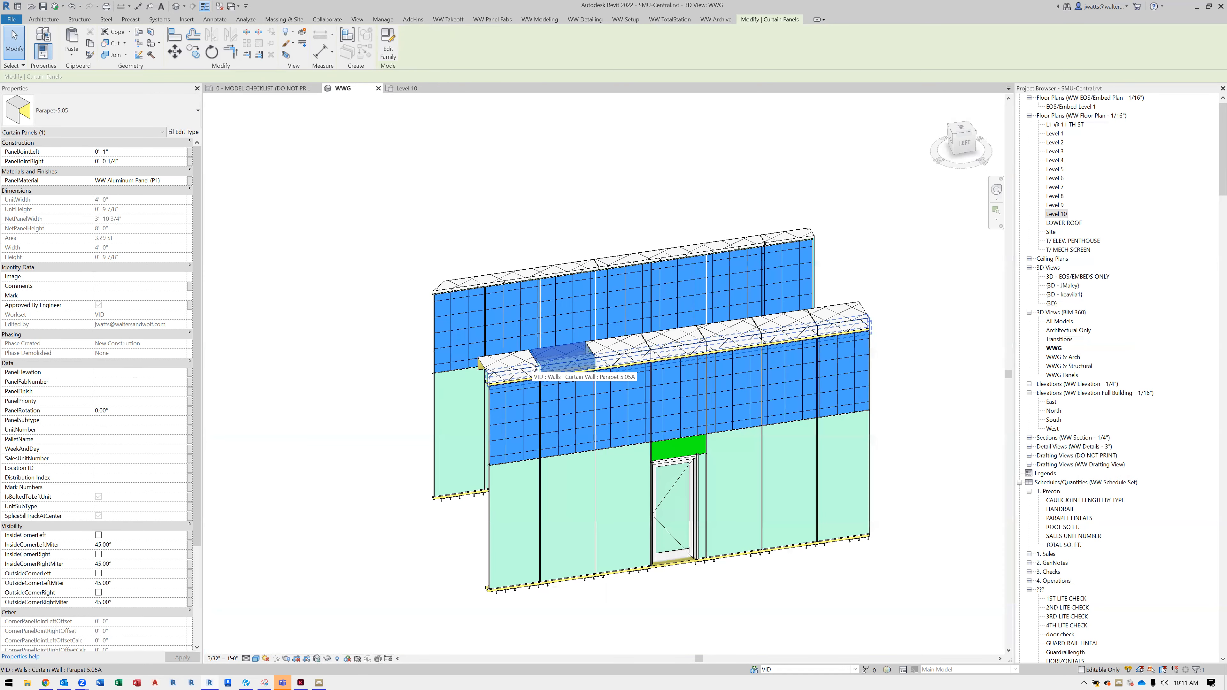
left_click(534, 368)
right_click(533, 368)
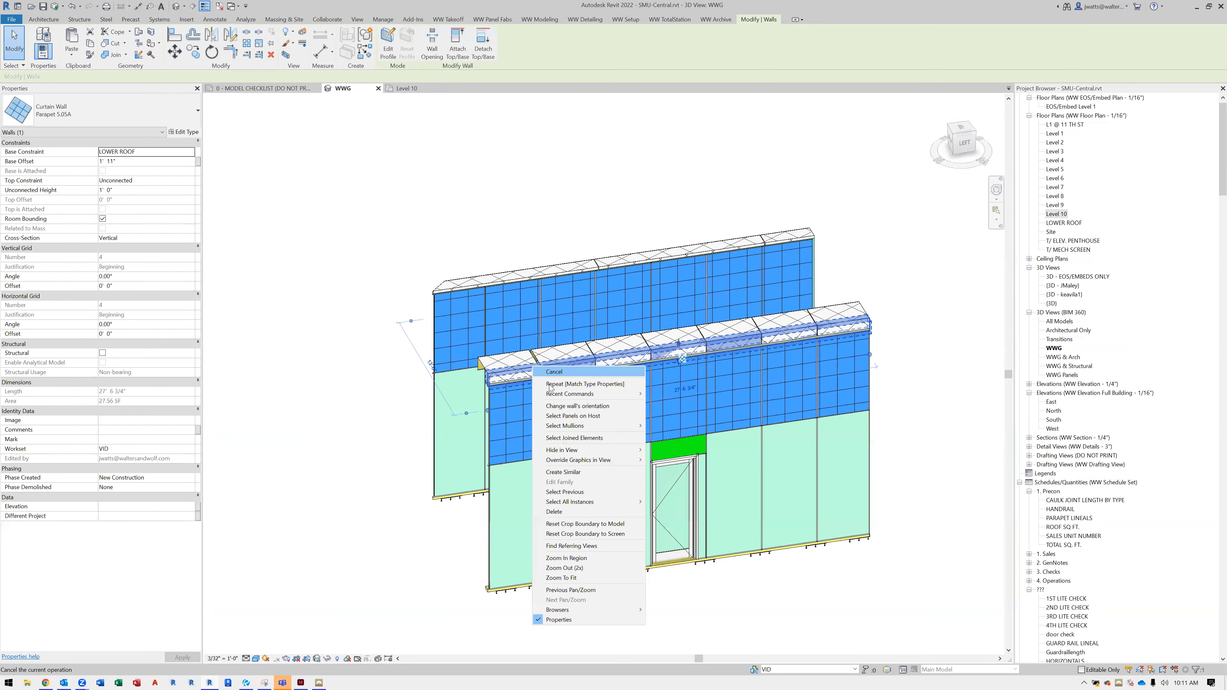
left_click(566, 415)
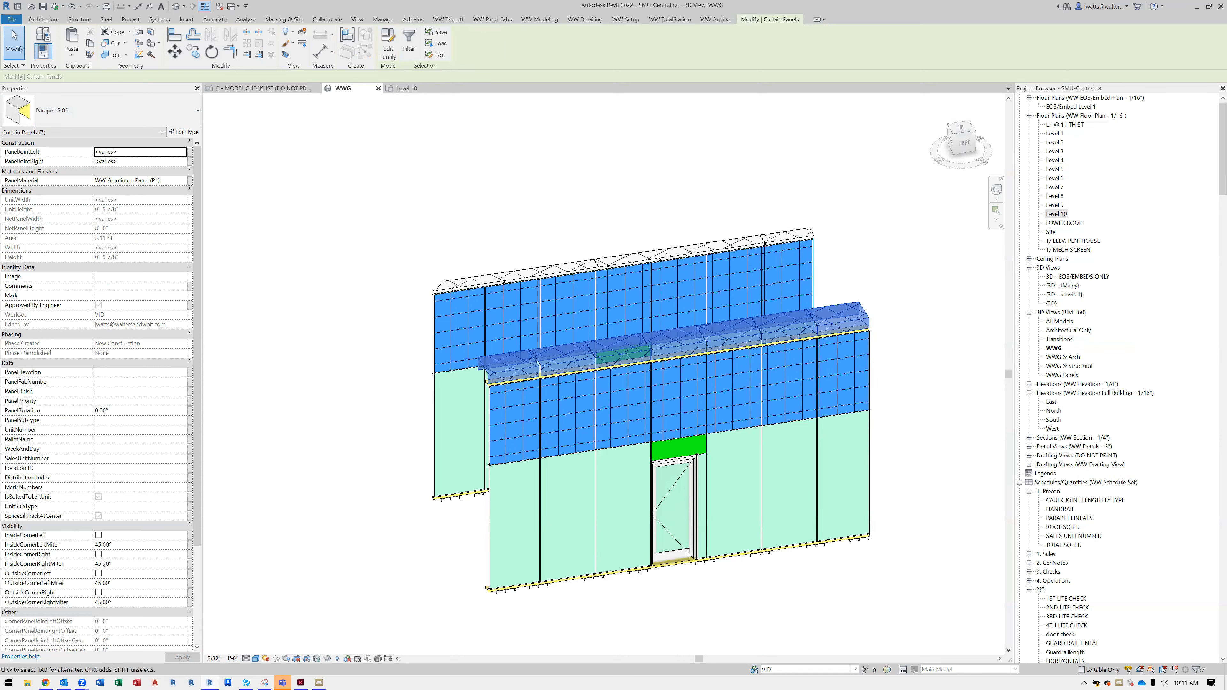
scroll(107, 463, "down", 1)
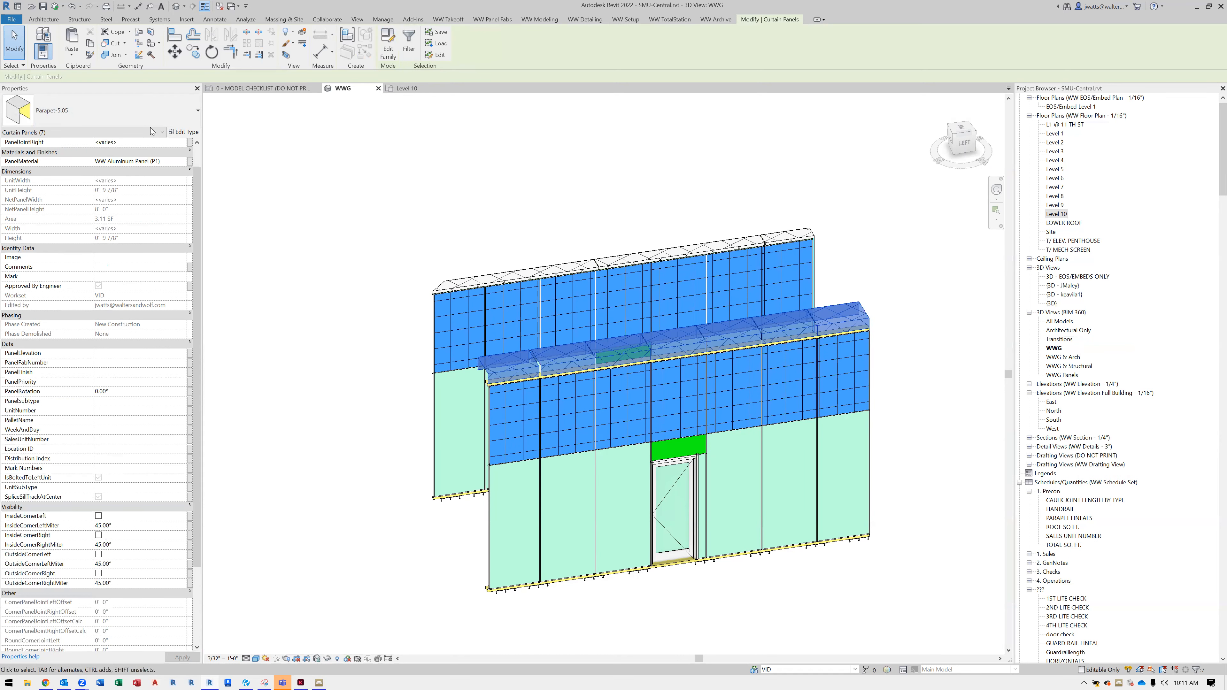
left_click(148, 111)
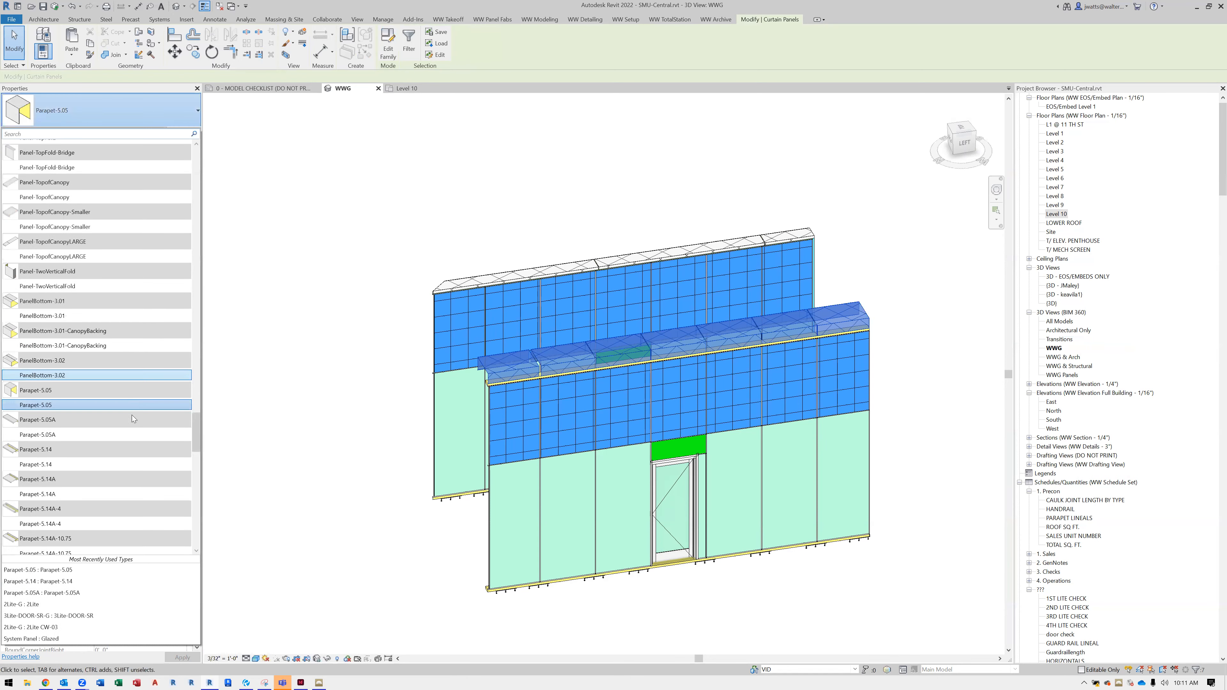
scroll(132, 415, "down", 1)
scroll(143, 476, "down", 5)
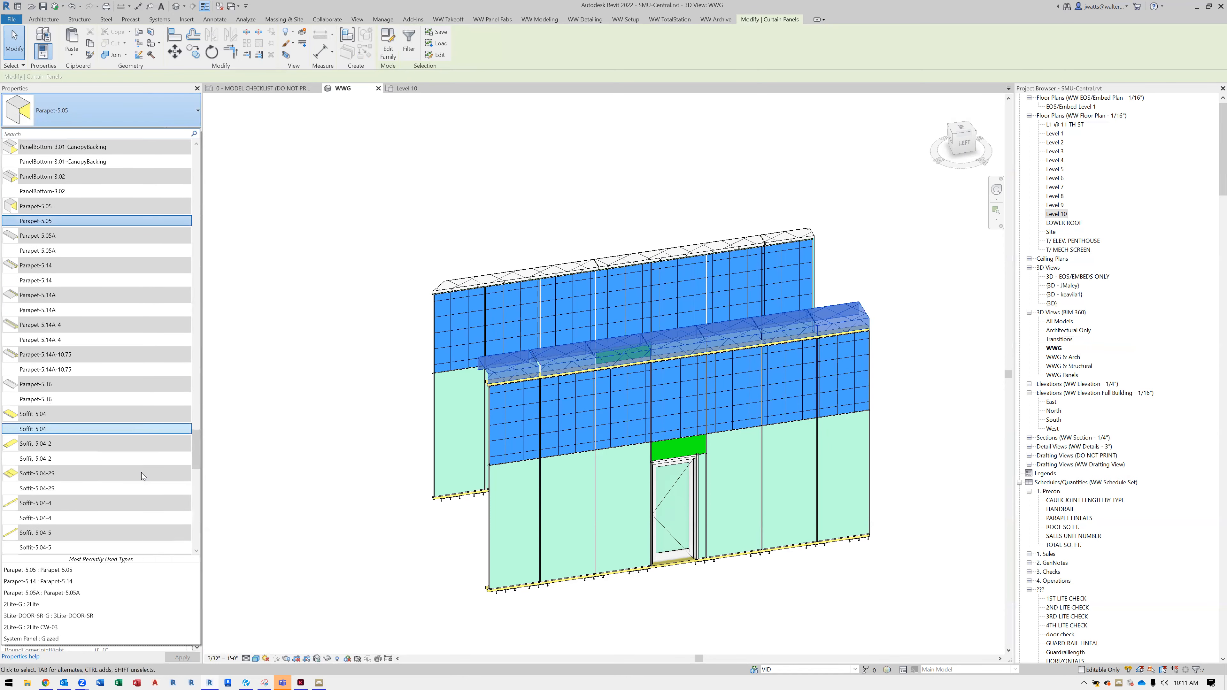
scroll(141, 473, "down", 1)
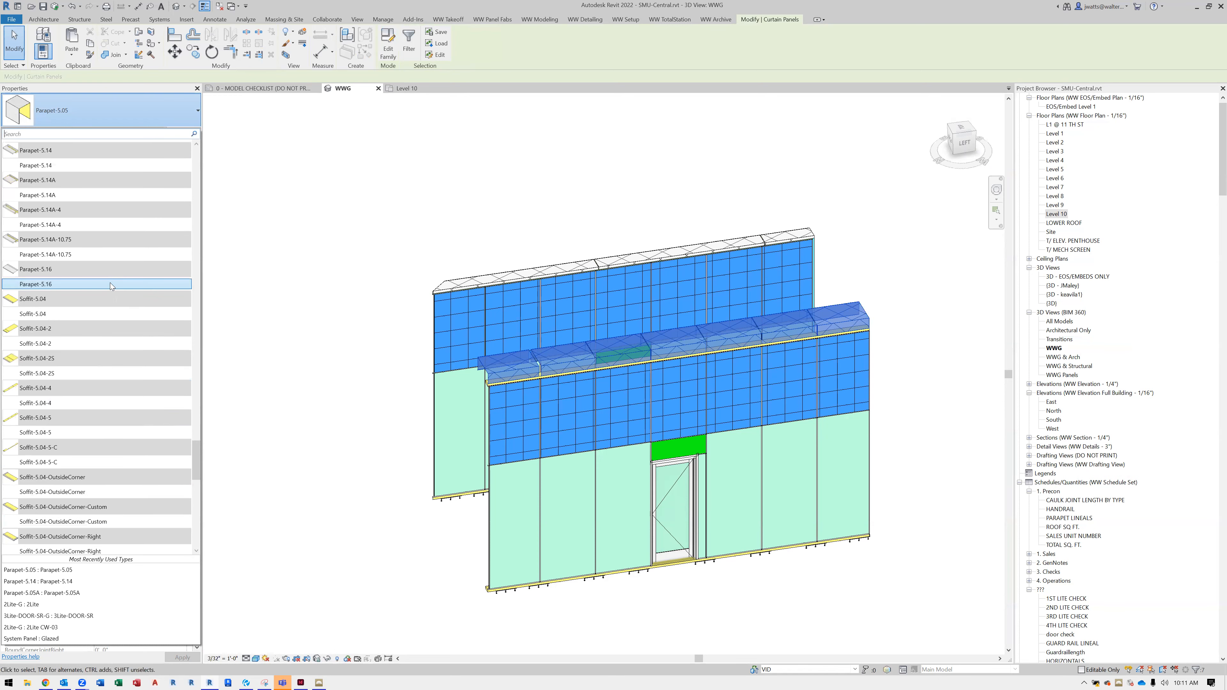
left_click(110, 283)
middle_click_drag(458, 530, 489, 588, "shift")
key("Escape")
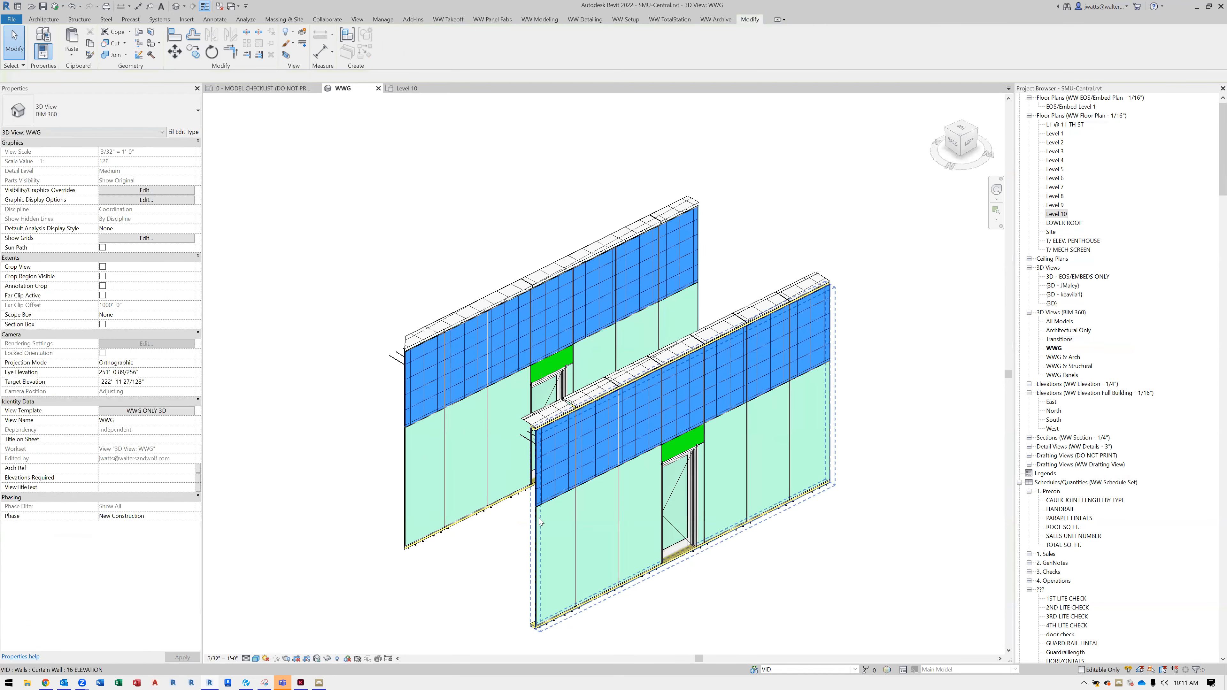
Delete the entire new curtain wall together with its parapet wall
scroll(539, 519, "down", 1)
left_click_drag(766, 501, 742, 339)
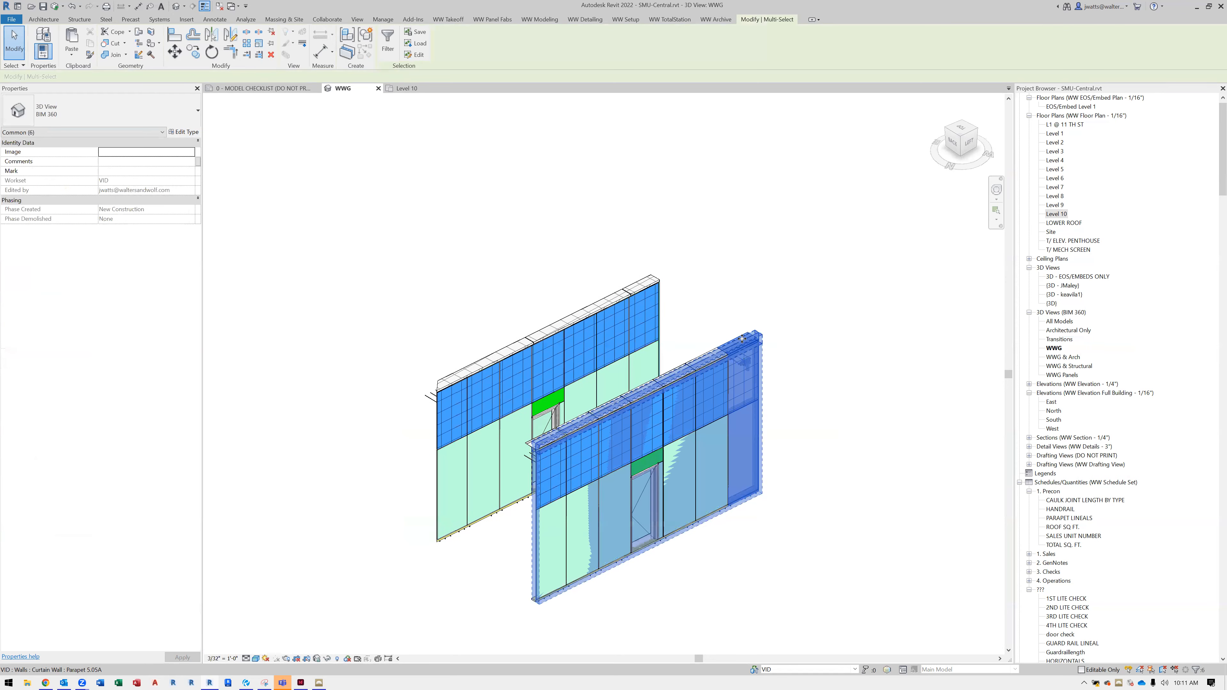
key("Delete")
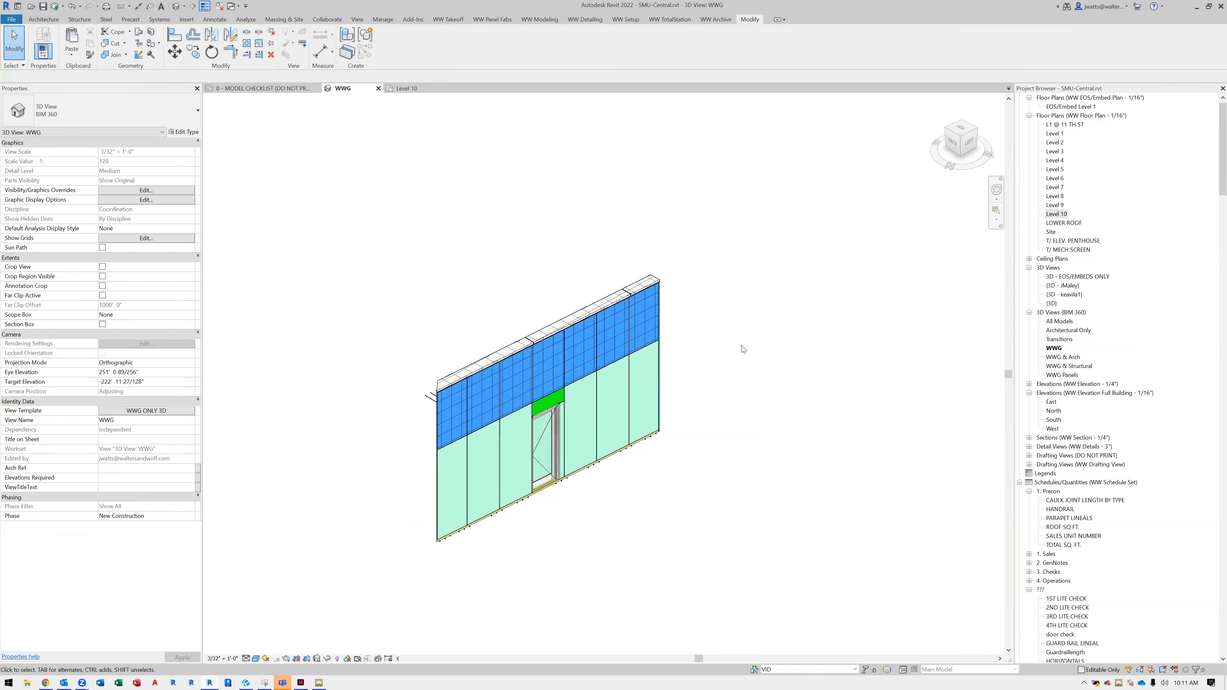
Make the other worksets, down through the end of the workset list, visible in all views
left_click(753, 670)
left_click(637, 371)
scroll(637, 379, "down", 5)
left_click(642, 455, "shift")
left_click(796, 437)
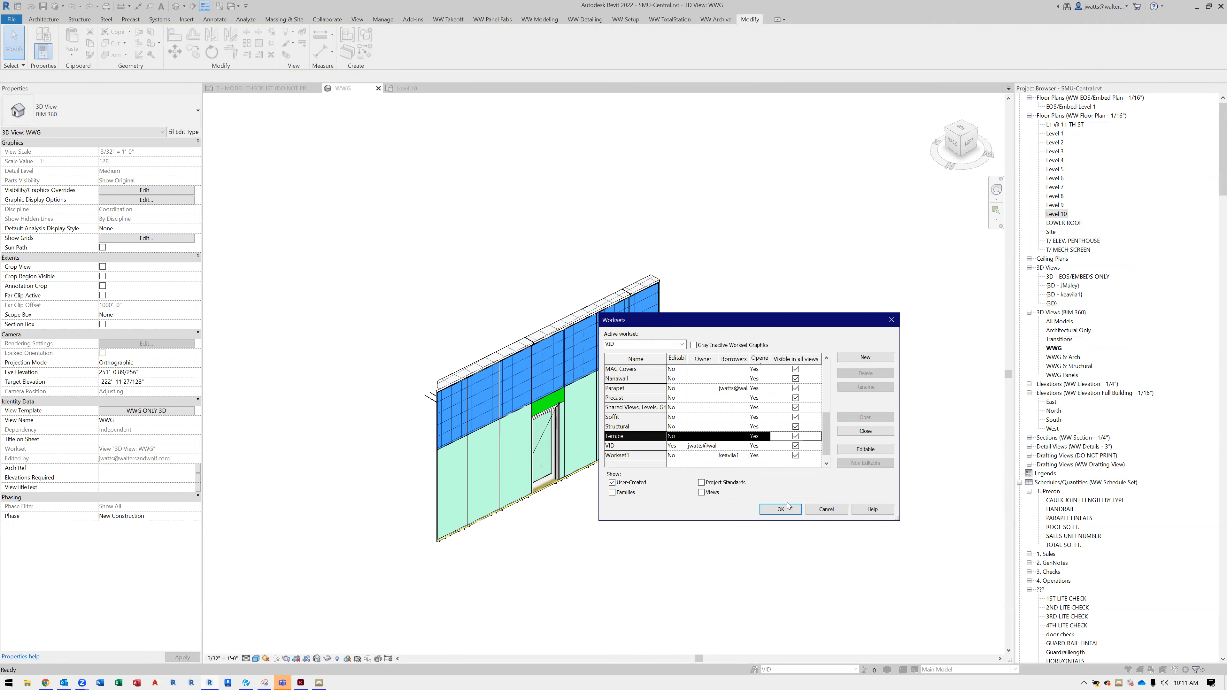
left_click(787, 510)
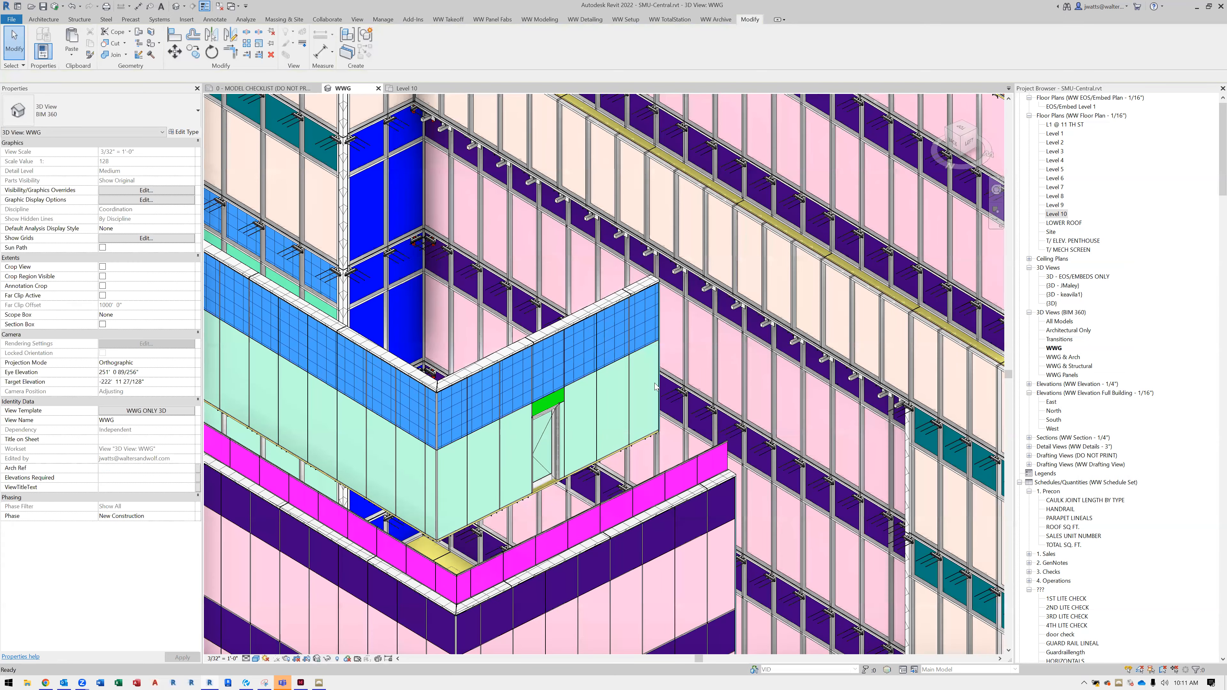
Examine the whole building model and the terrace canopy up close, selecting one of the canopy's corner panels
scroll(655, 383, "down", 5)
middle_click_drag(723, 547, 365, 418, "shift")
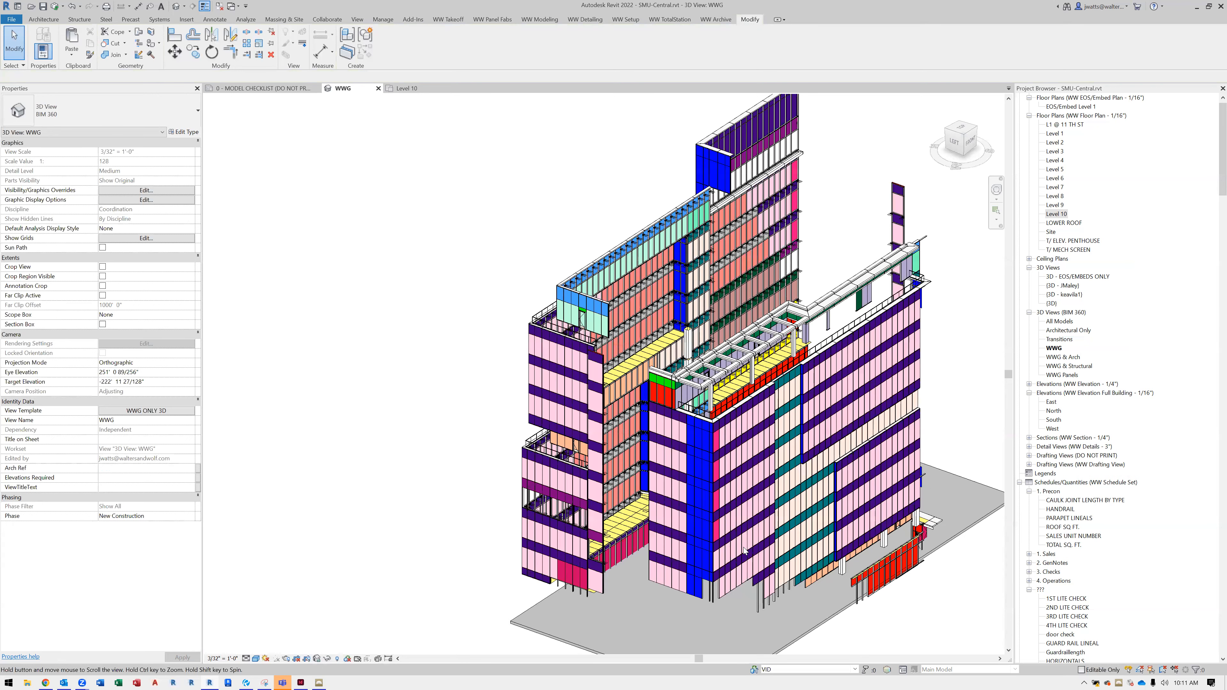
scroll(744, 551, "up", 1)
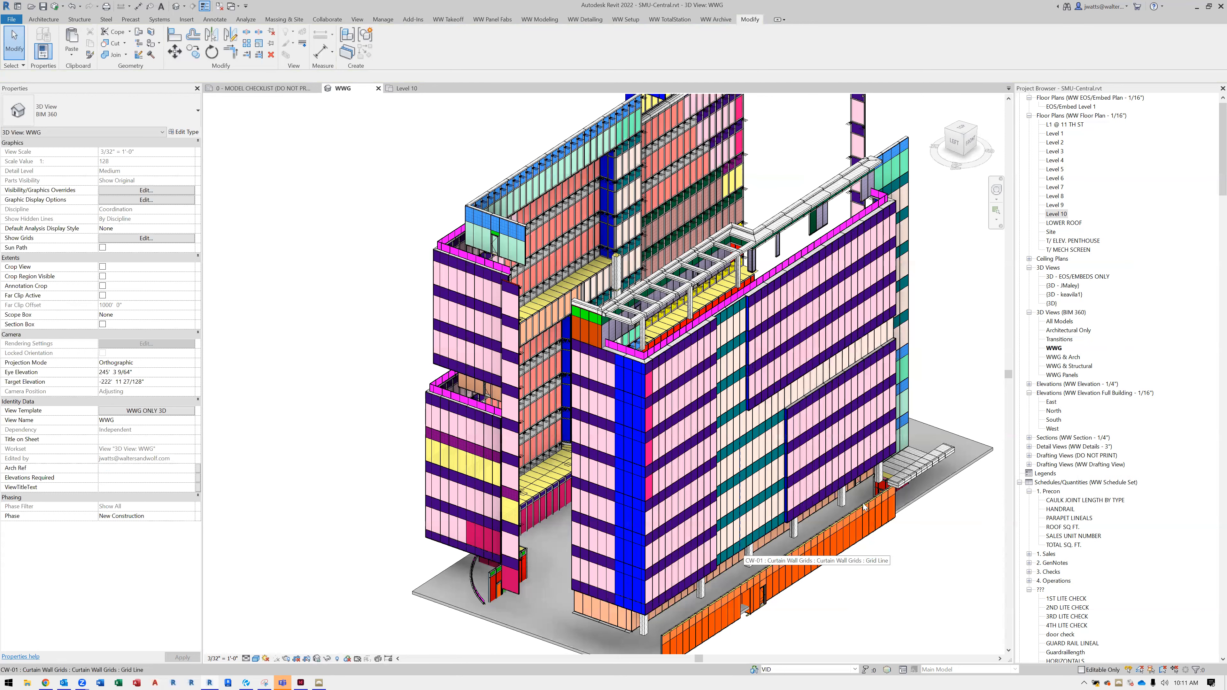
scroll(750, 338, "down", 1)
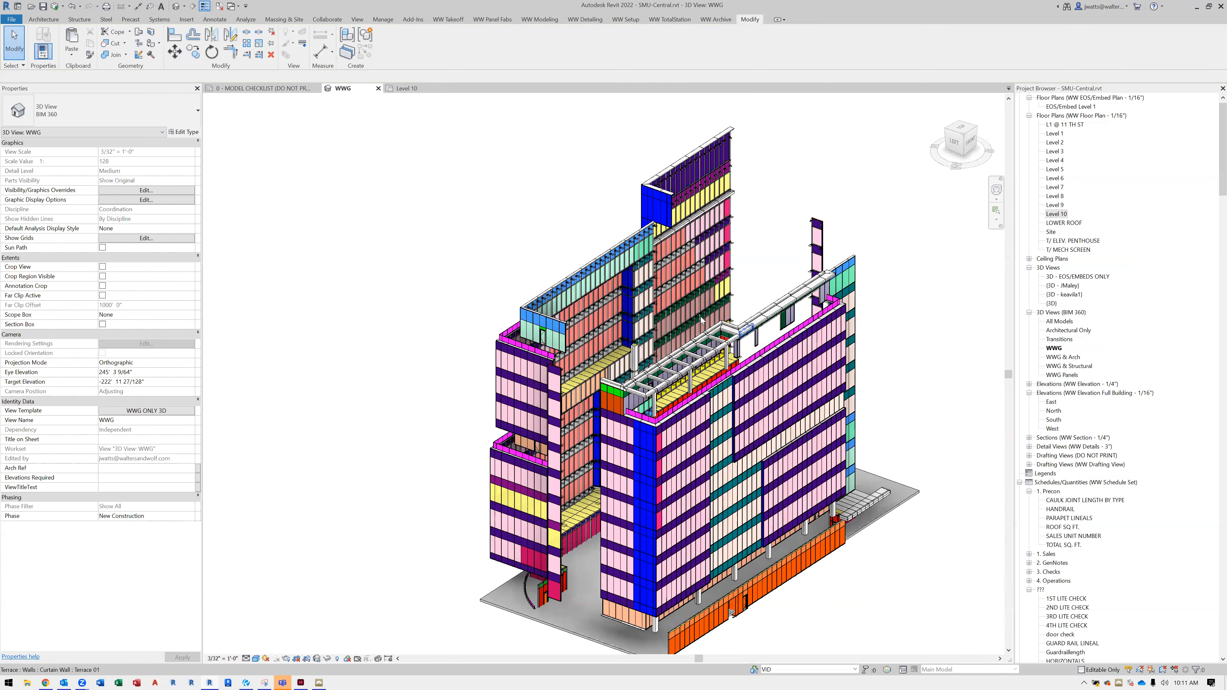
scroll(686, 305, "up", 4)
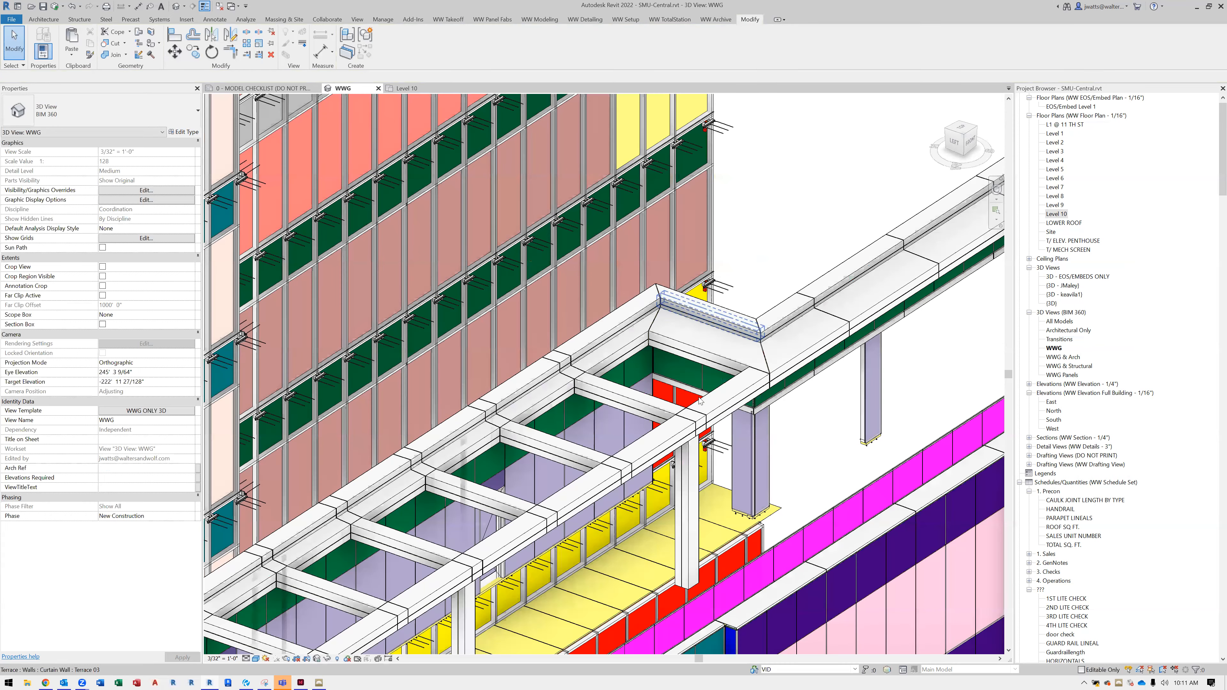
left_click(719, 439)
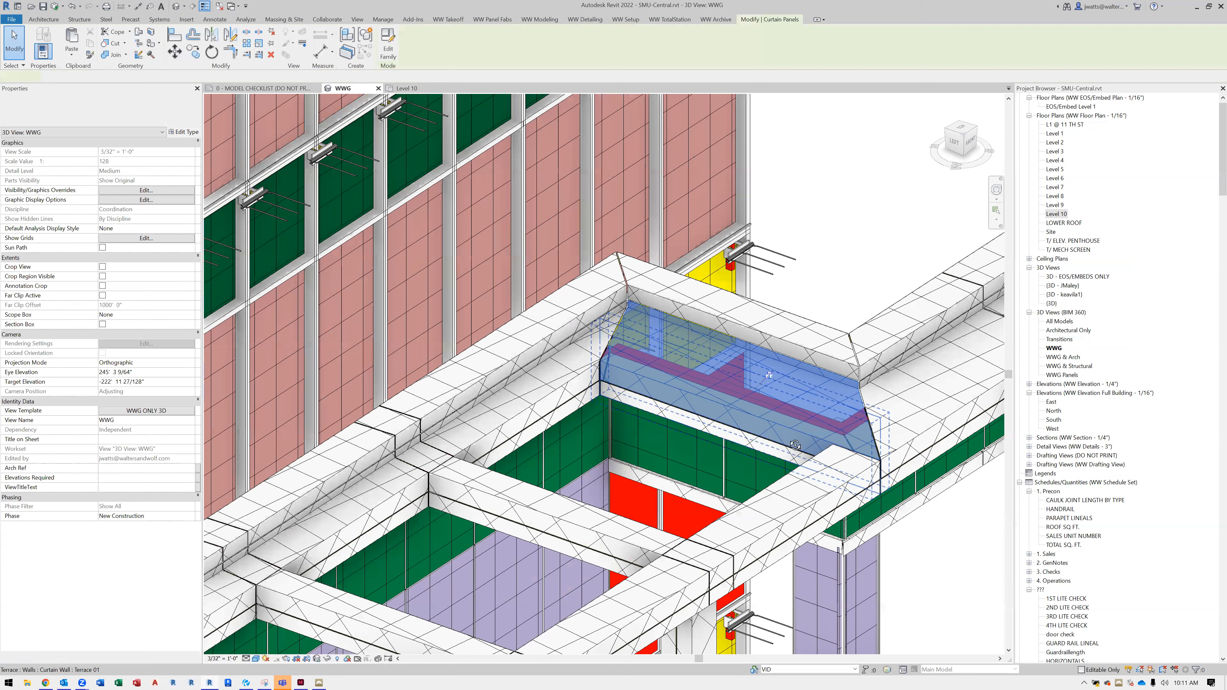
Inspect the selected Trellis-02 corner panel of the terrace canopy from the front and from above, and clear the selection
middle_click_drag(798, 414, 557, 318, "shift")
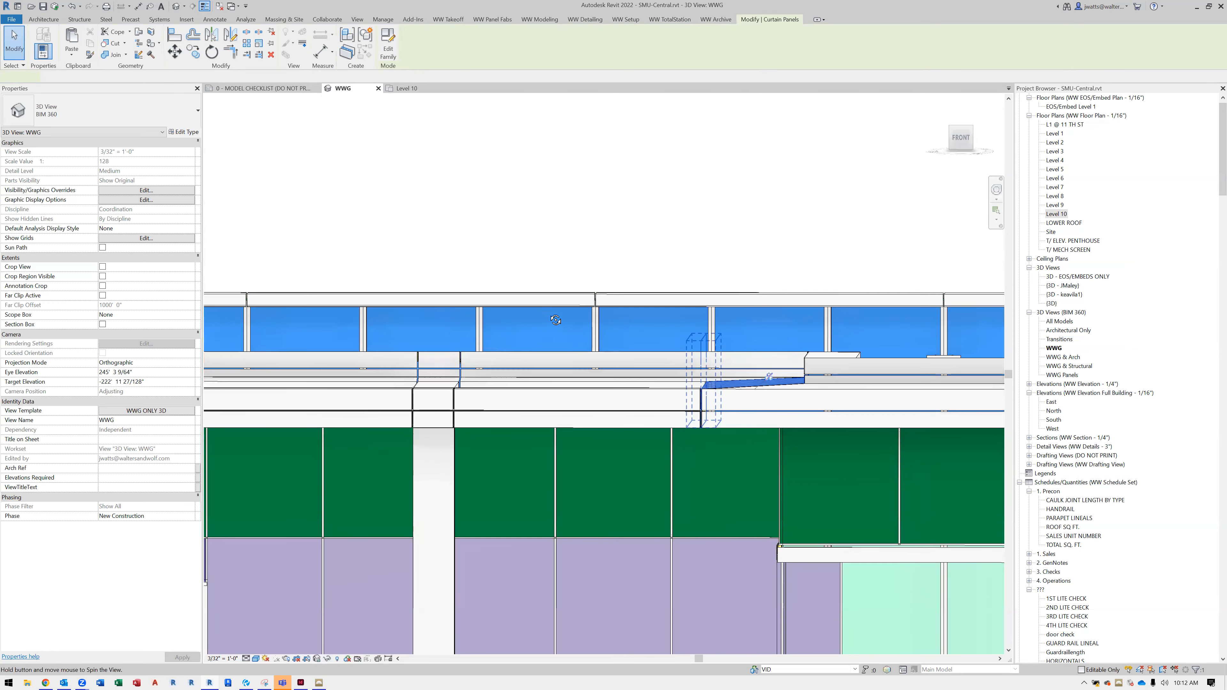
scroll(761, 384, "up", 4)
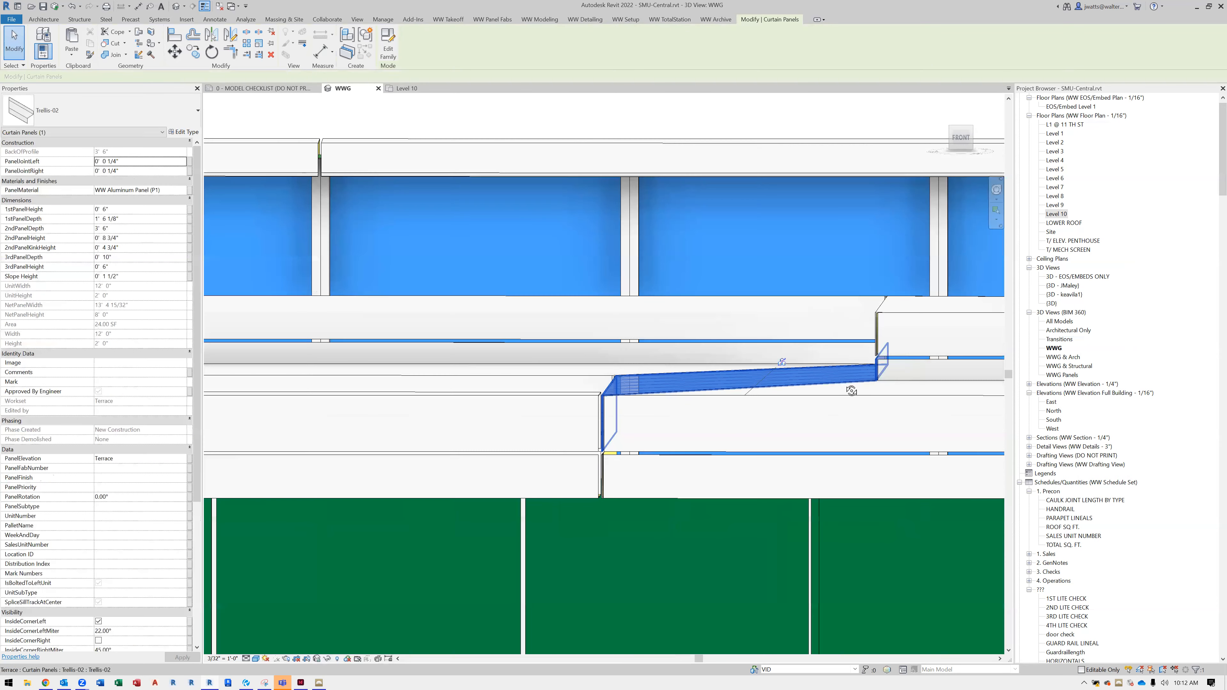
middle_click_drag(854, 390, 880, 364, "shift")
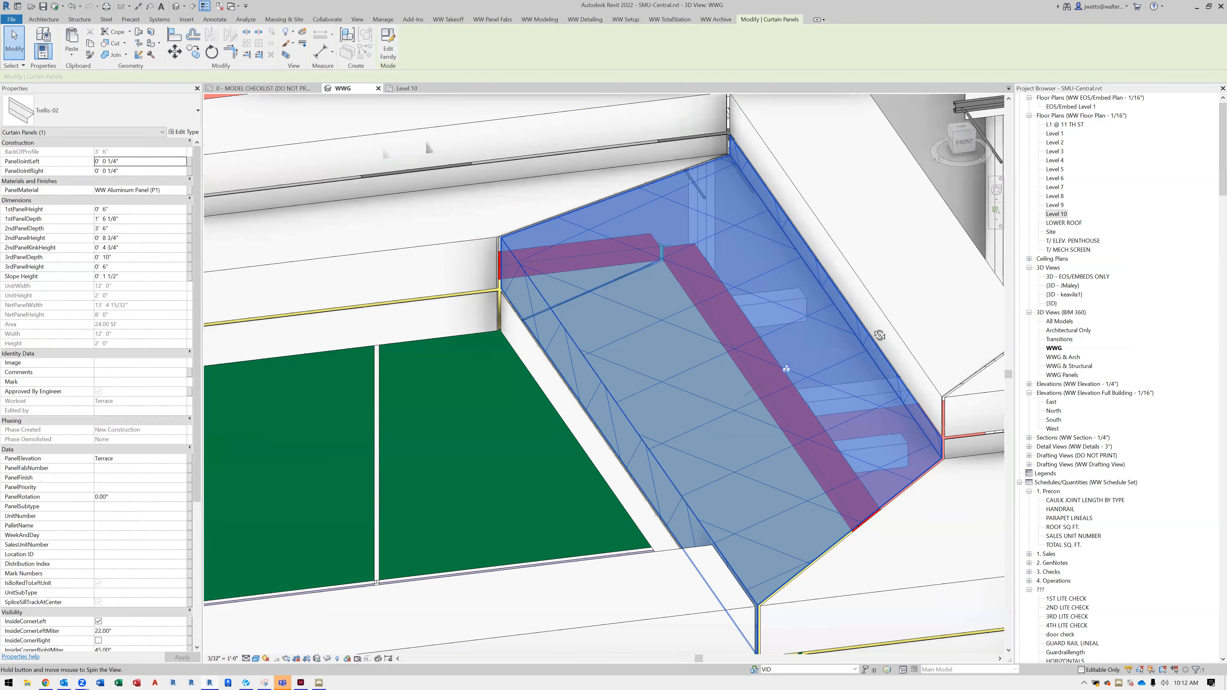
middle_click_drag(879, 303, 874, 297, "shift")
scroll(875, 296, "up", 2)
scroll(874, 297, "down", 2)
key("Escape")
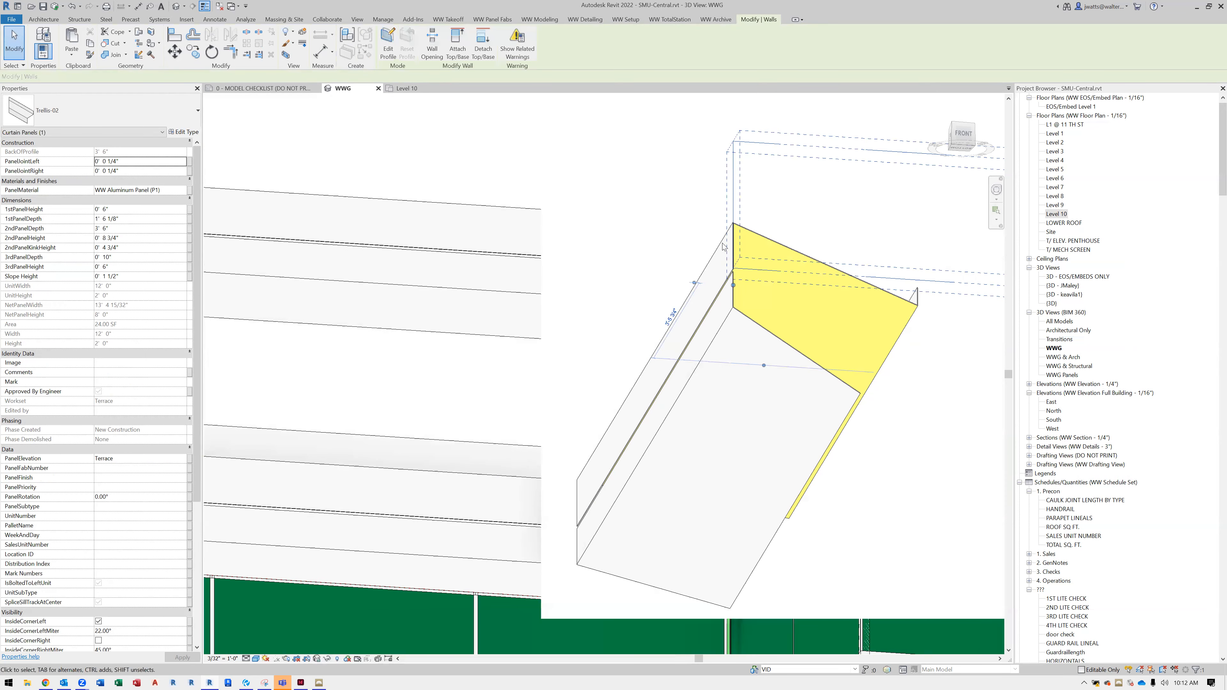
Examine the underside, anchors and corners of the terrace canopy and the curtain walls below, selecting a glass panel at the wall's end
scroll(723, 247, "down", 5)
middle_click_drag(846, 367, 588, 534, "shift")
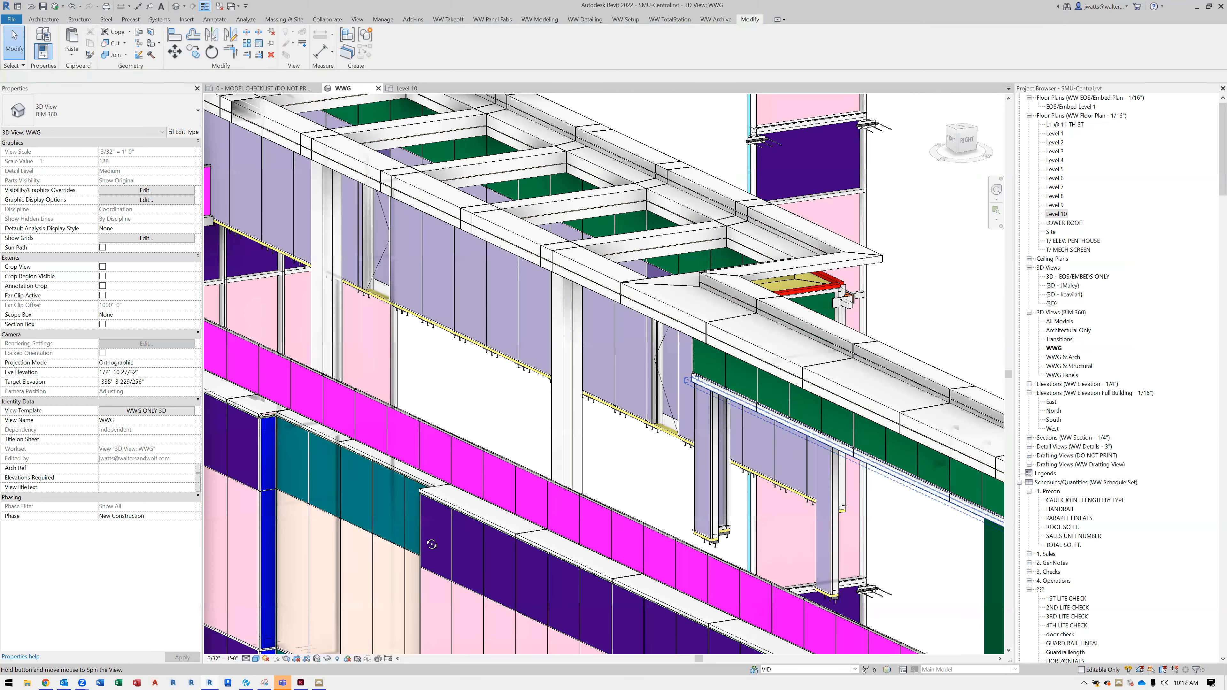
middle_click_drag(590, 434, 644, 338, "shift")
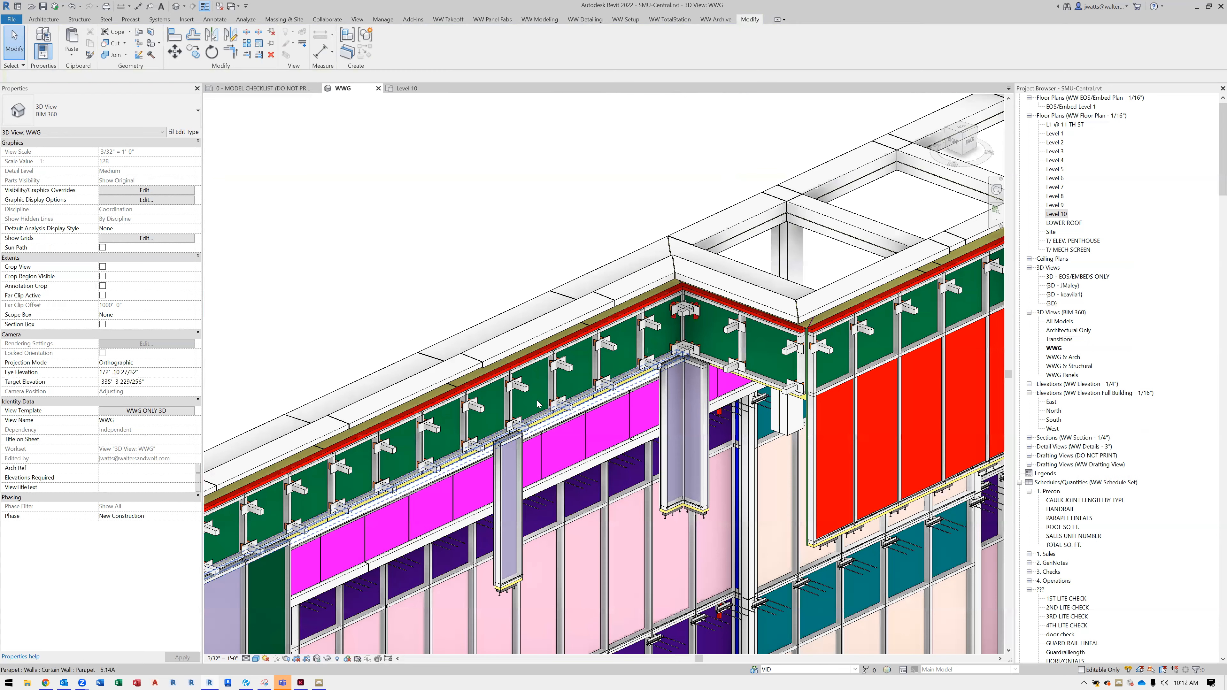
scroll(538, 403, "up", 5)
scroll(563, 439, "down", 2)
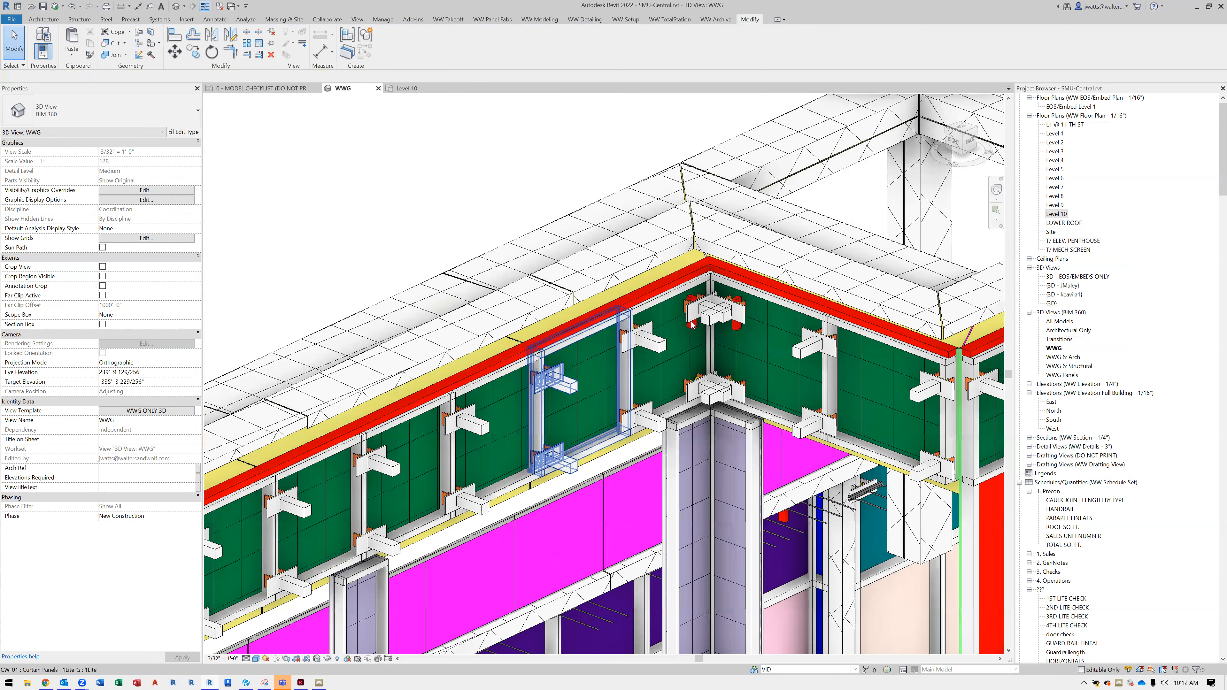
scroll(693, 325, "down", 2)
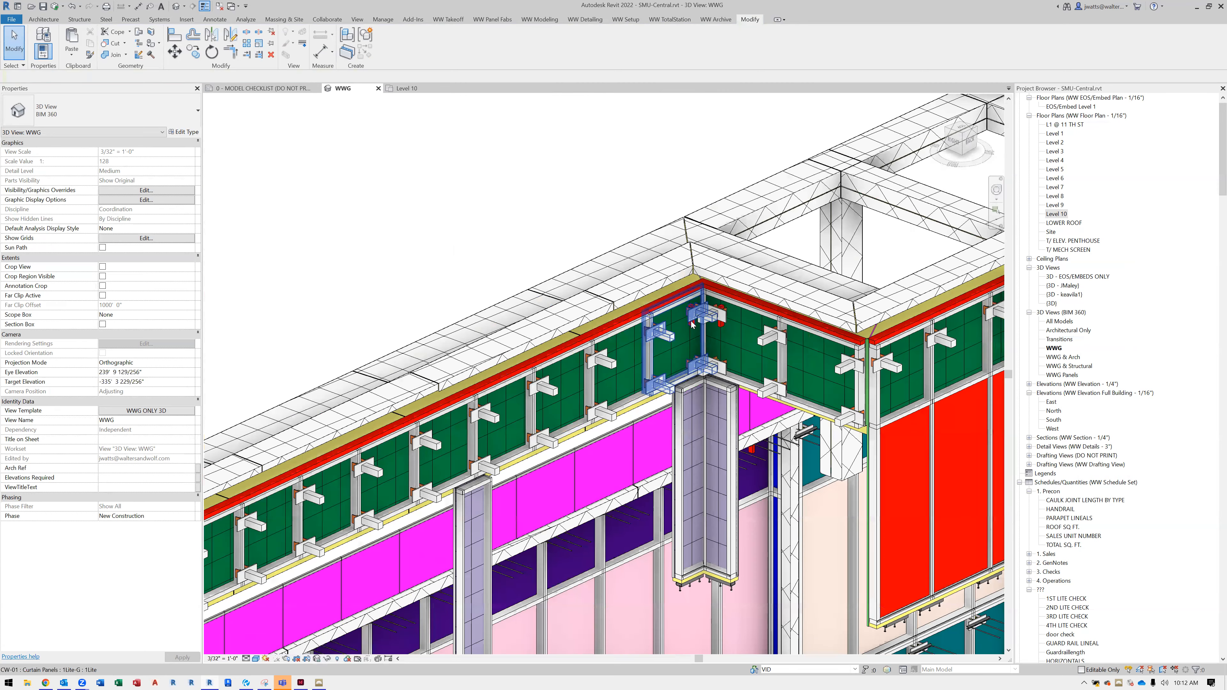
scroll(693, 324, "down", 3)
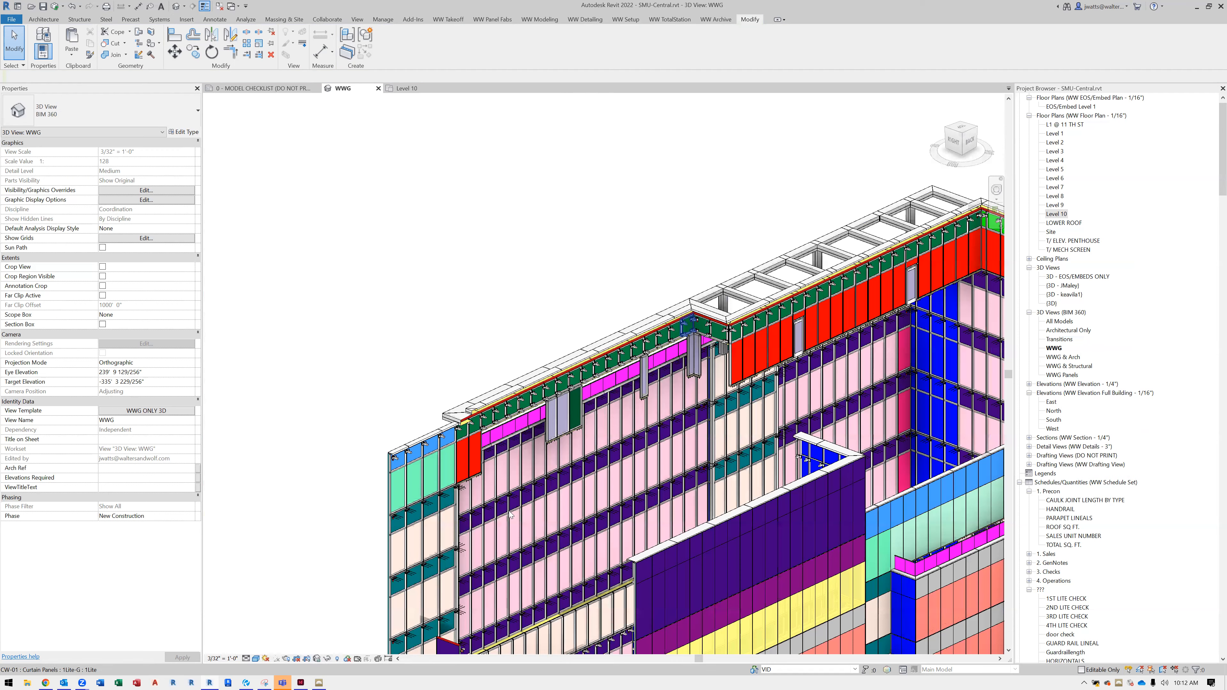
scroll(483, 492, "up", 3)
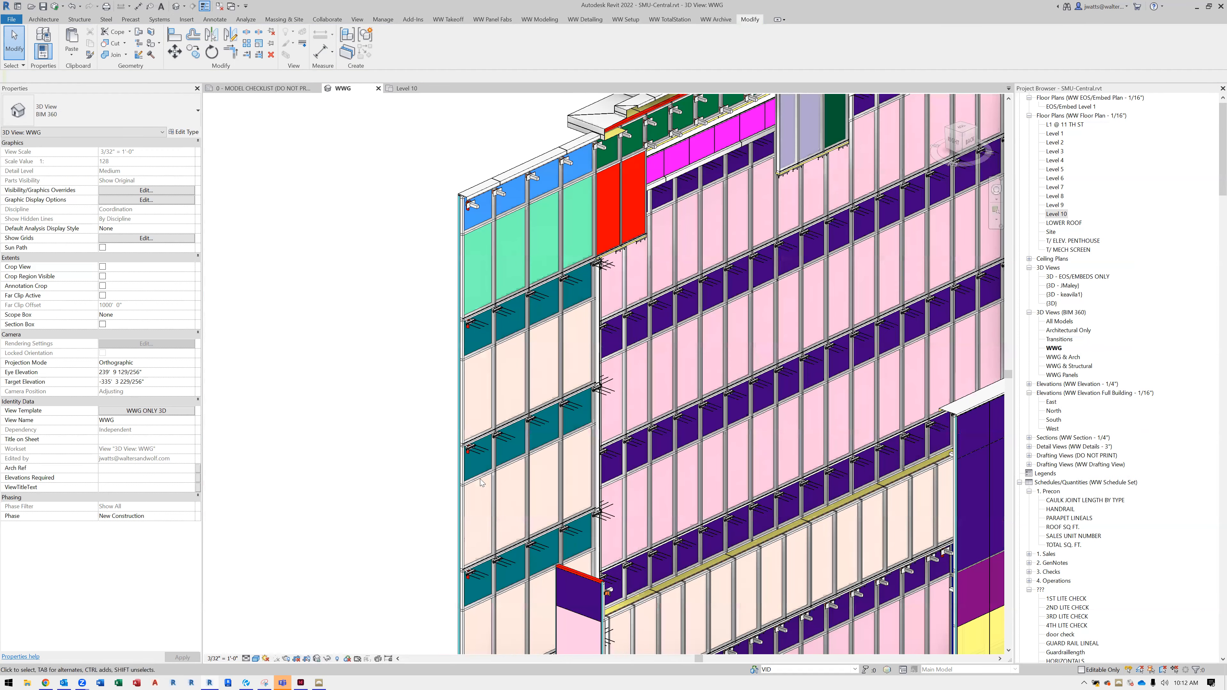
left_click(519, 543)
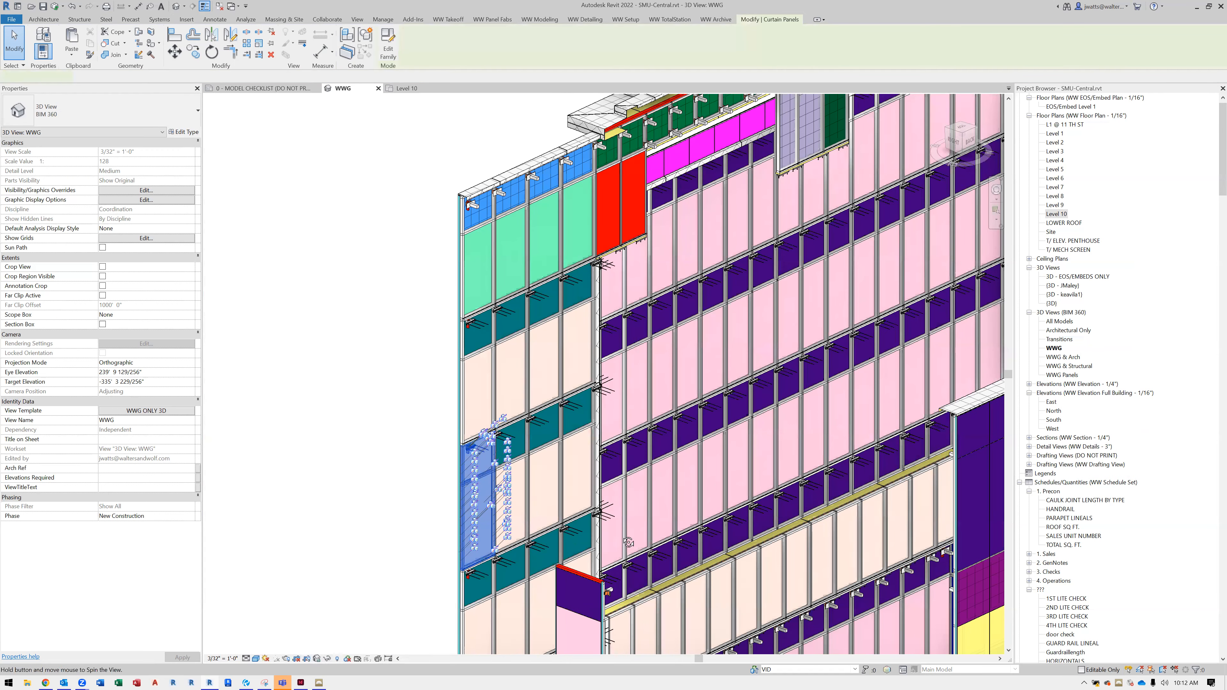
middle_click_drag(628, 540, 658, 544, "shift")
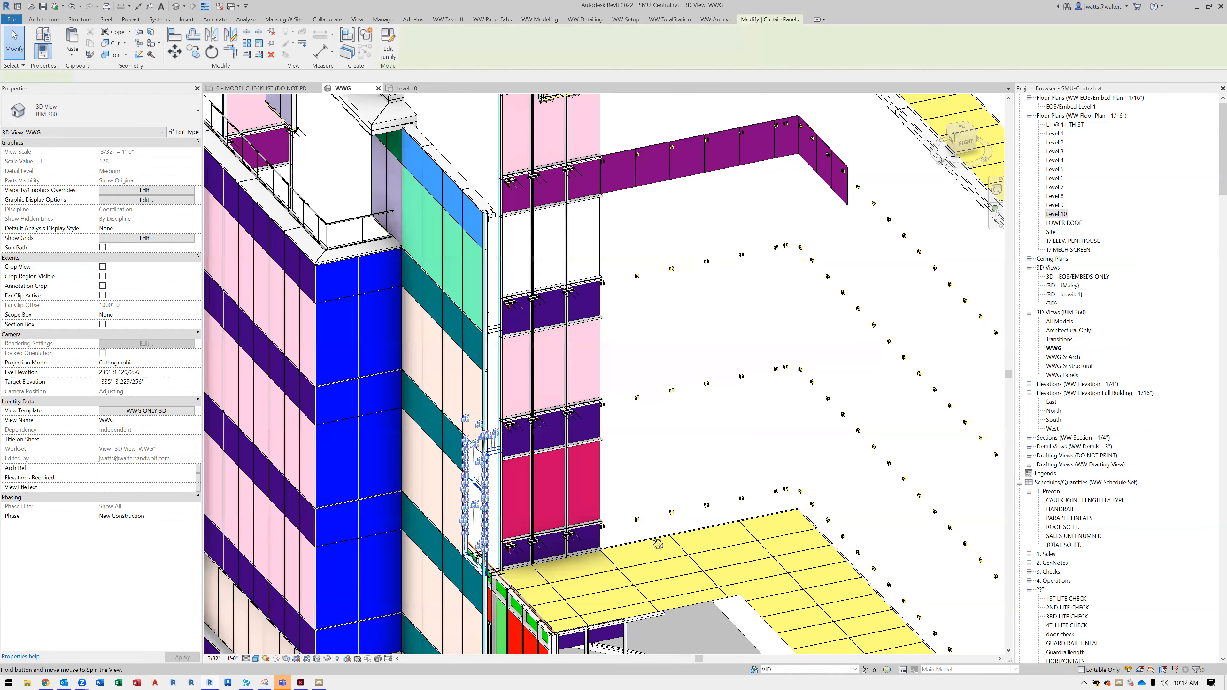
Consult section 3.01 of the Revit families PDF in Revu, and return to the MAC covers in the Revit model
left_click(246, 682)
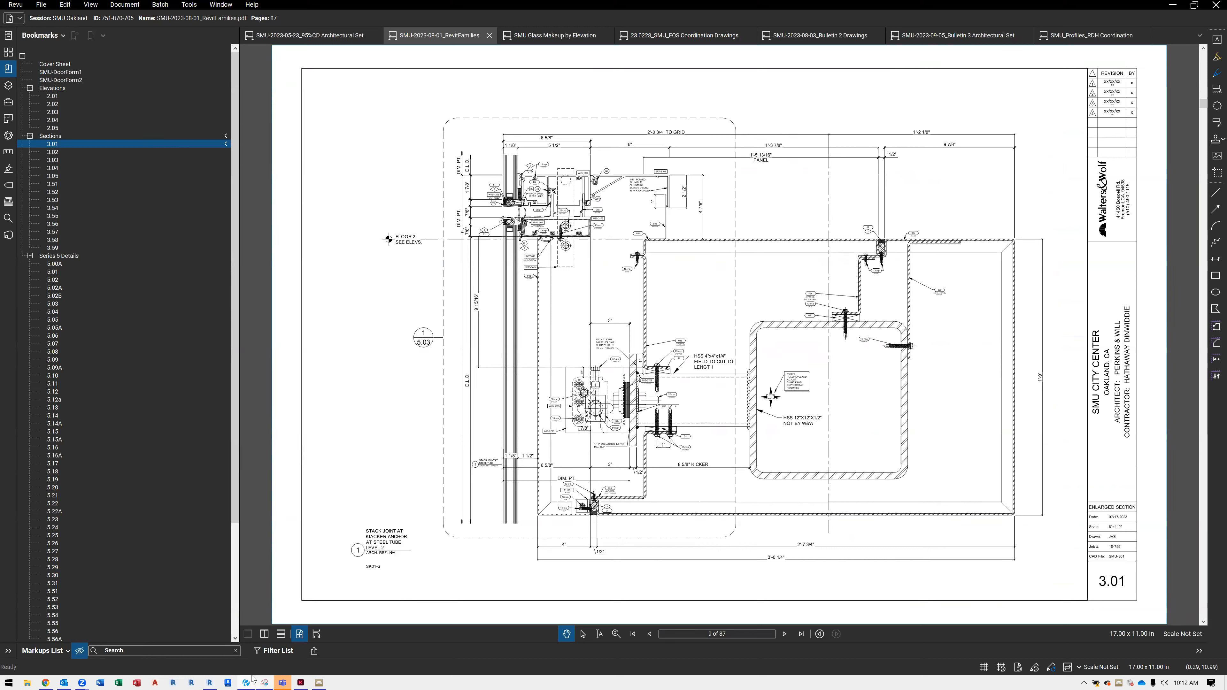
left_click(229, 682)
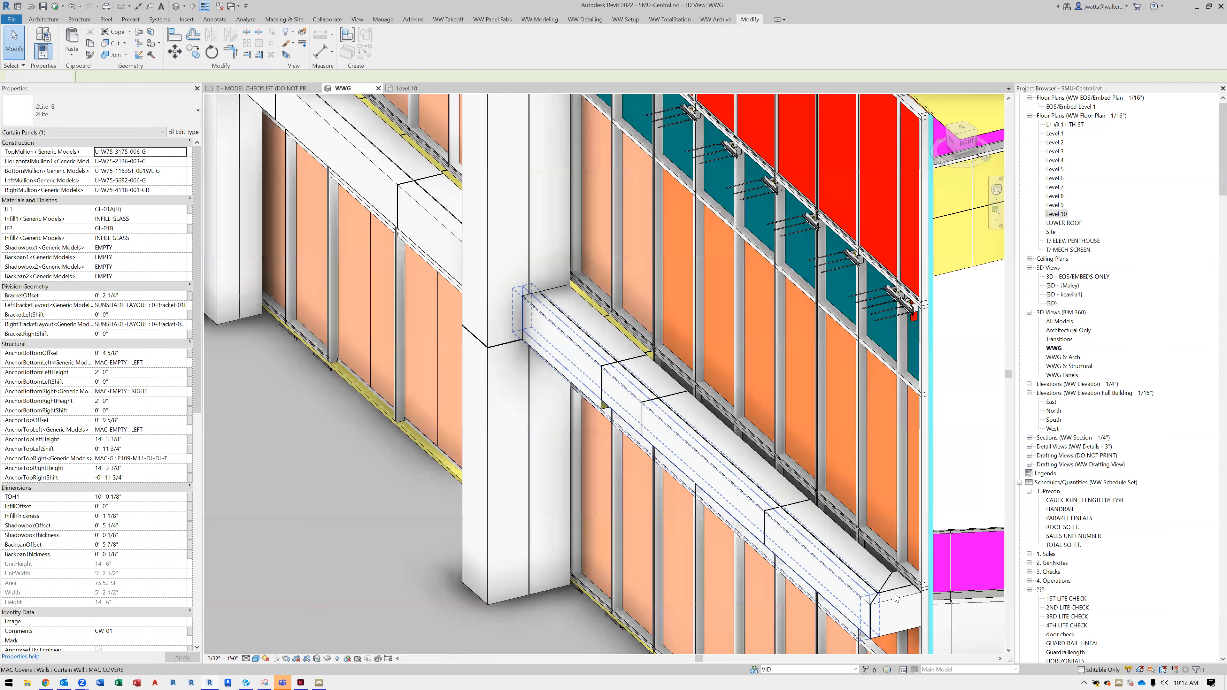
scroll(895, 598, "up", 2)
key("Escape")
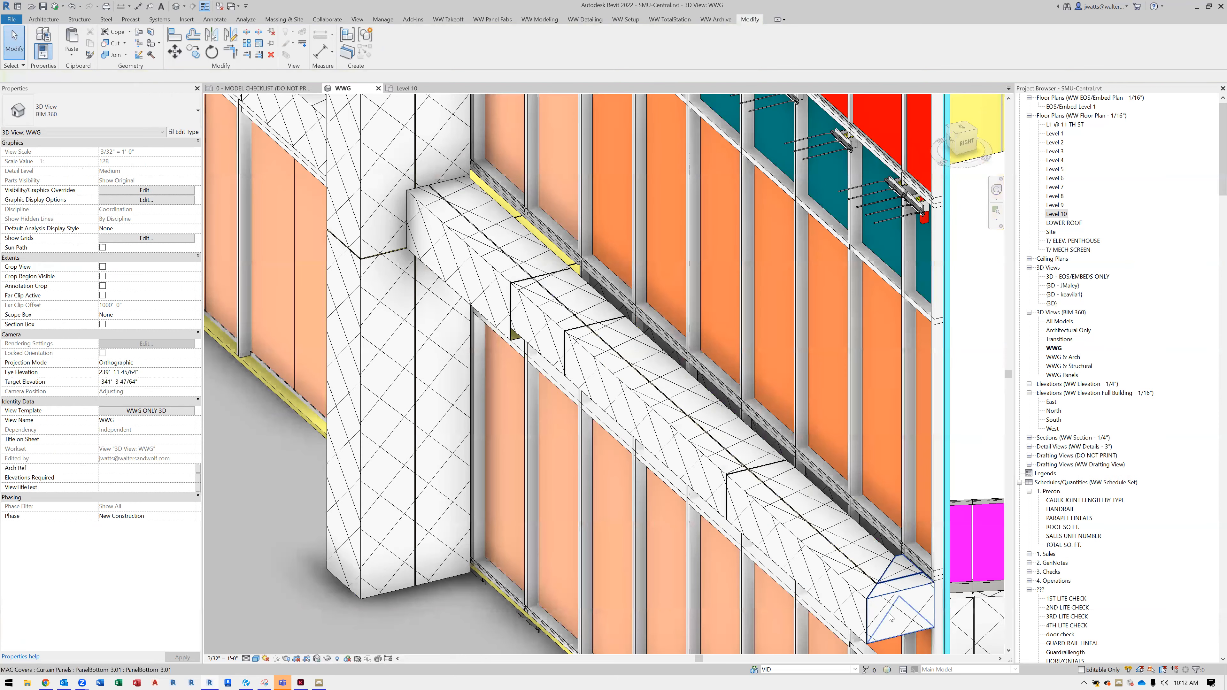
Temporarily hide the PanelBottom-3.01 end panel of the MAC covers and look inside the open end
left_click(892, 618)
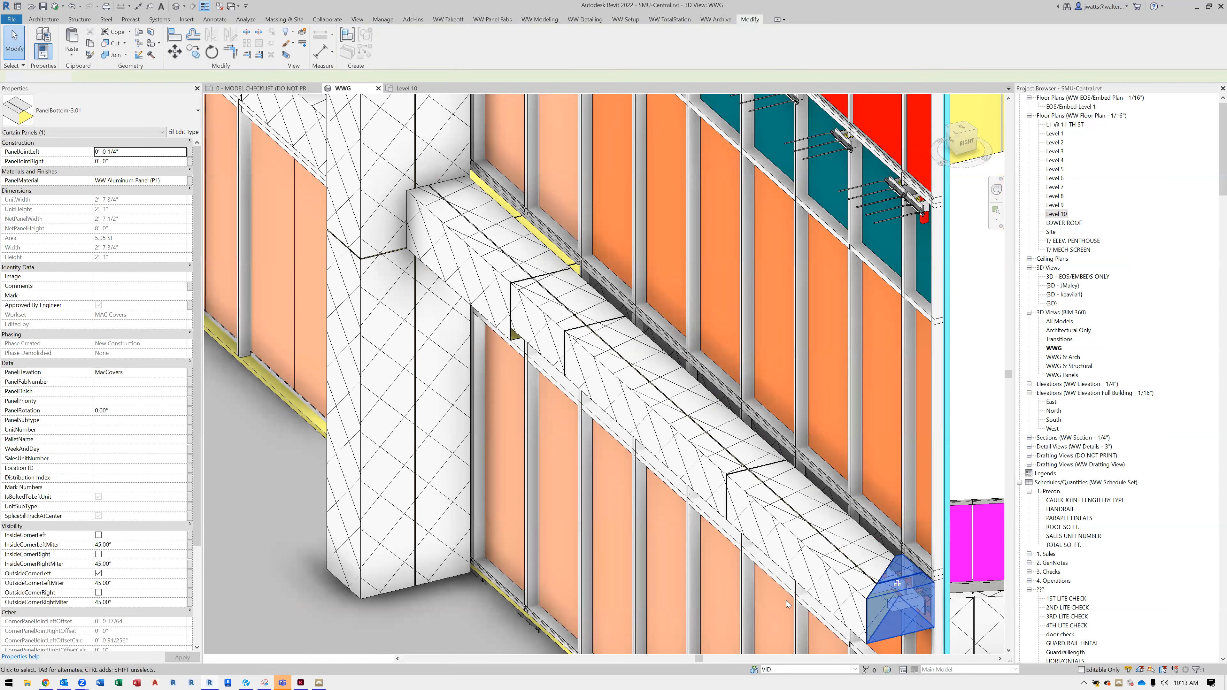
key("h")
key("h")
middle_click_drag(773, 546, 717, 494)
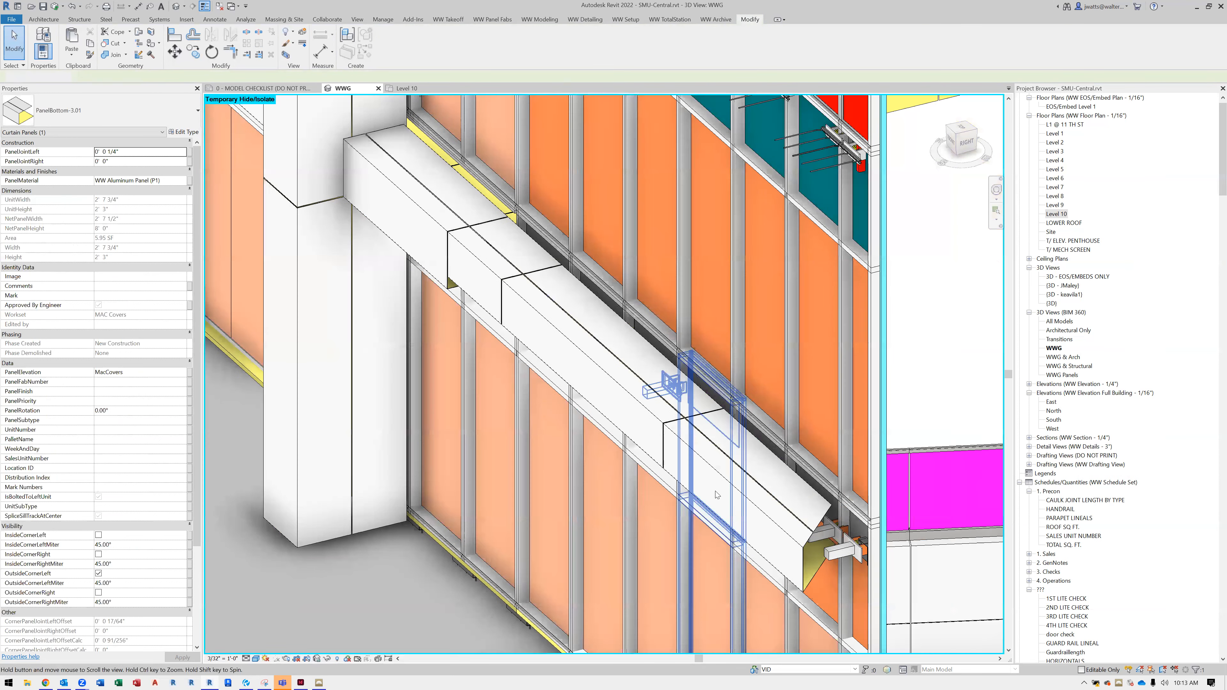
scroll(716, 485, "up", 3)
key("Escape")
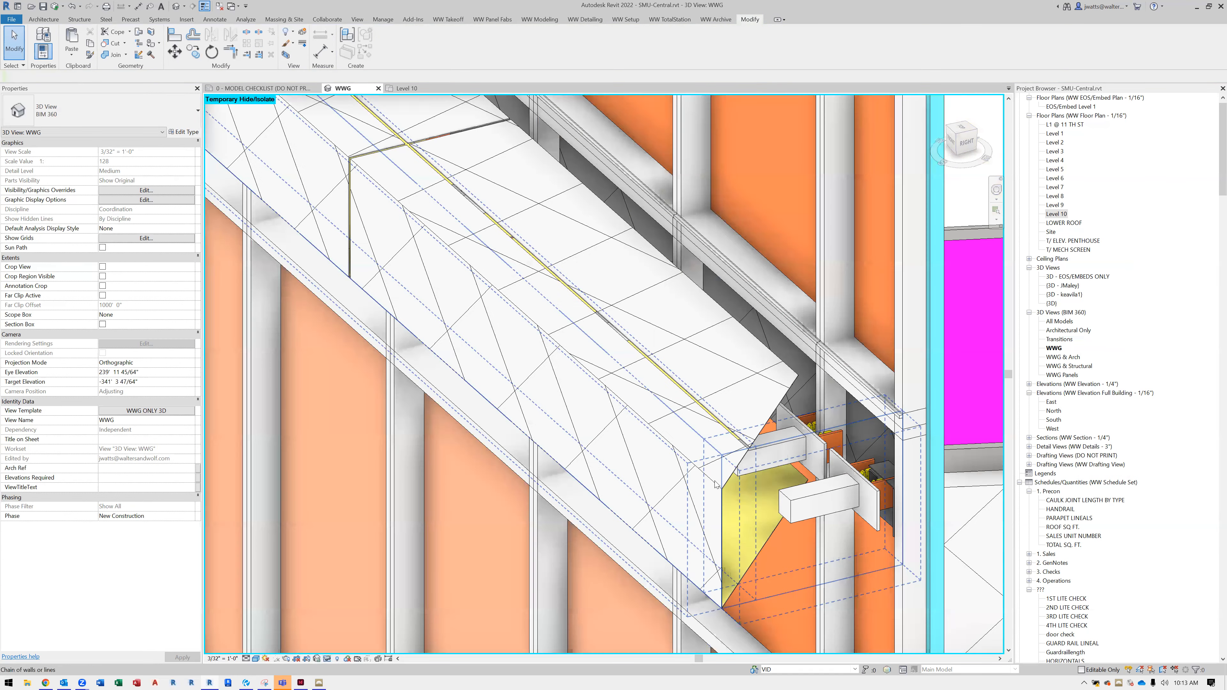
Select the MAC cover panel beside the open end, examine its profile from the side, and clear the selection
scroll(716, 485, "down", 3)
left_click(718, 555)
mouse_move(706, 561)
middle_mouse_down("shift")
mouse_move(671, 498)
mouse_move(641, 479)
mouse_move(653, 466)
mouse_move(696, 469)
middle_mouse_up("shift")
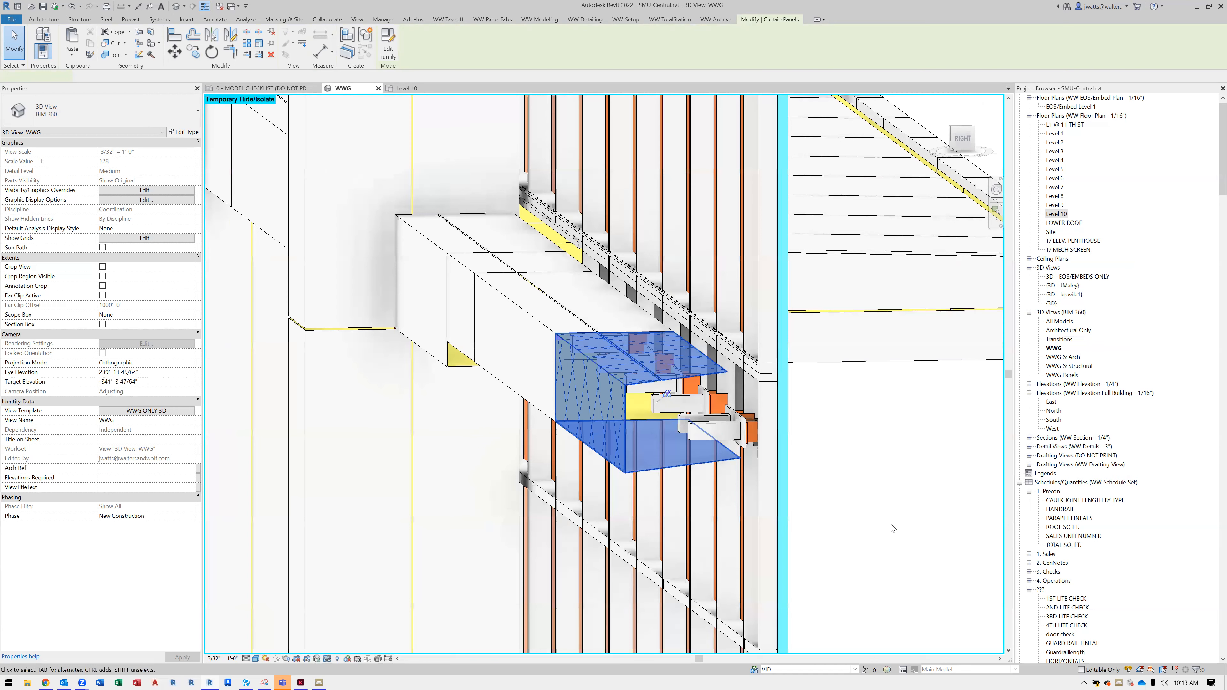
left_click(891, 525)
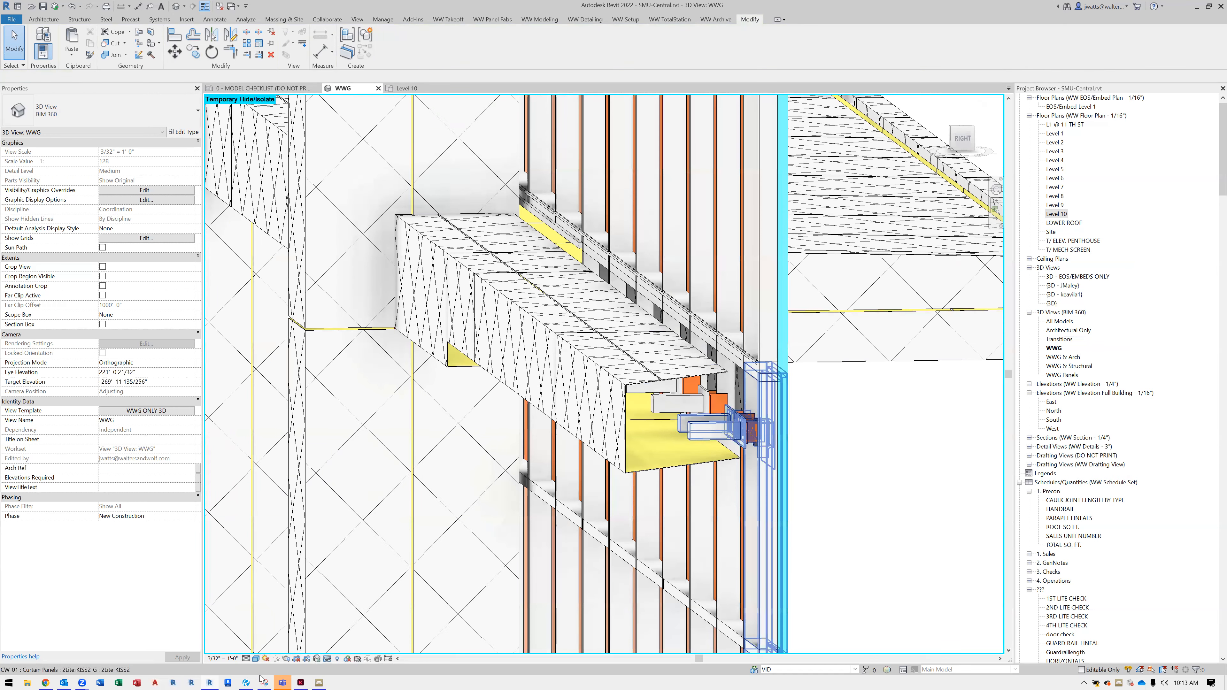
Check section 3.01 in Revu again, and return to Revit to view the lower facade around the MAC covers
left_click(248, 670)
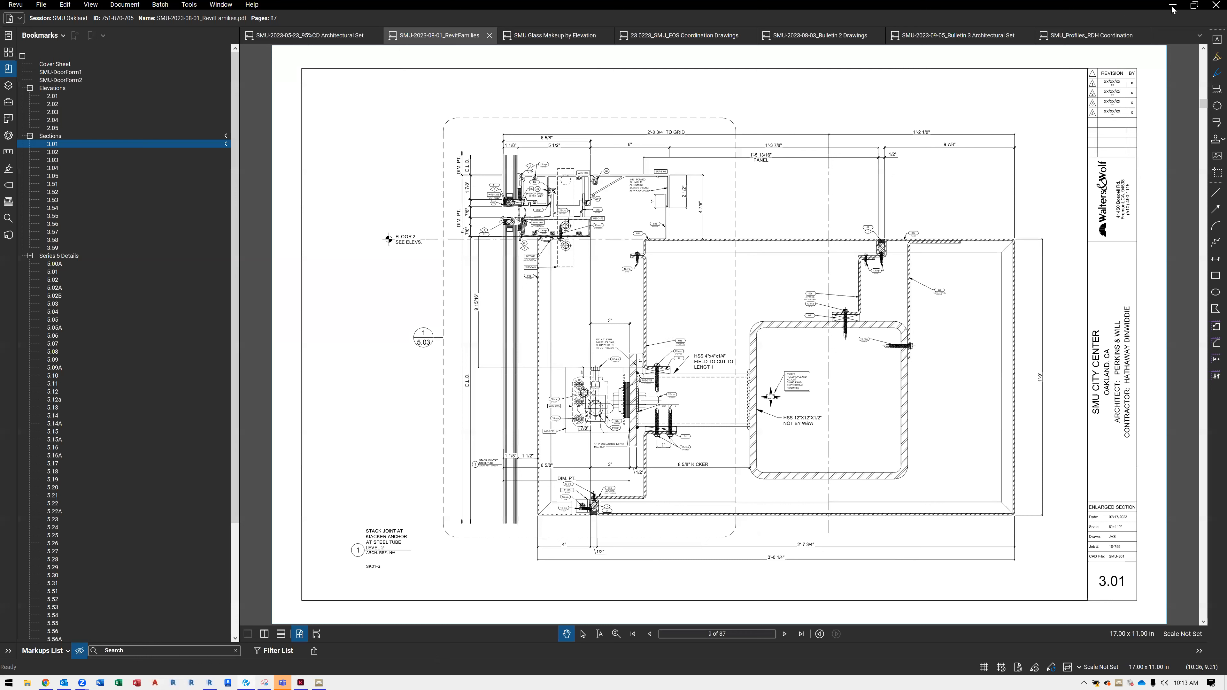
key("alt+Tab")
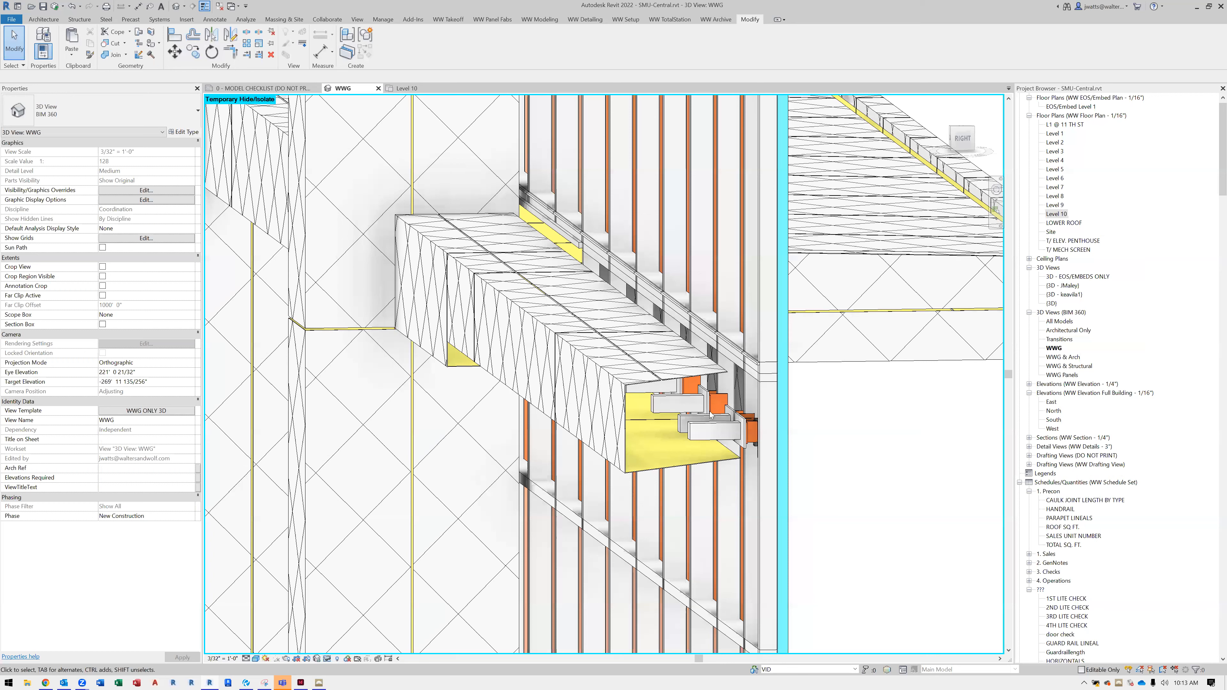
scroll(809, 394, "down", 5)
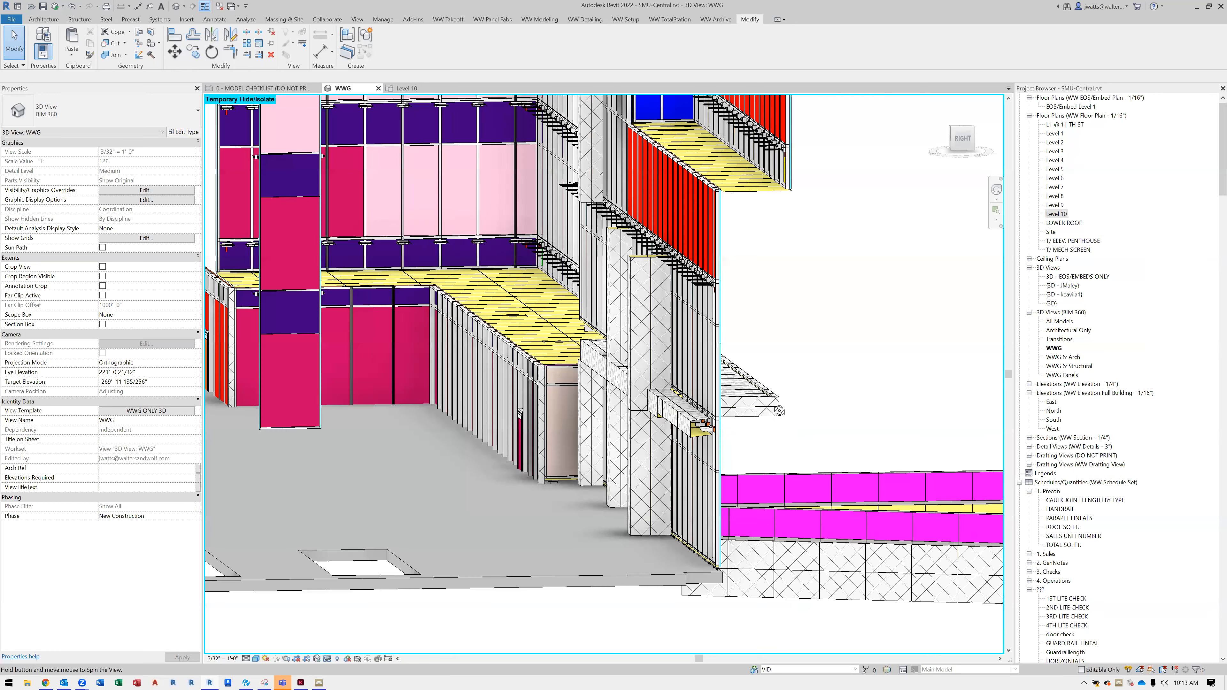
middle_click_drag(700, 438, 765, 565, "shift")
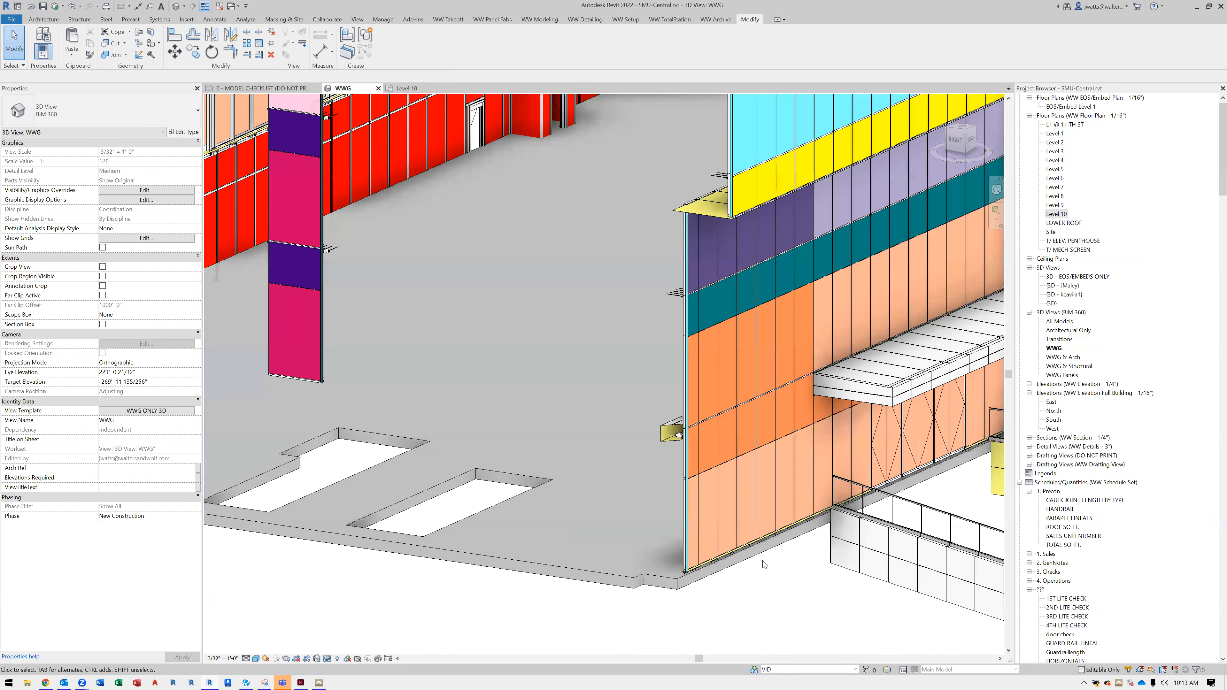